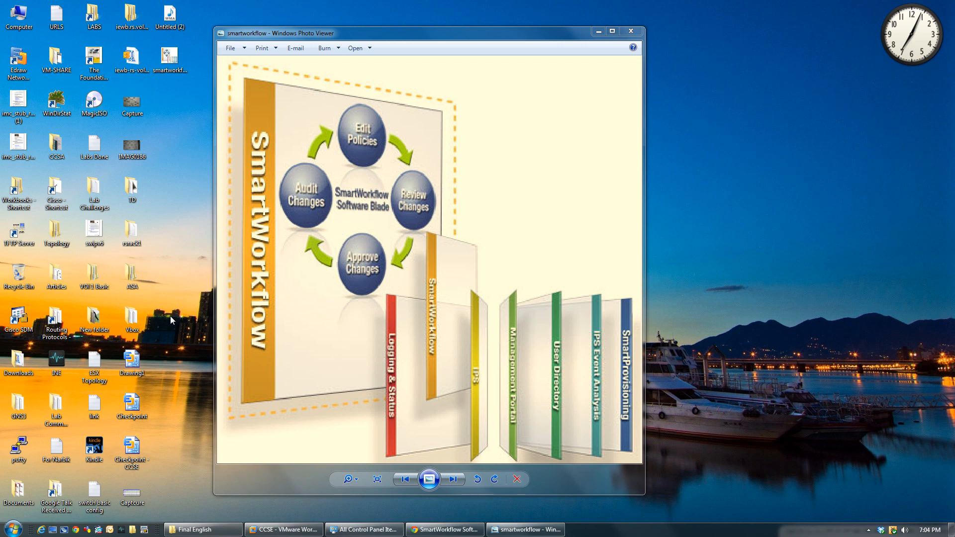
Step: Launch SmartDashboard R75 in the guest VM and log in to 10.2.1.101 with the administrator password
{"action": "left_click", "coordinate": [287, 531]}
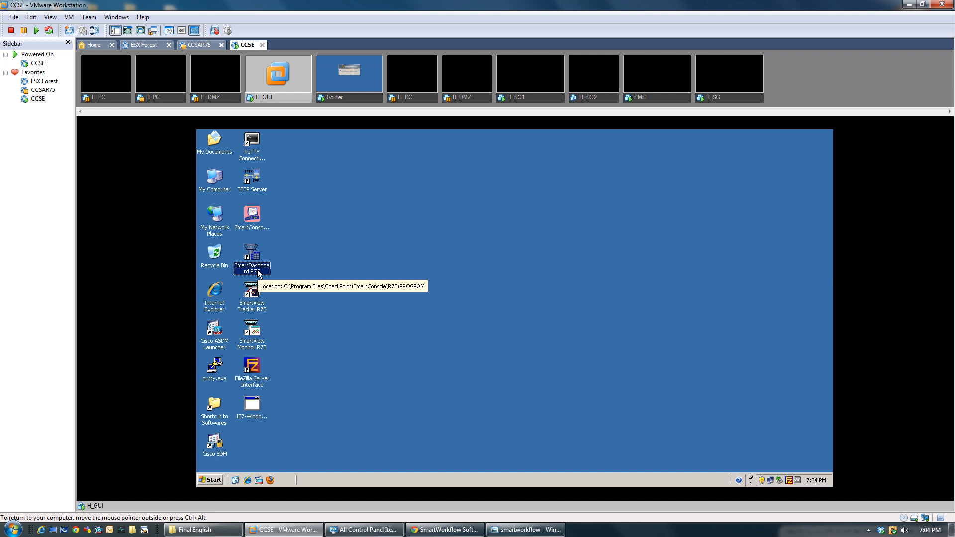
{"action": "double_click", "coordinate": [252, 254]}
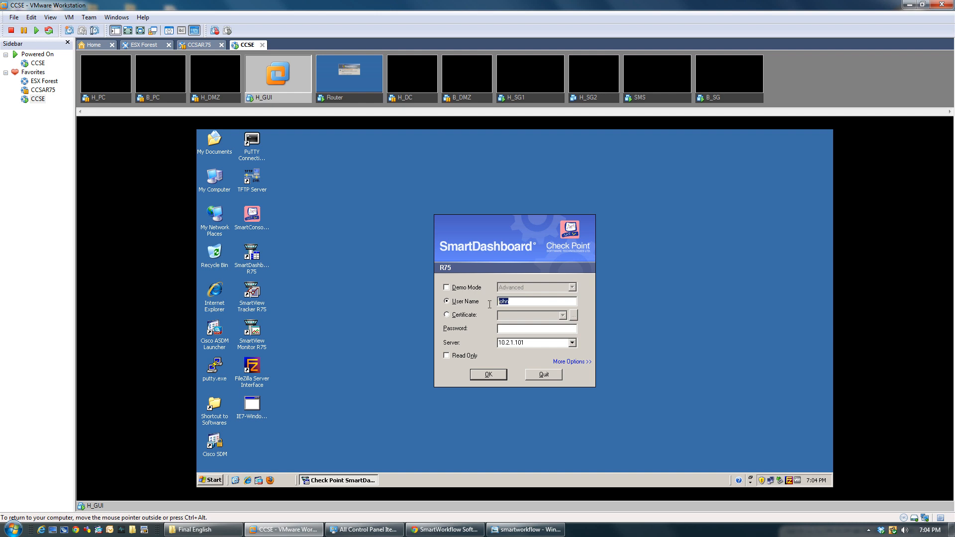
{"action": "left_click", "coordinate": [512, 329]}
{"action": "type", "text": "•••••••••"}
{"action": "key", "text": "Return"}
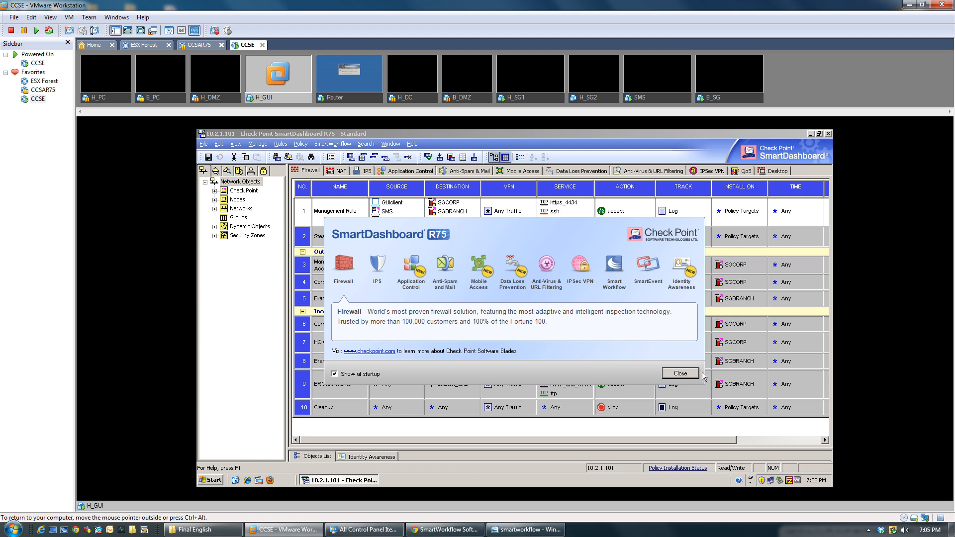
Step: Close the welcome screen, expand Nodes and Check Point, cancel the SmartWorkflow wizard, and select SMS
{"action": "left_click", "coordinate": [683, 374]}
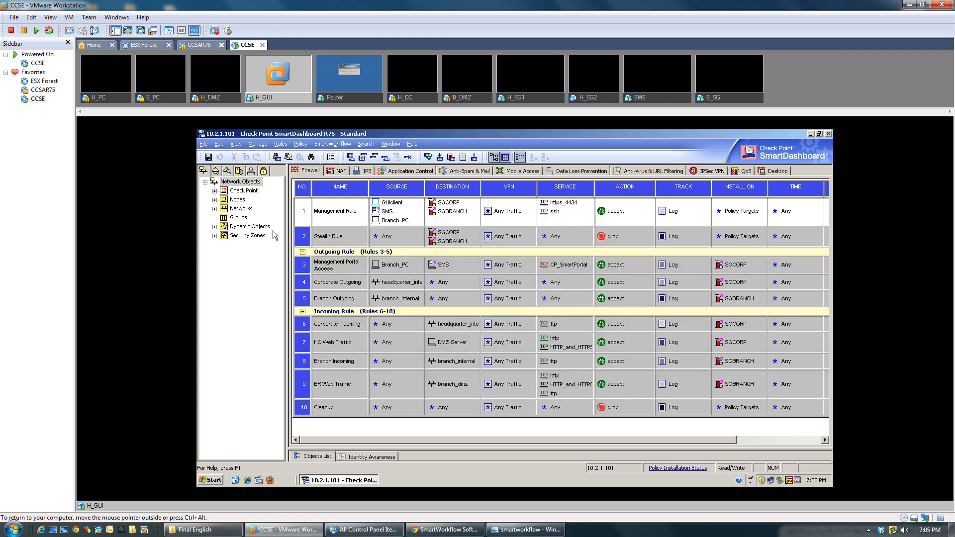
{"action": "left_click", "coordinate": [214, 200]}
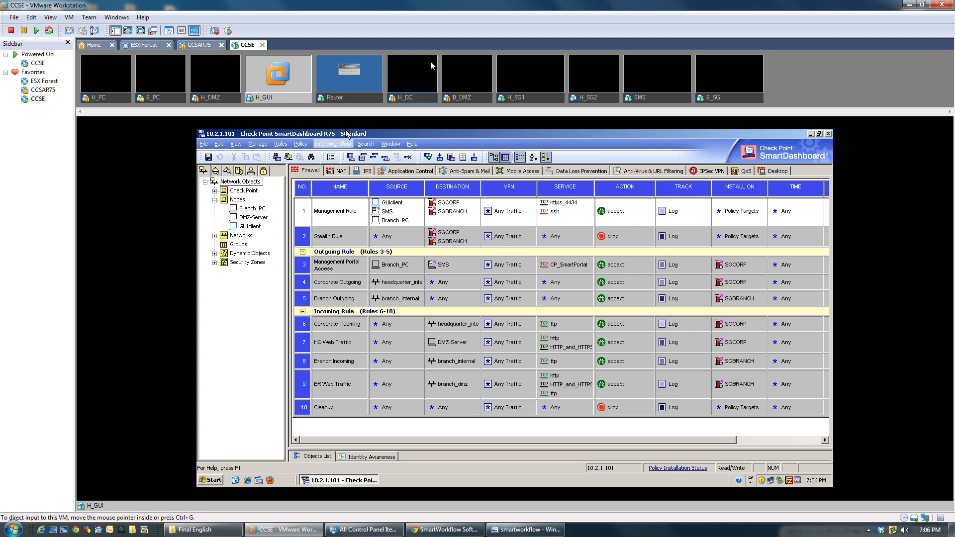
{"action": "left_click", "coordinate": [332, 147]}
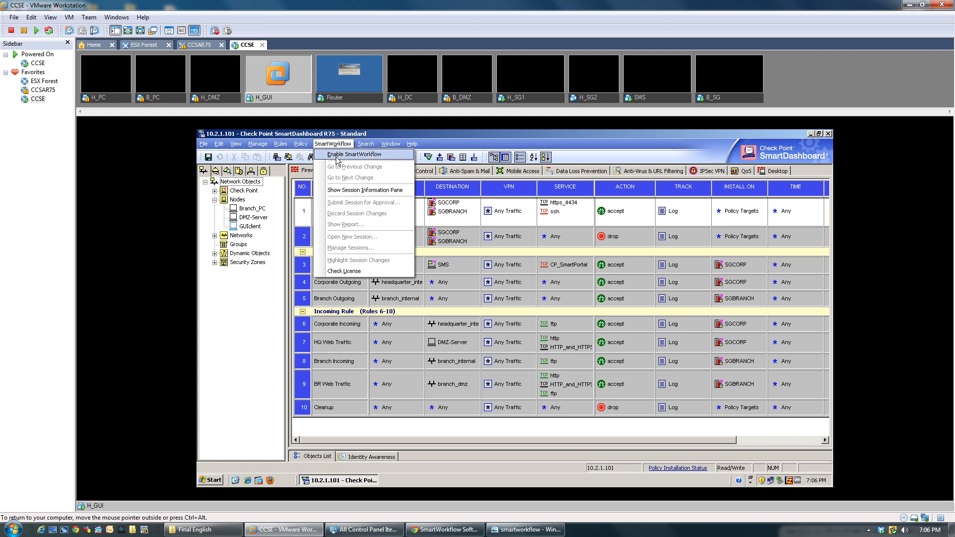
{"action": "left_click", "coordinate": [336, 158]}
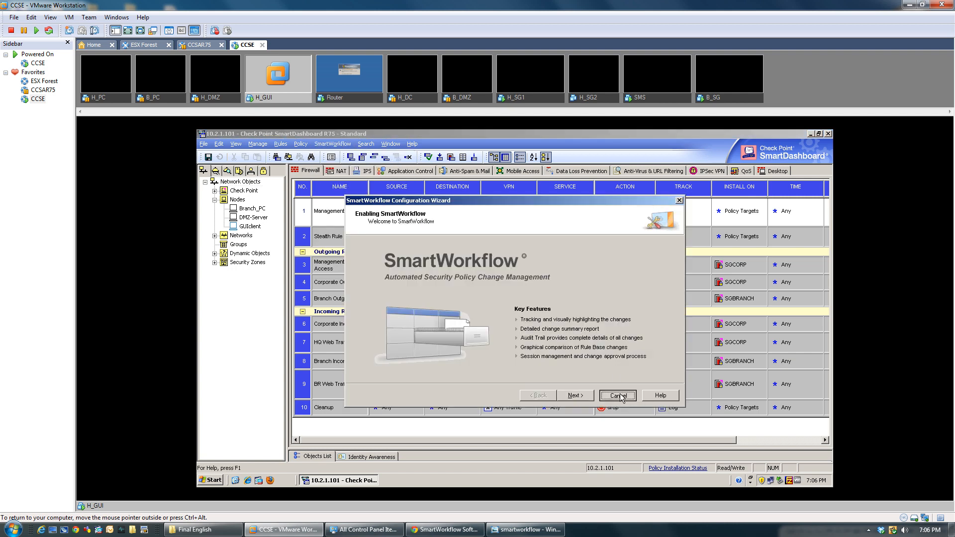
{"action": "left_click", "coordinate": [619, 396]}
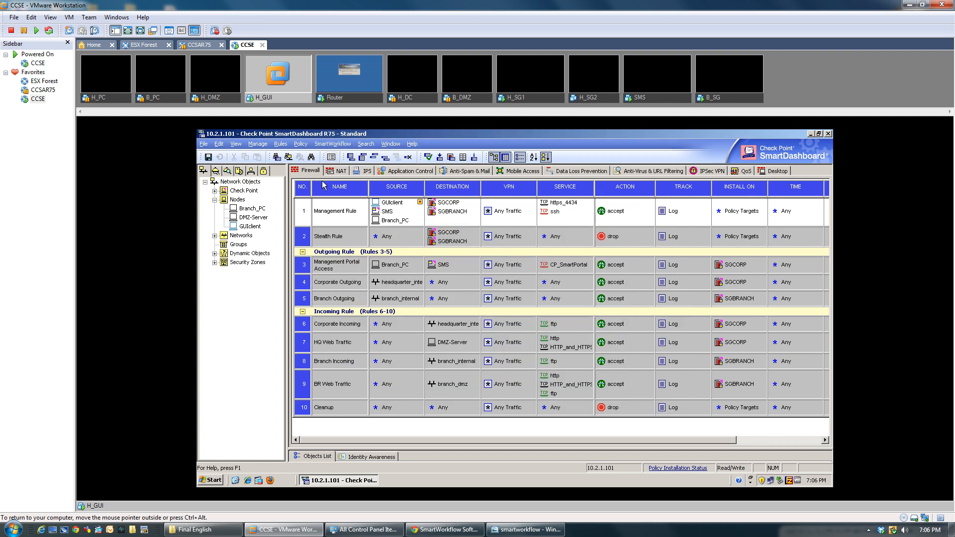
{"action": "left_click", "coordinate": [214, 191]}
{"action": "left_click", "coordinate": [245, 218]}
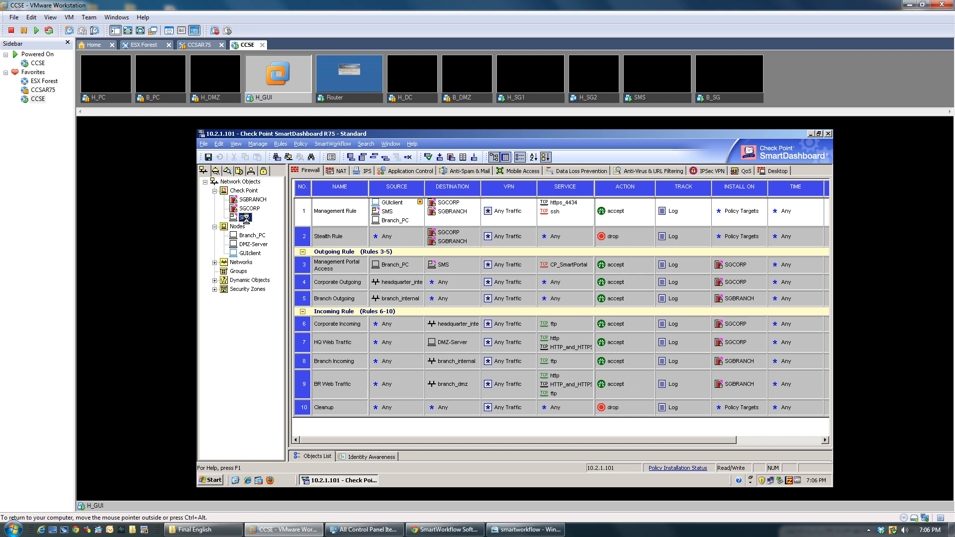
{"action": "double_click", "coordinate": [245, 218]}
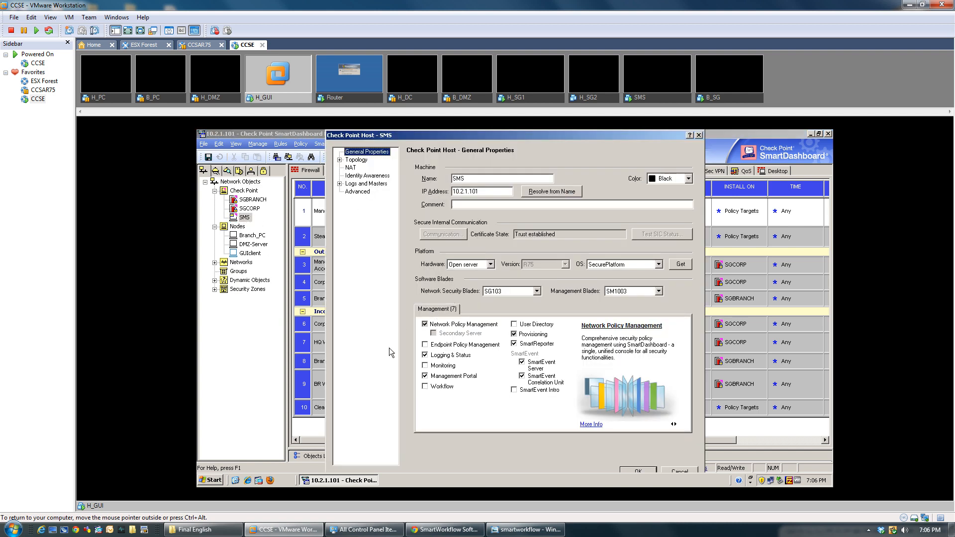
{"action": "left_click", "coordinate": [426, 387]}
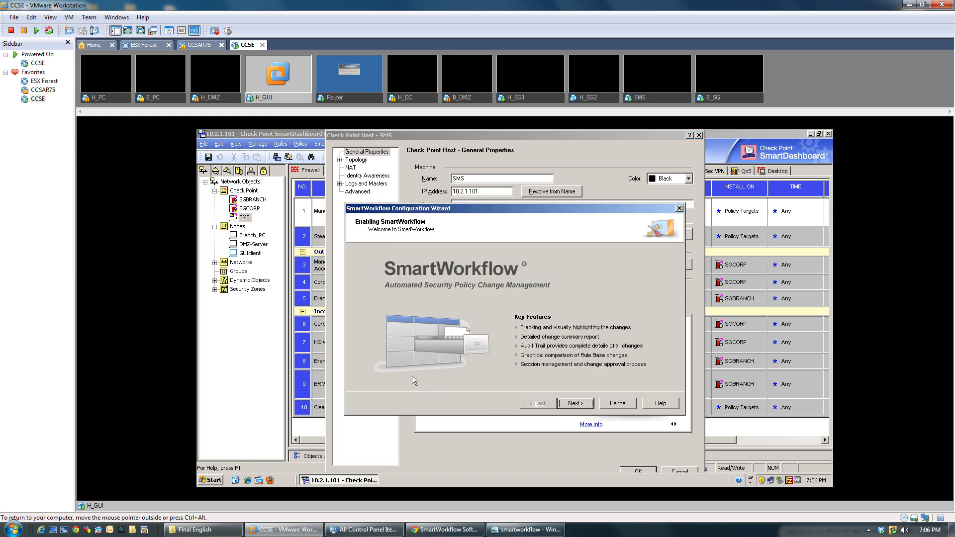
{"action": "left_click", "coordinate": [630, 406]}
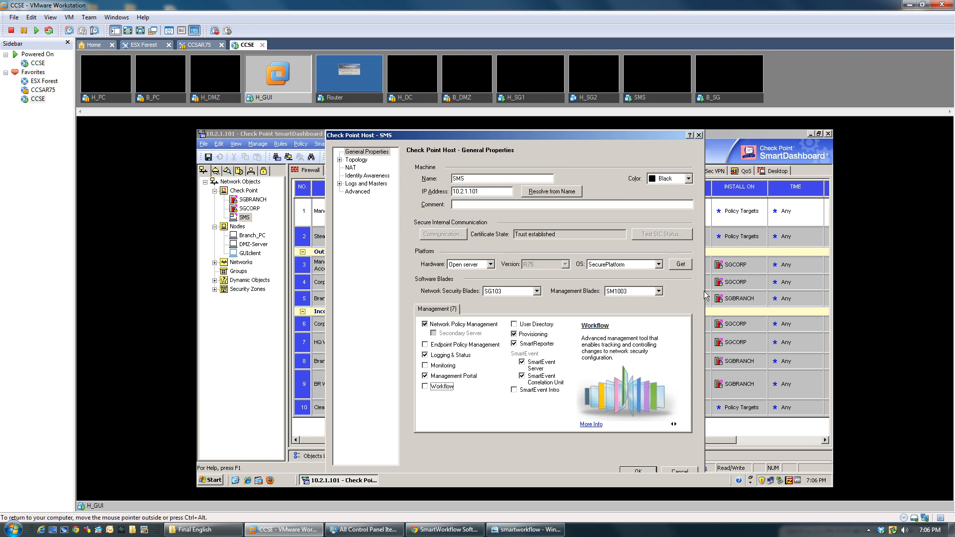
{"action": "left_click", "coordinate": [680, 471]}
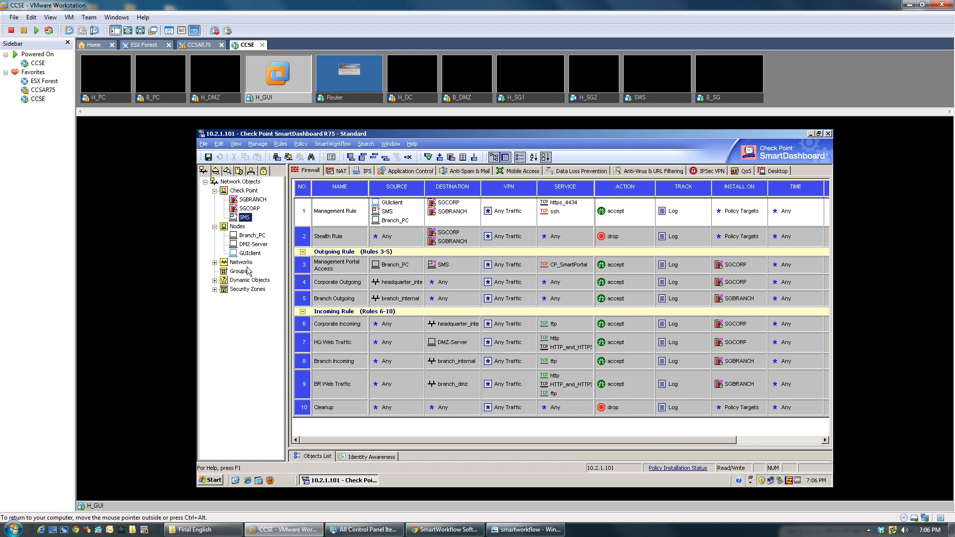
Step: Show the Users and Administrators tree, expand Administrators, and bring up its context menu
{"action": "left_click", "coordinate": [250, 171]}
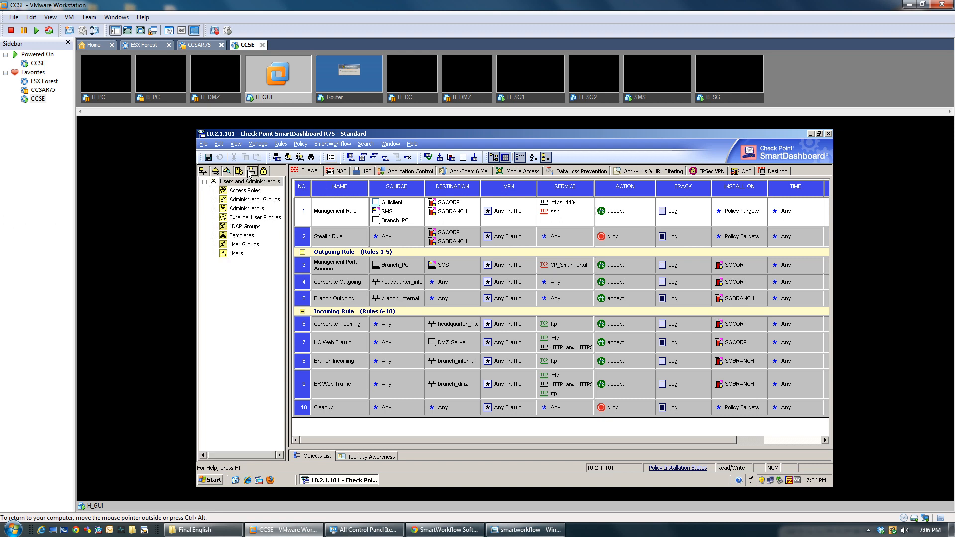
{"action": "left_click", "coordinate": [214, 209]}
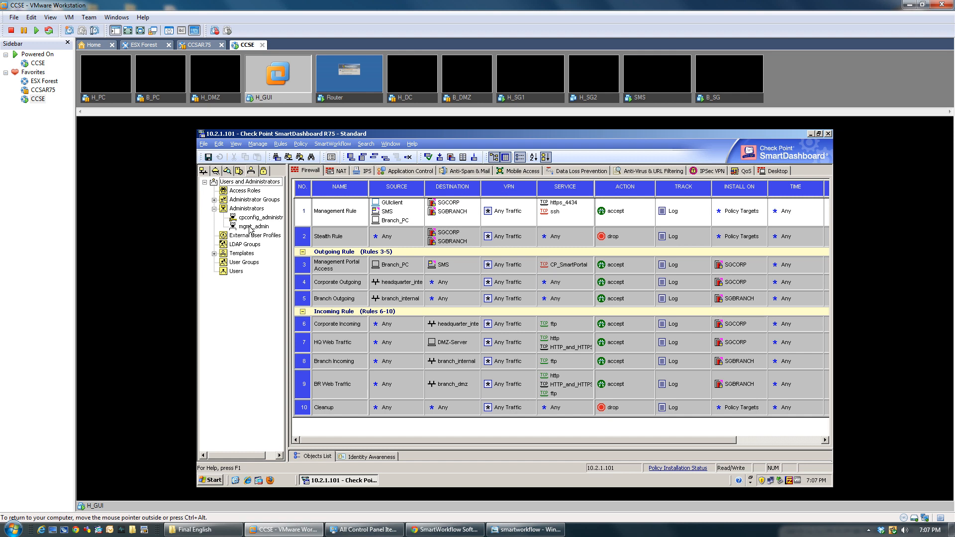
{"action": "right_click", "coordinate": [244, 211]}
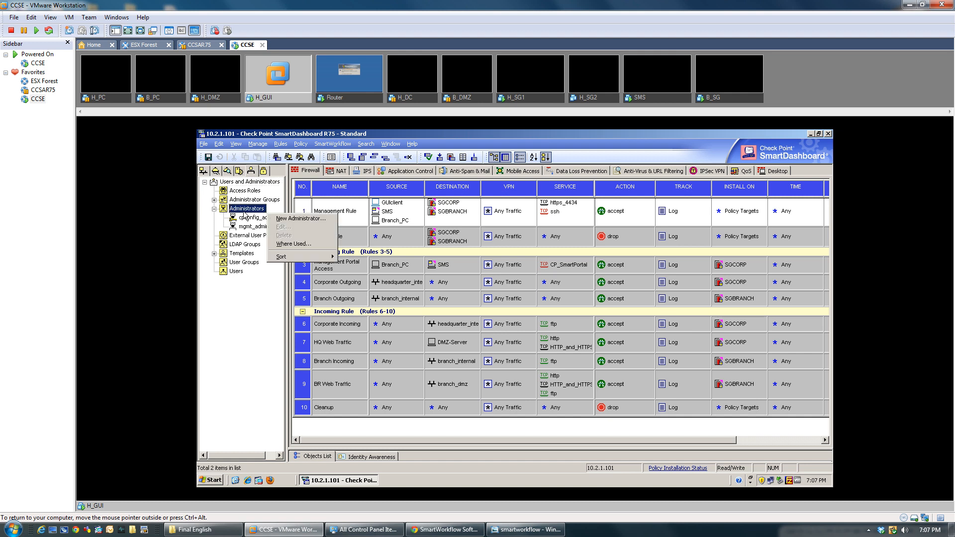
Step: Start a new administrator with a Customized permissions profile named remote_admin and open its detailed settings
{"action": "left_click", "coordinate": [304, 219]}
{"action": "left_click", "coordinate": [552, 227]}
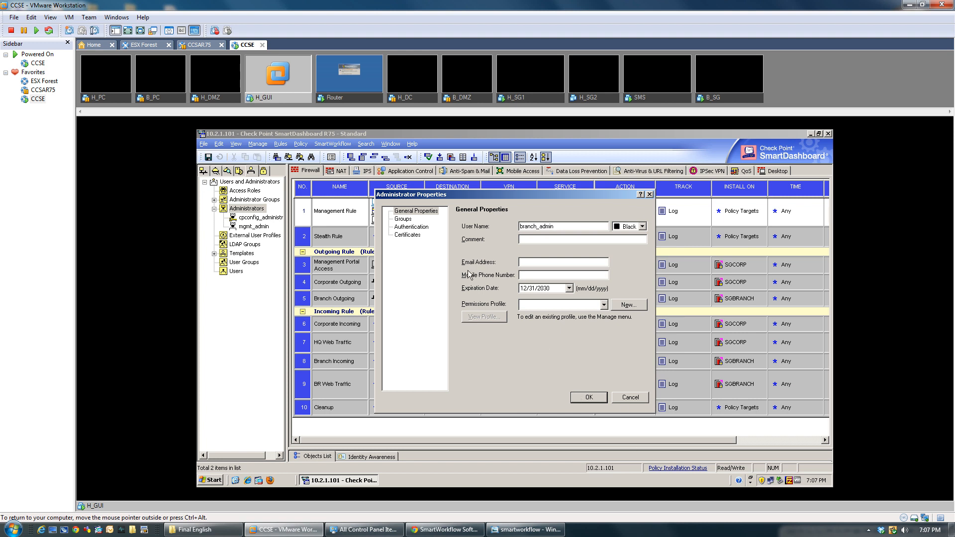
{"action": "left_click", "coordinate": [624, 309]}
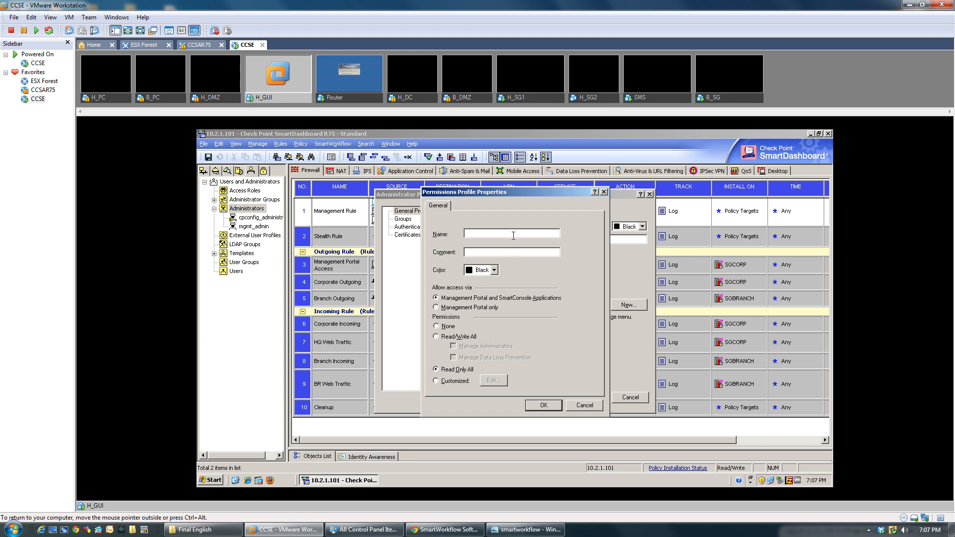
{"action": "type", "text": "remote"}
{"action": "type", "text": "_admin"}
{"action": "left_click", "coordinate": [436, 337]}
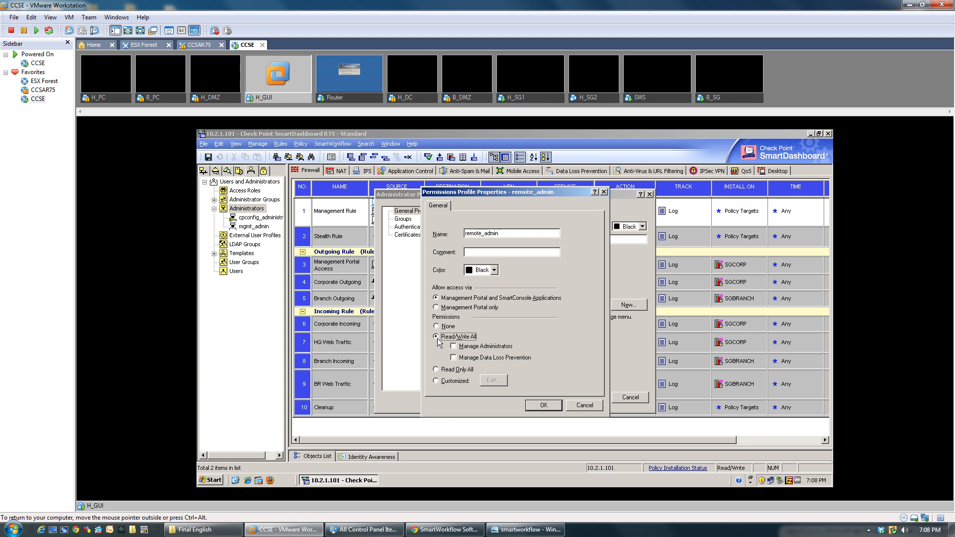
{"action": "left_click", "coordinate": [437, 382]}
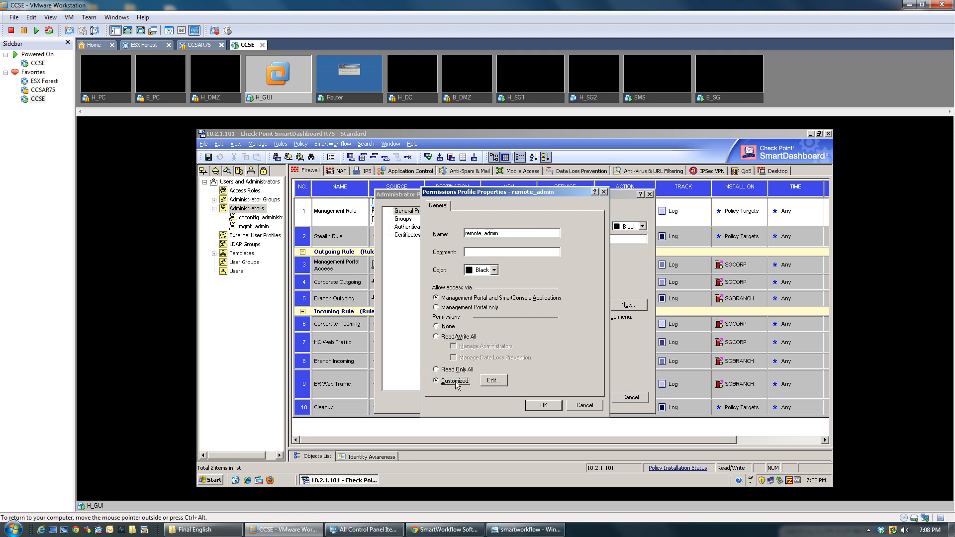
{"action": "left_click", "coordinate": [492, 381]}
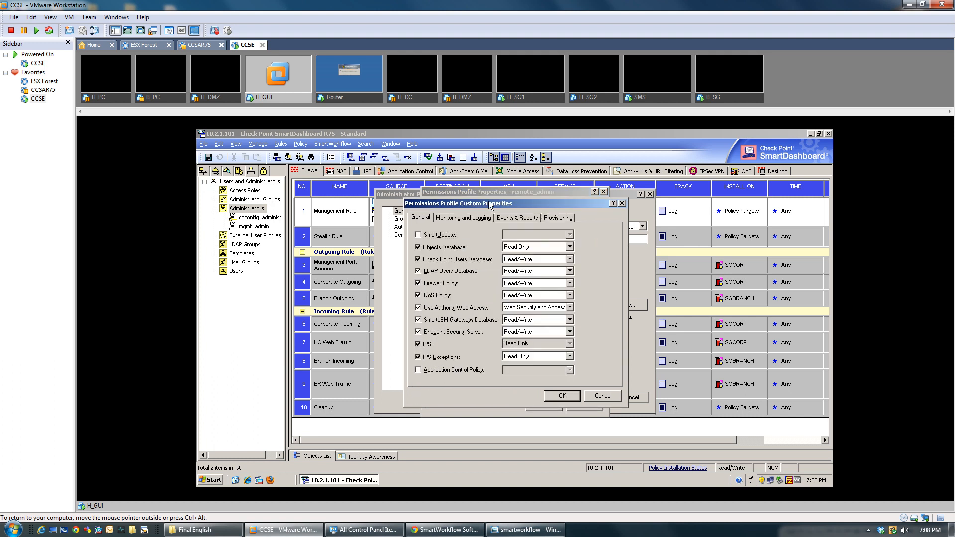
Step: Review the custom permission pages, keep Read/Write for the Users Database, and close without saving
{"action": "left_click", "coordinate": [449, 219]}
{"action": "left_click", "coordinate": [517, 219]}
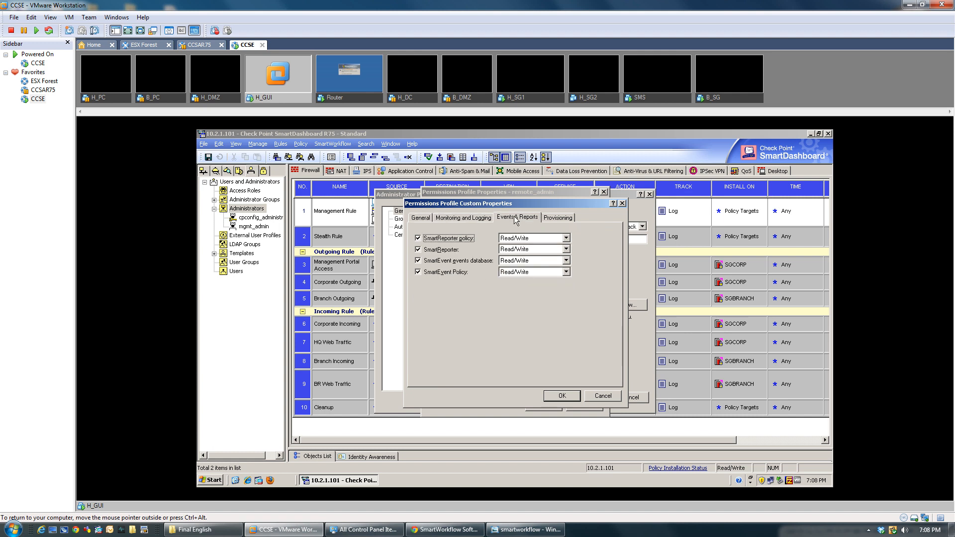
{"action": "left_click", "coordinate": [556, 219]}
{"action": "left_click", "coordinate": [428, 220]}
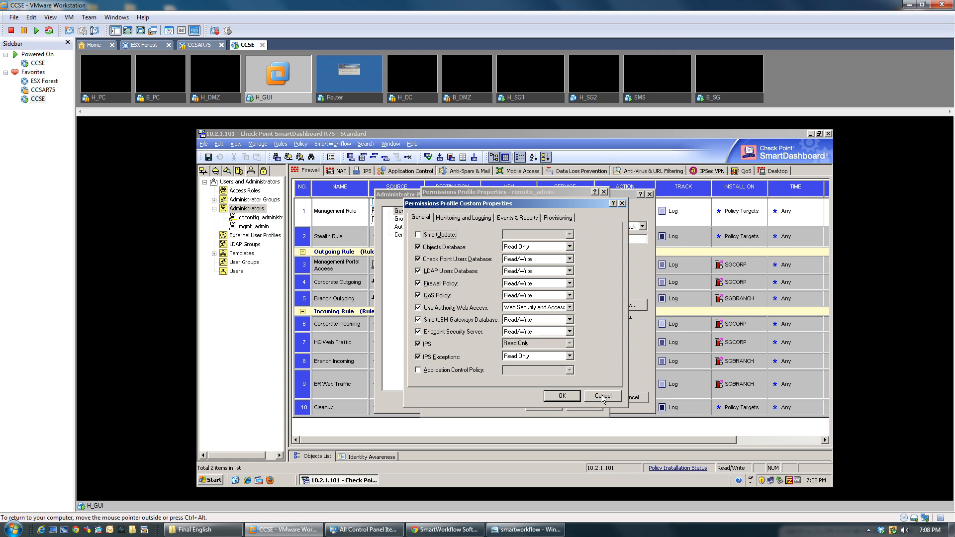
{"action": "left_click", "coordinate": [570, 259]}
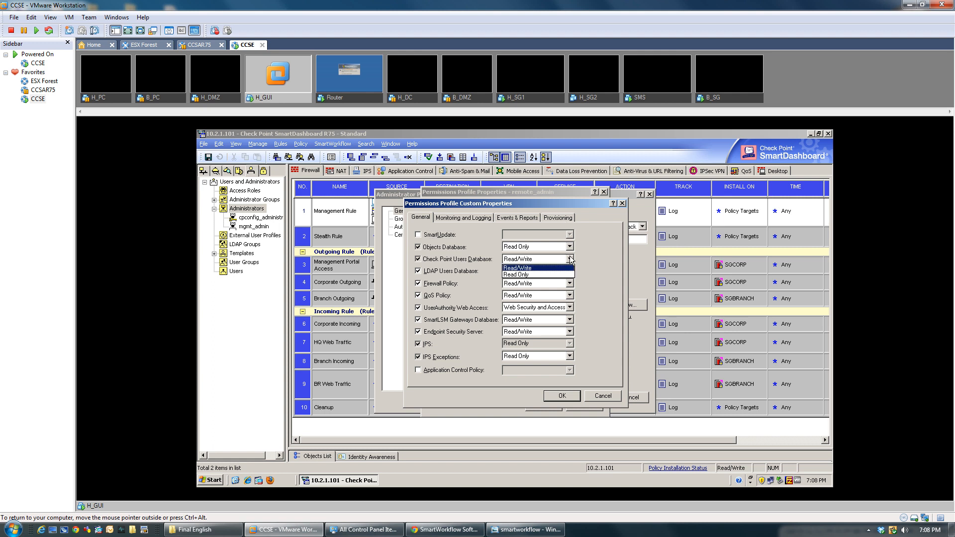
{"action": "left_click", "coordinate": [570, 258]}
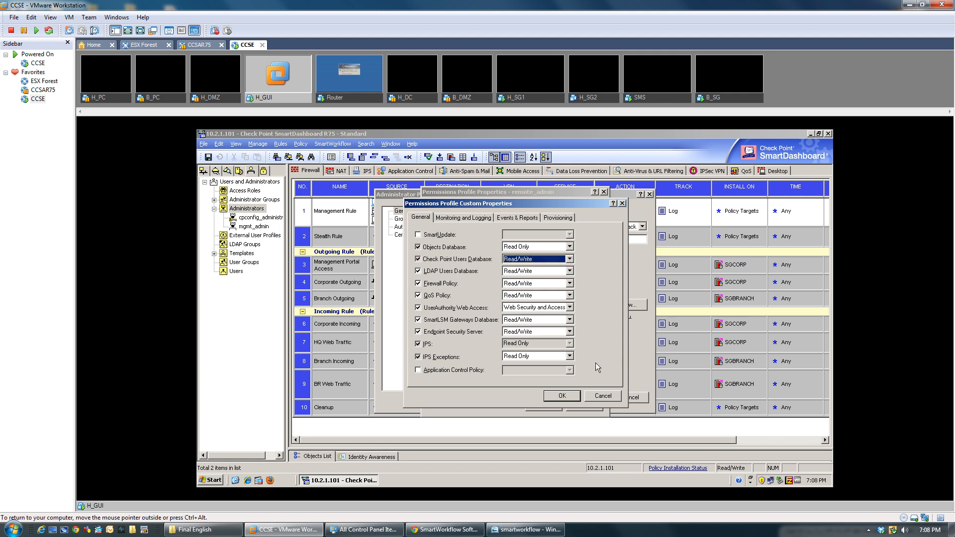
{"action": "left_click", "coordinate": [604, 397]}
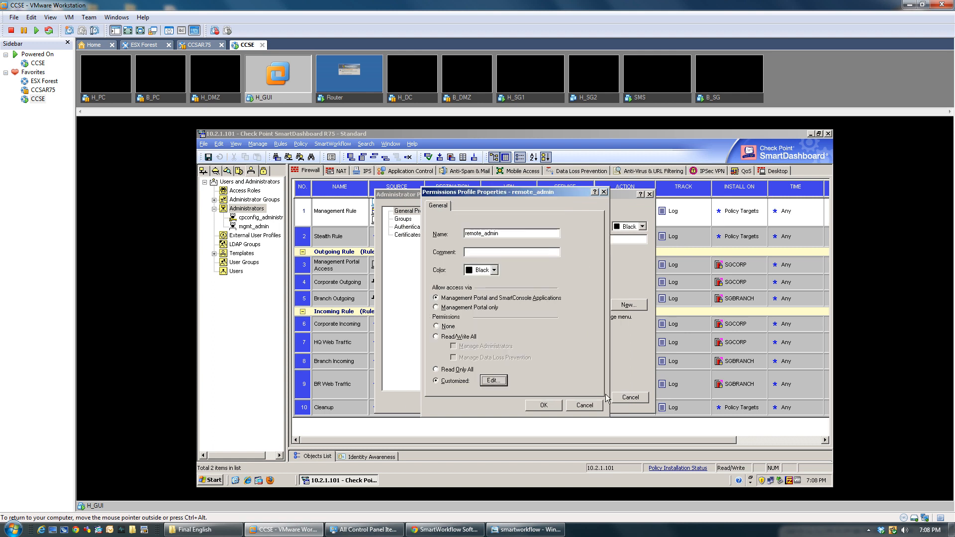
Step: Set remote_admin to Read/Write All, hit the 'Name already used!' warning, and cancel the profile
{"action": "mouse_move", "coordinate": [468, 248]}
{"action": "left_mouse_down"}
{"action": "mouse_move", "coordinate": [485, 343]}
{"action": "mouse_move", "coordinate": [466, 255]}
{"action": "left_mouse_up"}
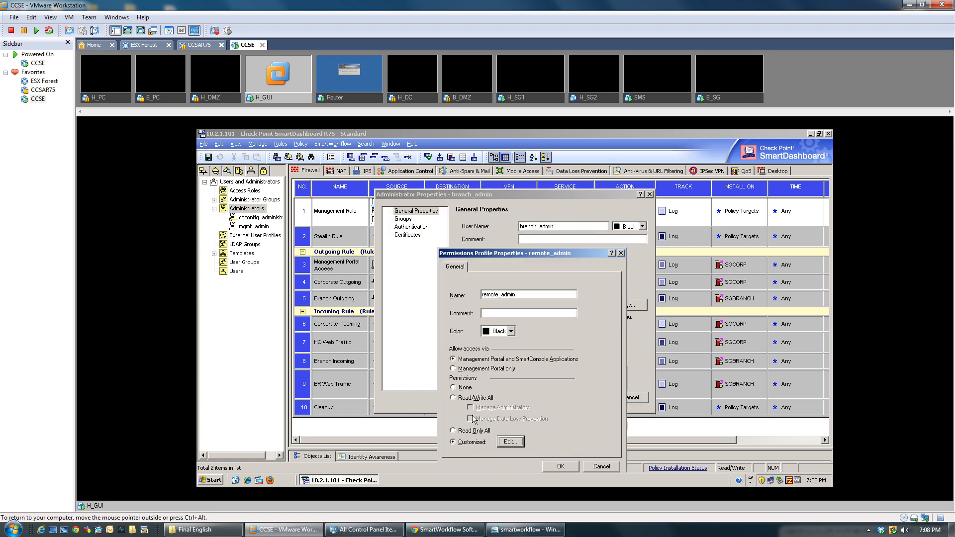
{"action": "left_click", "coordinate": [453, 399]}
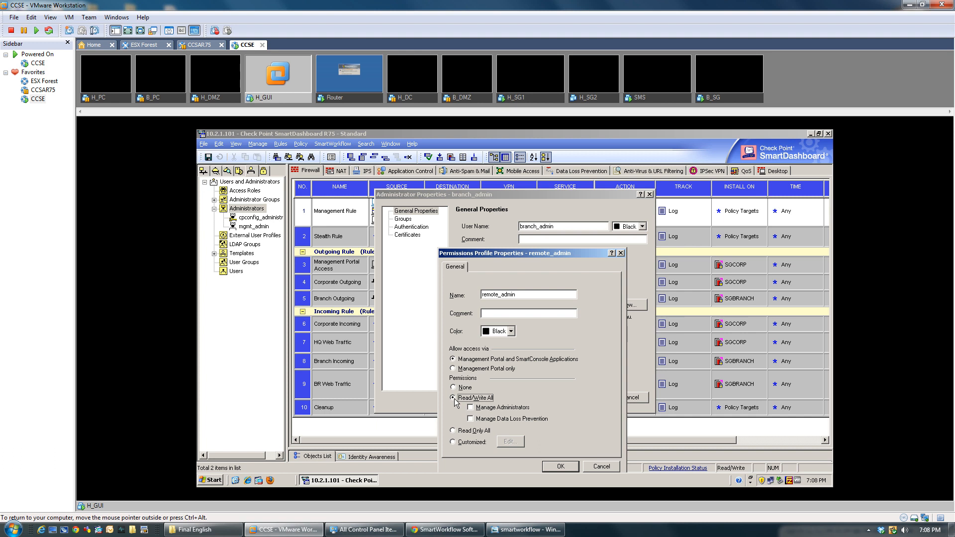
{"action": "left_click", "coordinate": [560, 466]}
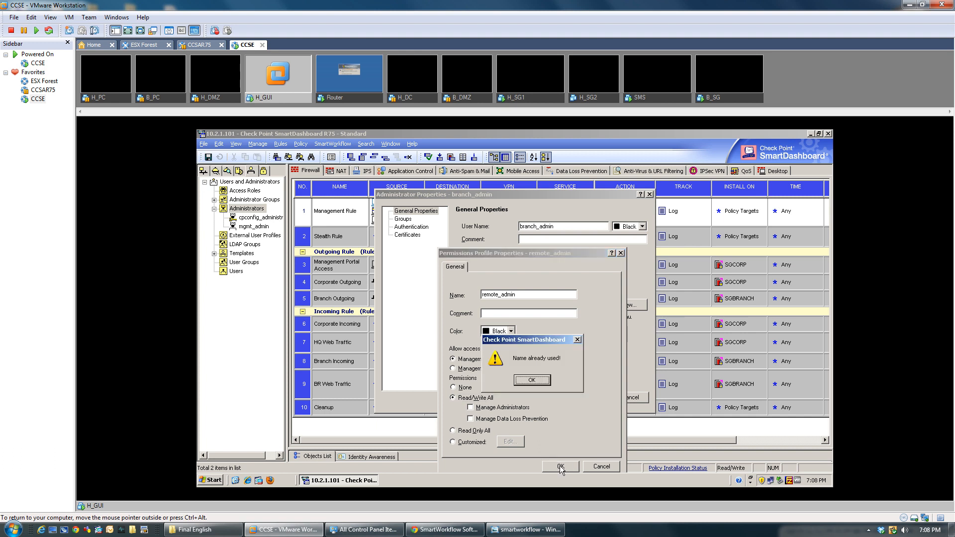
{"action": "left_click", "coordinate": [532, 381]}
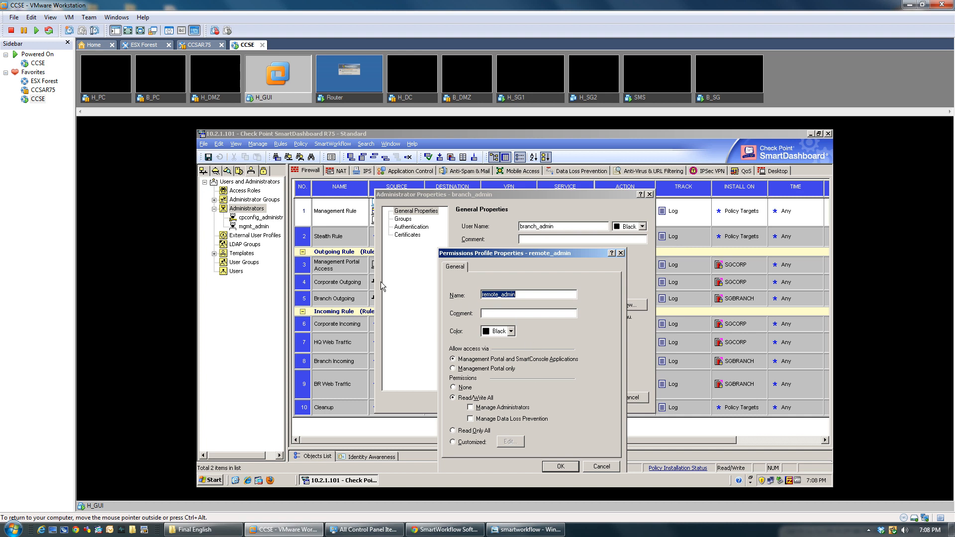
{"action": "left_click", "coordinate": [621, 253]}
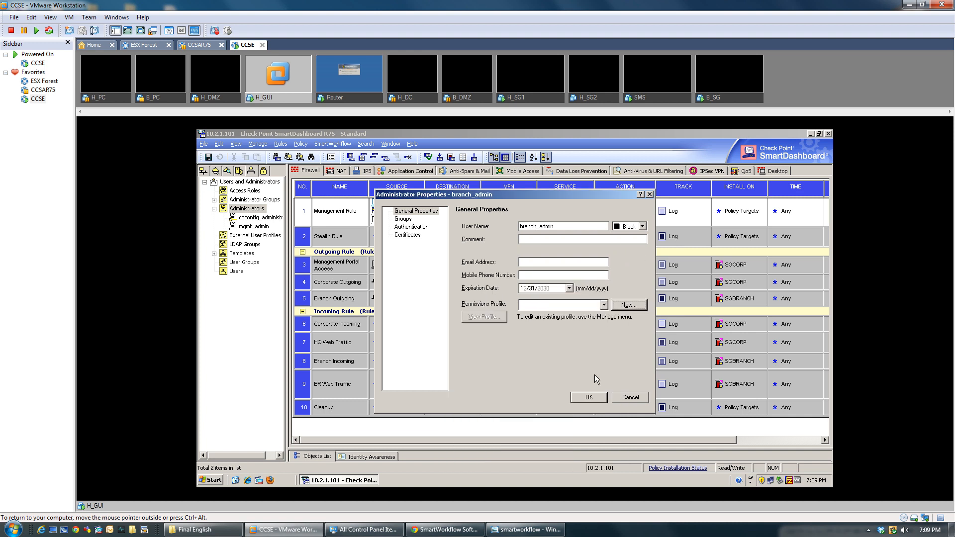
Step: Cancel the unfinished branch_admin, review mgmt_admin and cpconfig_administrators, and save the policy and objects
{"action": "left_click", "coordinate": [629, 397]}
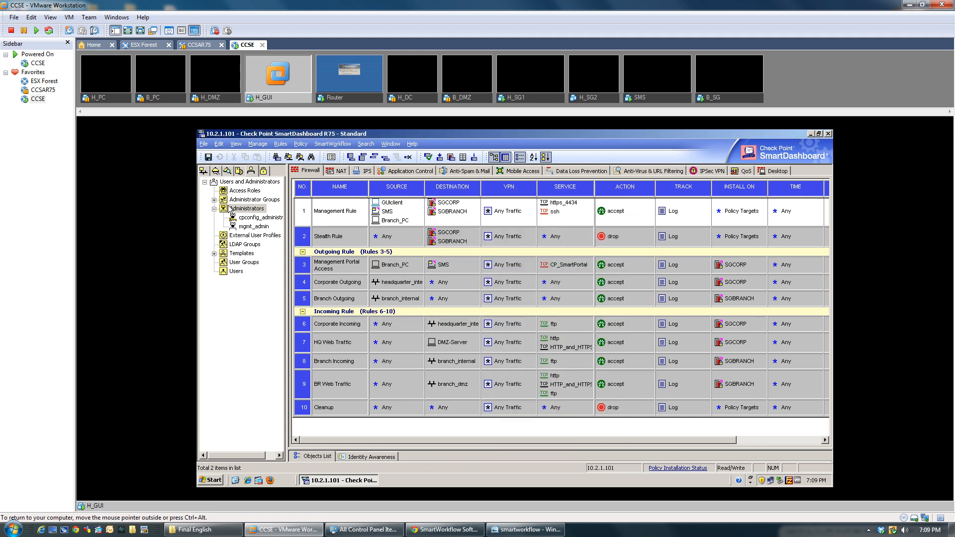
{"action": "left_click", "coordinate": [214, 200]}
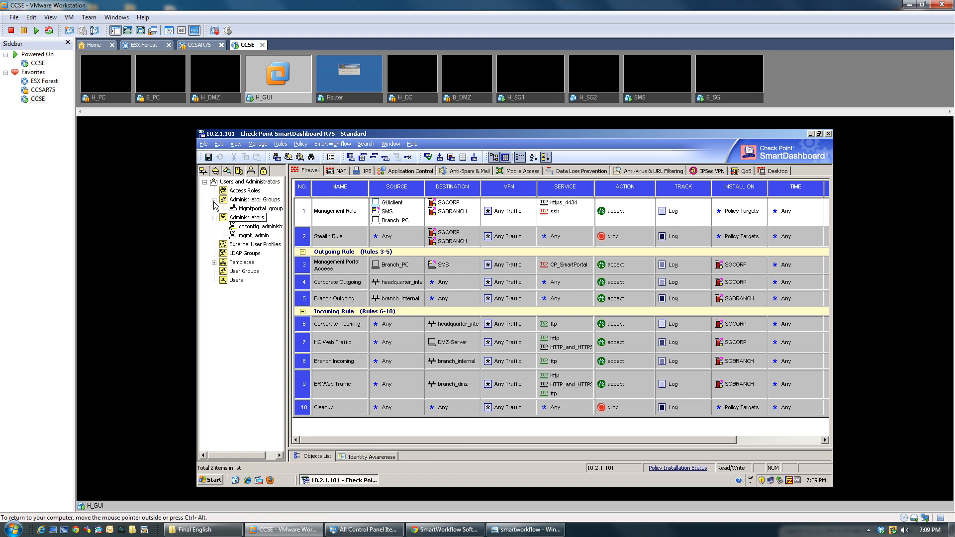
{"action": "left_click", "coordinate": [243, 236]}
{"action": "left_click", "coordinate": [257, 226]}
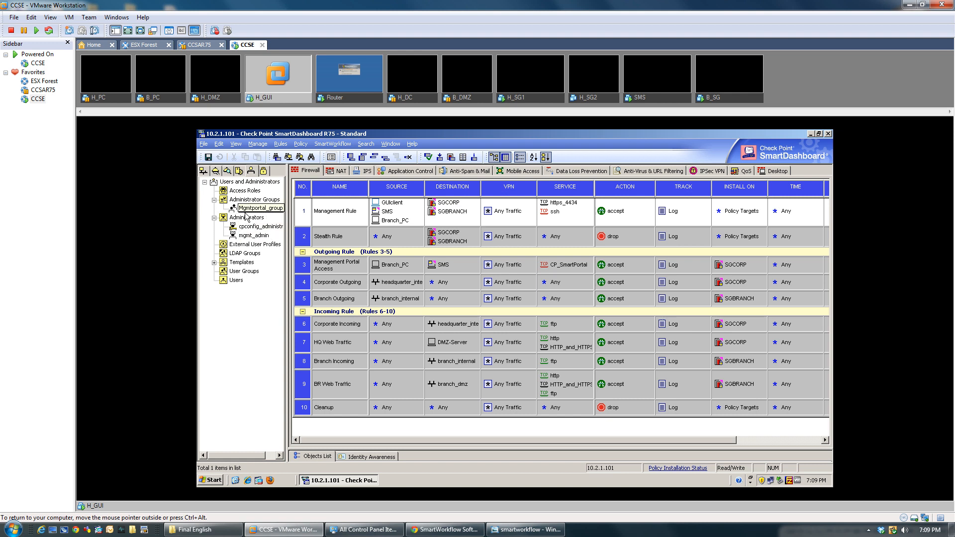
{"action": "left_click", "coordinate": [206, 161]}
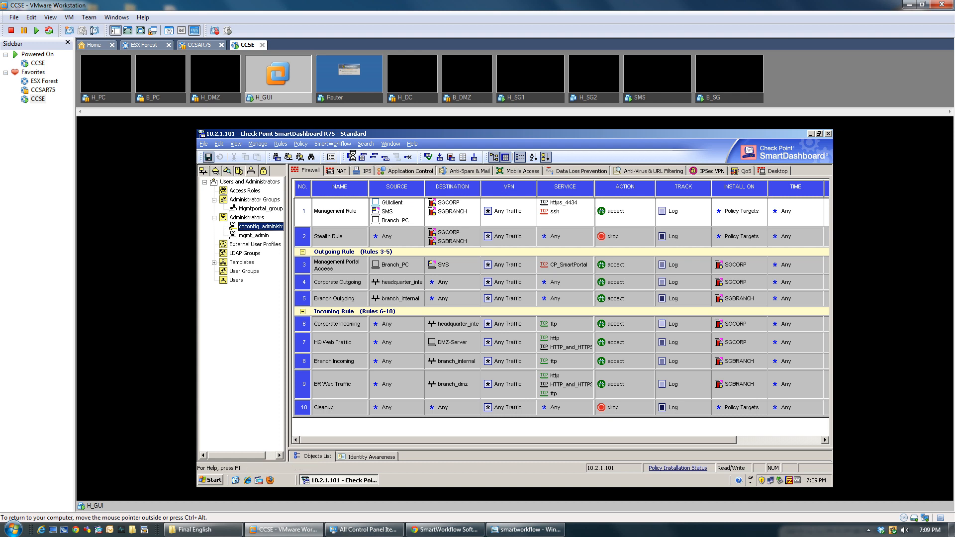
Step: Install the policy on gateways SGBRANCH and SGCORP and close the installation report
{"action": "left_click", "coordinate": [428, 158]}
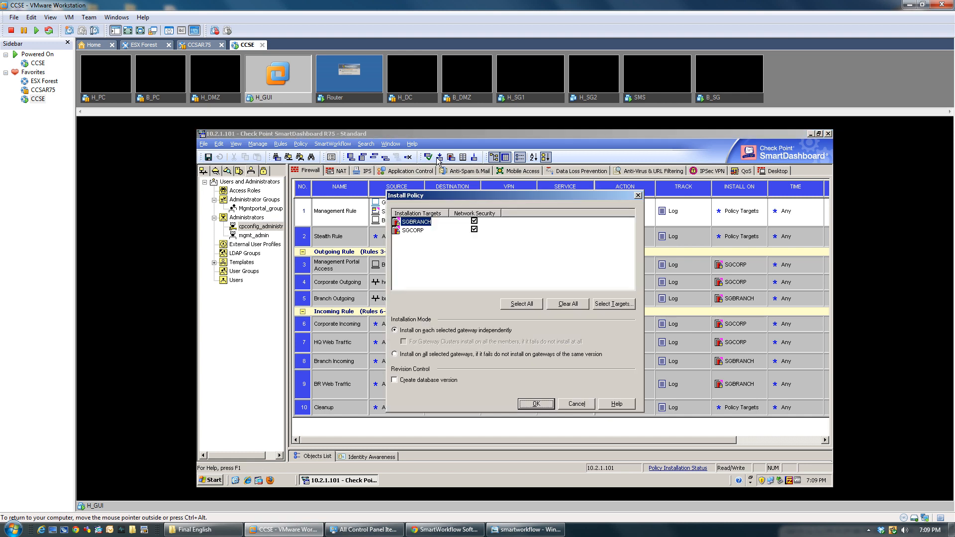
{"action": "left_click", "coordinate": [542, 405]}
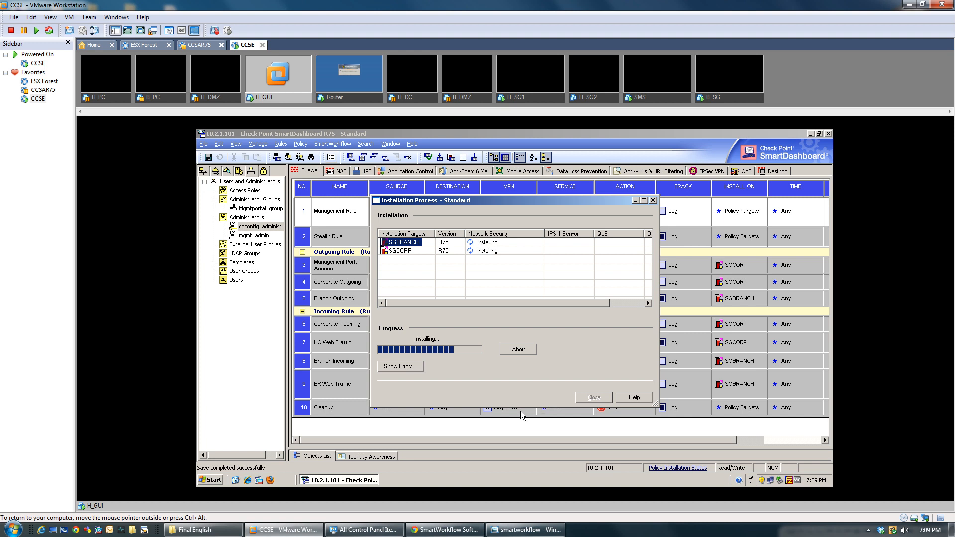
{"action": "left_click", "coordinate": [593, 398]}
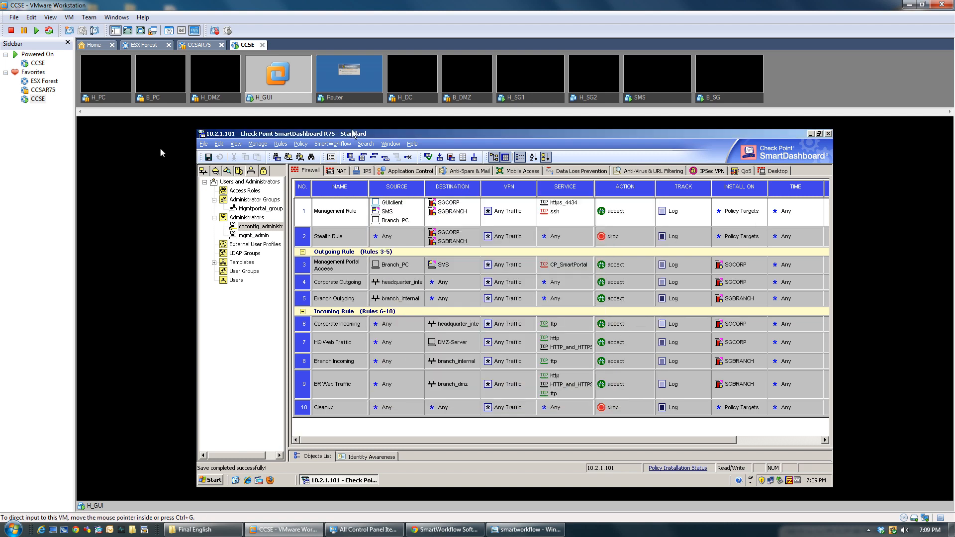
{"action": "left_click", "coordinate": [204, 145]}
Step: Exit SmartDashboard, relaunch it, and log back in to 10.2.1.101 with the password
{"action": "left_click", "coordinate": [243, 312]}
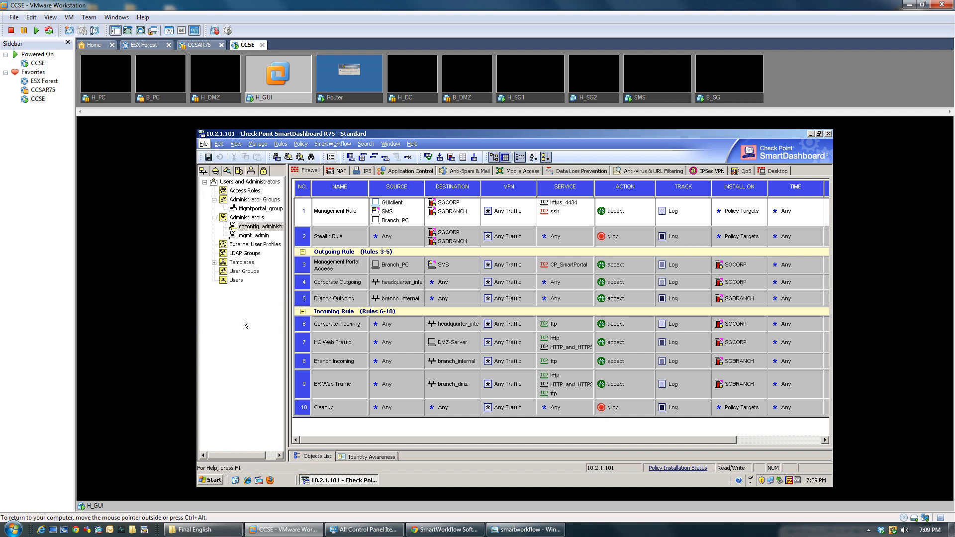
{"action": "left_click", "coordinate": [304, 273]}
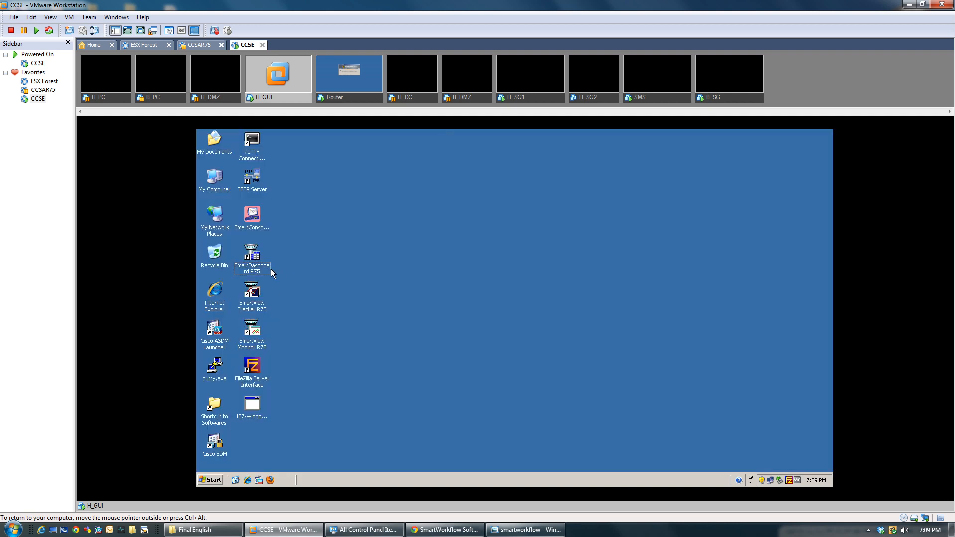
{"action": "double_click", "coordinate": [266, 270]}
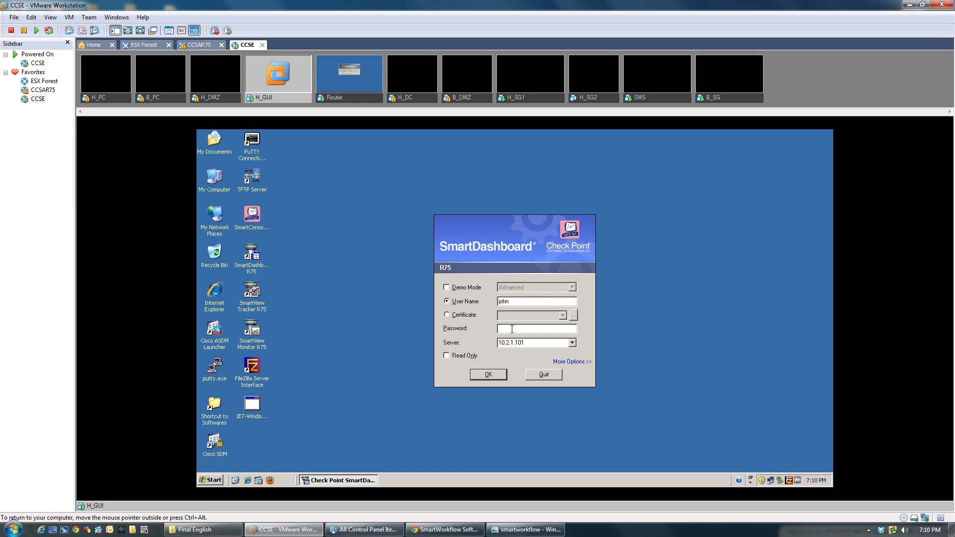
{"action": "left_click", "coordinate": [512, 329]}
{"action": "type", "text": "•••••••••"}
{"action": "key", "text": "Return"}
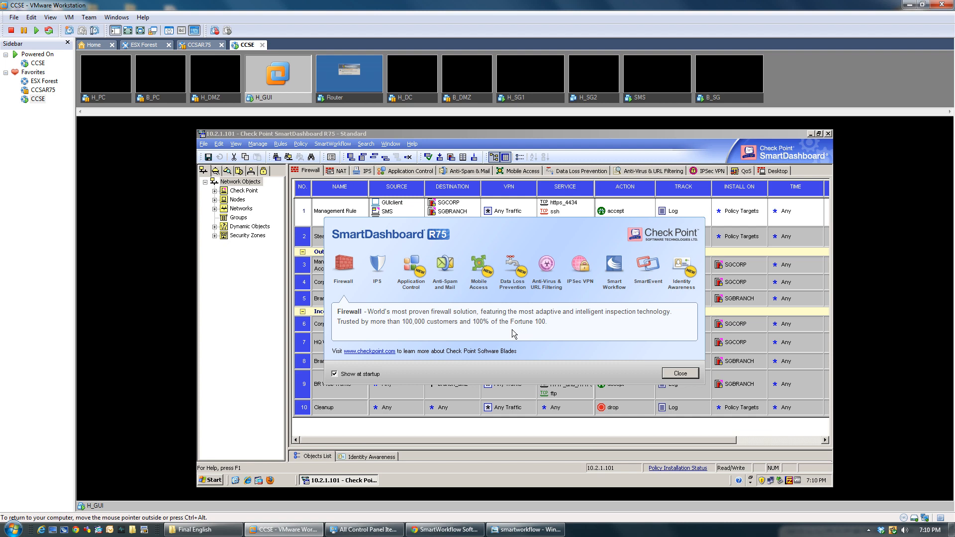
Step: Close the welcome screen and start a new administrator named branch_admin under Administrators
{"action": "left_click", "coordinate": [694, 376]}
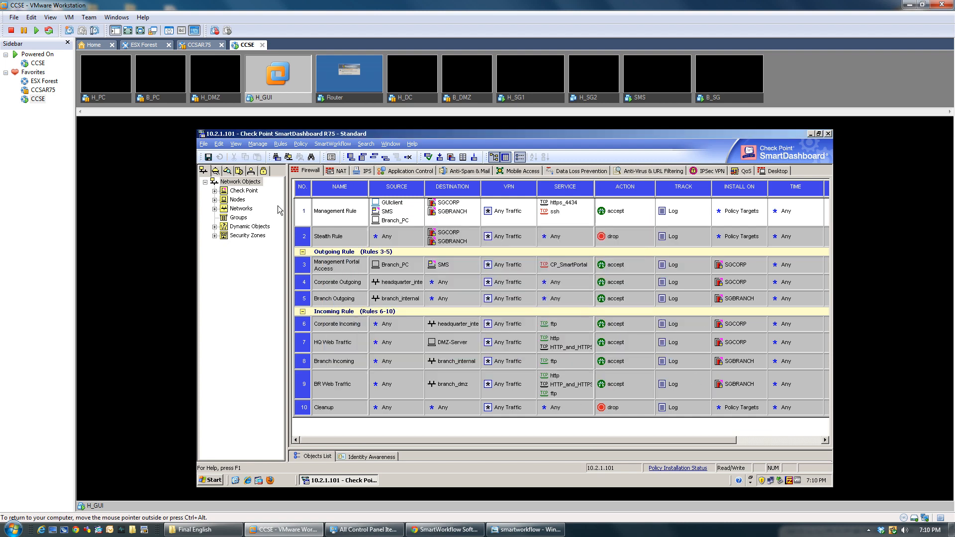
{"action": "left_click", "coordinate": [251, 172]}
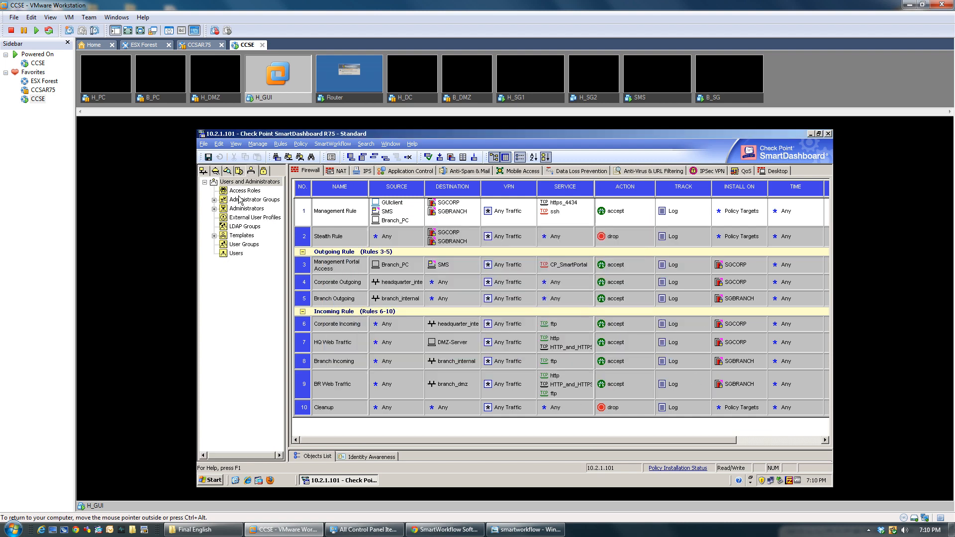
{"action": "left_click", "coordinate": [214, 199]}
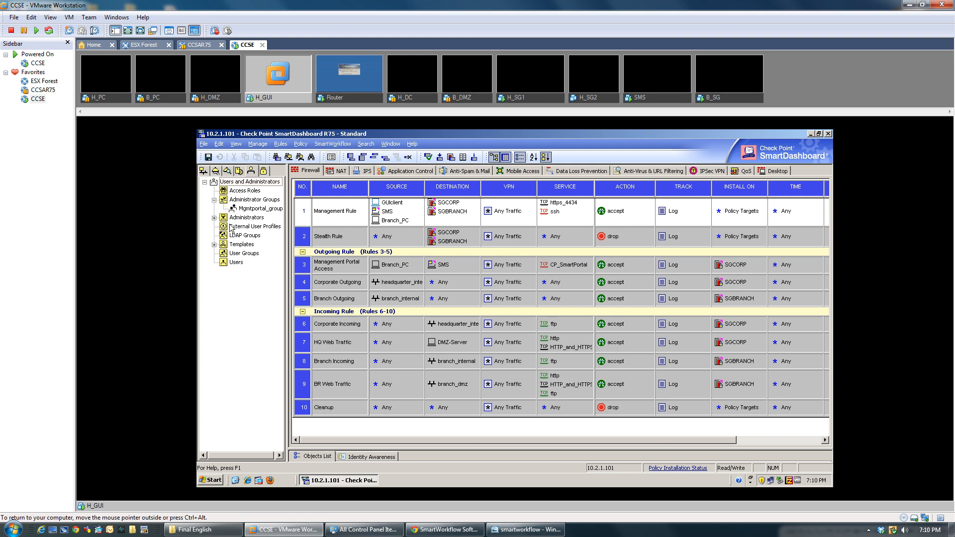
{"action": "left_click", "coordinate": [214, 218]}
{"action": "right_click", "coordinate": [237, 219]}
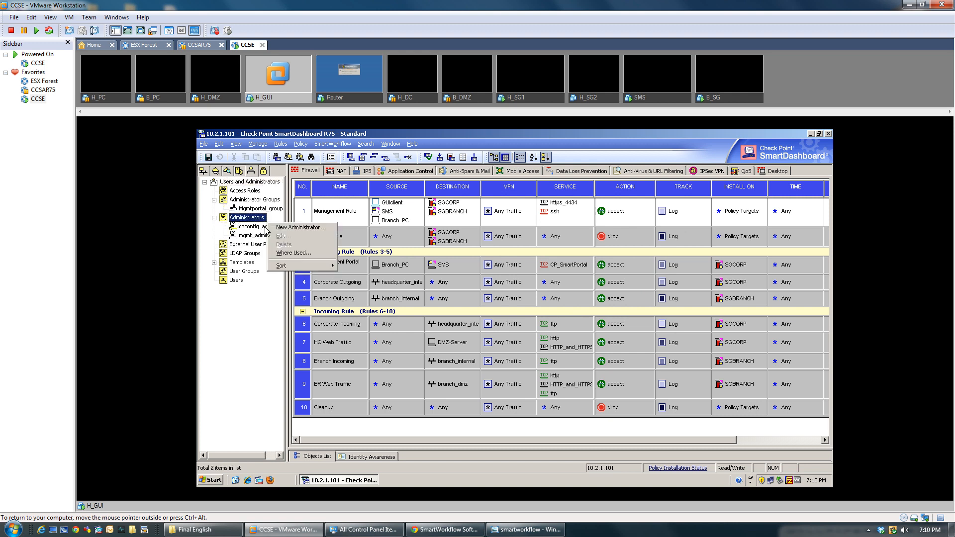
{"action": "left_click", "coordinate": [294, 227]}
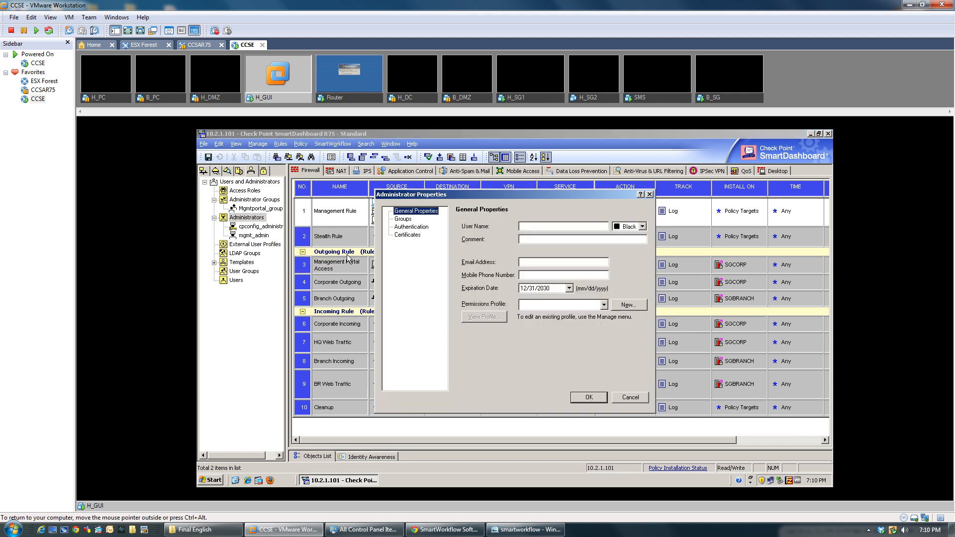
{"action": "left_click", "coordinate": [545, 227]}
{"action": "type", "text": "branch_admin"}
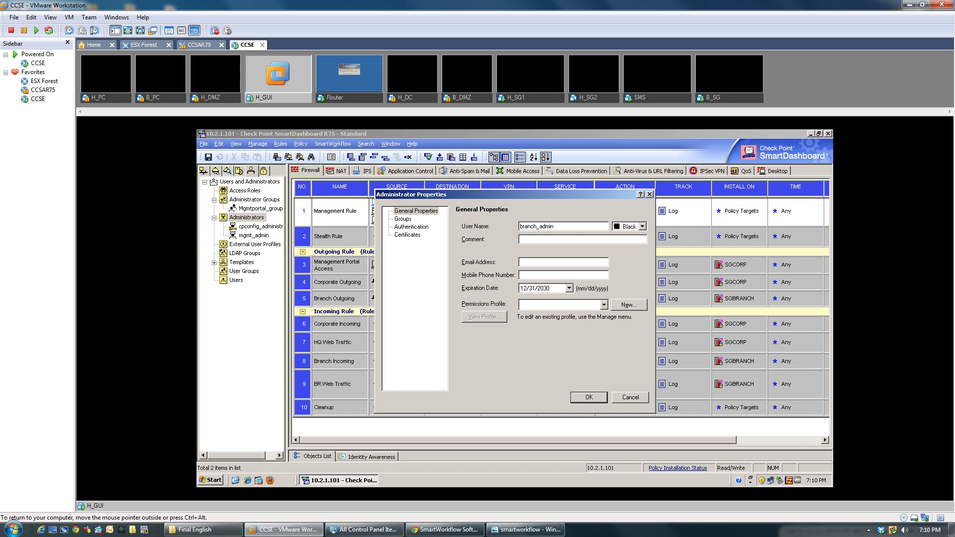
Step: Create a permissions profile named remote_admins with Read/Write All access
{"action": "left_click", "coordinate": [630, 306]}
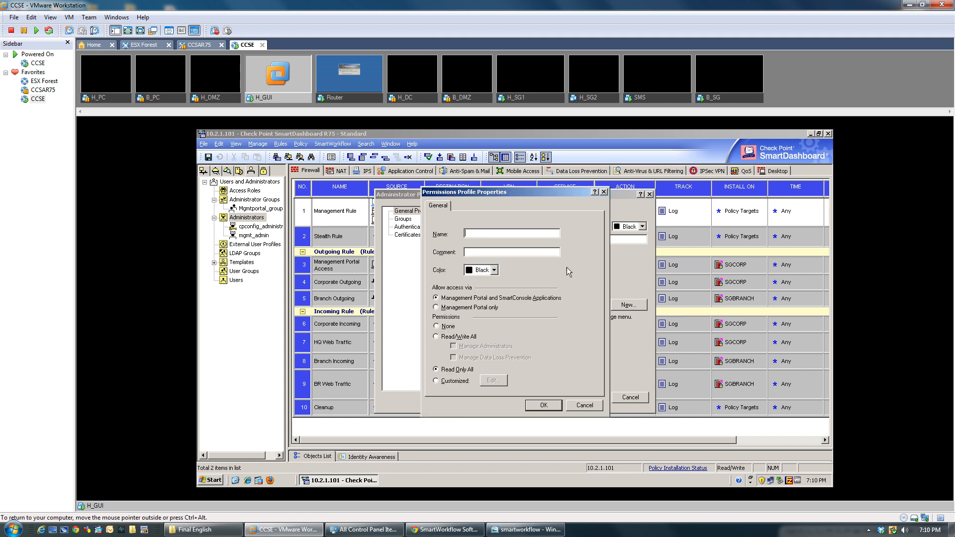
{"action": "left_click", "coordinate": [515, 232]}
{"action": "type", "text": "remote_admins"}
{"action": "left_click", "coordinate": [436, 336]}
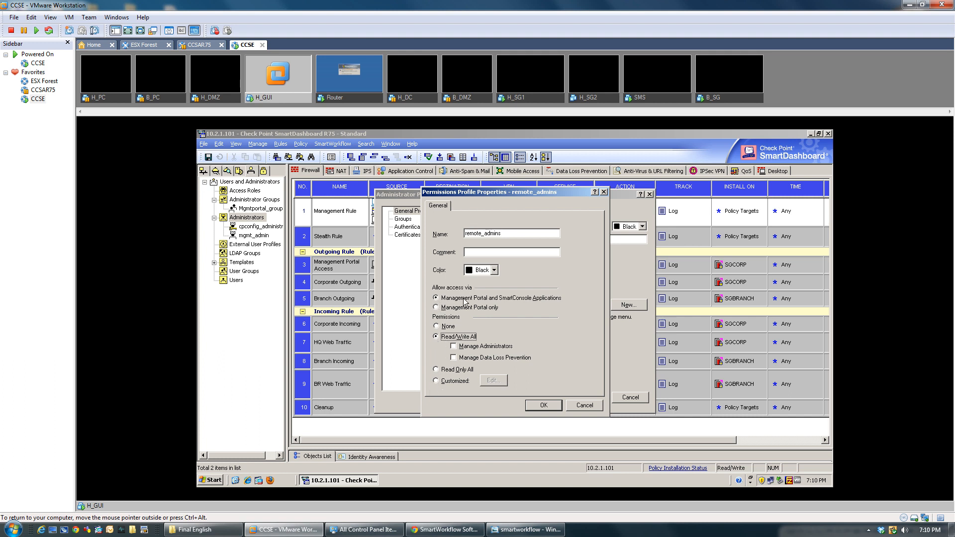
Step: Save remote_admins, give branch_admin Check Point Password authentication with its password, and save the administrator
{"action": "left_click", "coordinate": [548, 407]}
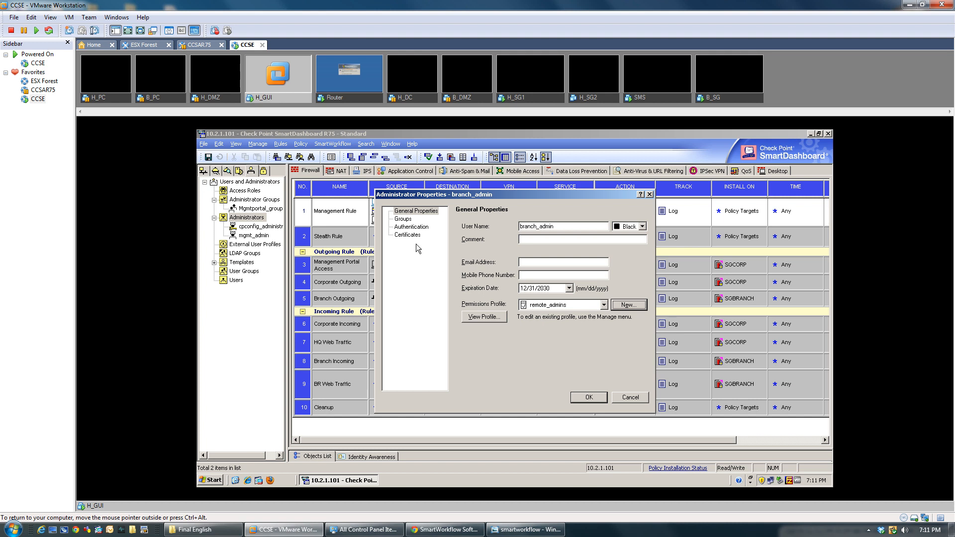
{"action": "left_click", "coordinate": [404, 219]}
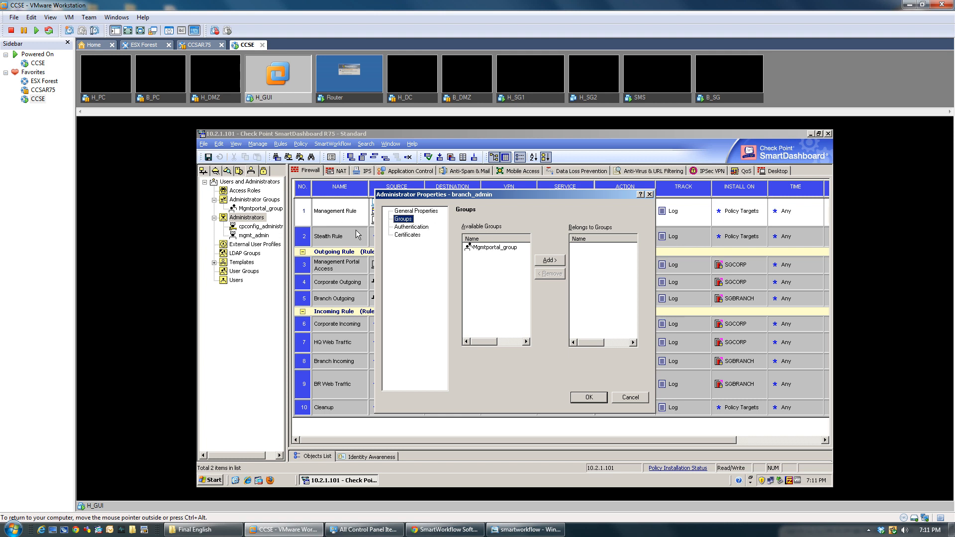
{"action": "left_click", "coordinate": [407, 228]}
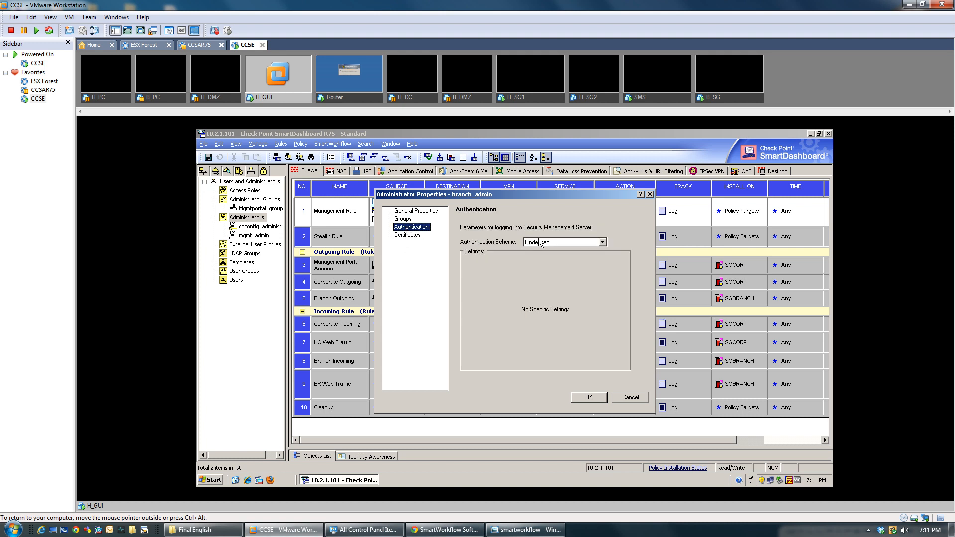
{"action": "left_click", "coordinate": [572, 244]}
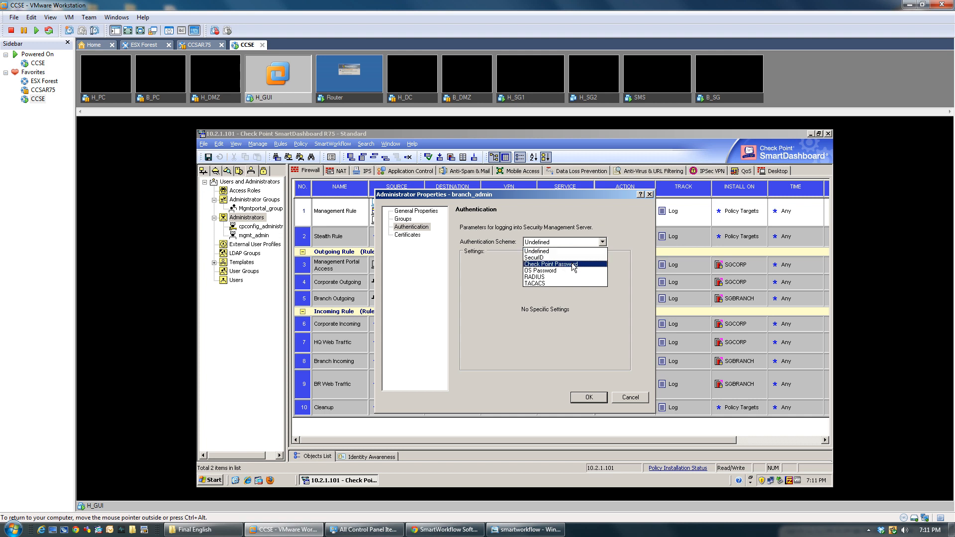
{"action": "left_click", "coordinate": [574, 267]}
{"action": "left_click", "coordinate": [552, 258]}
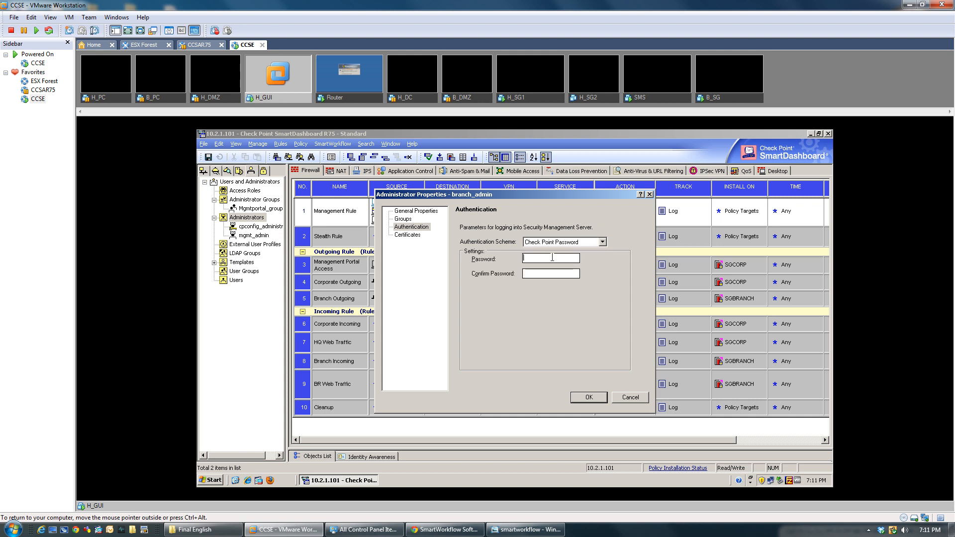
{"action": "type", "text": "•••••••••••••••••"}
{"action": "left_click", "coordinate": [589, 398]}
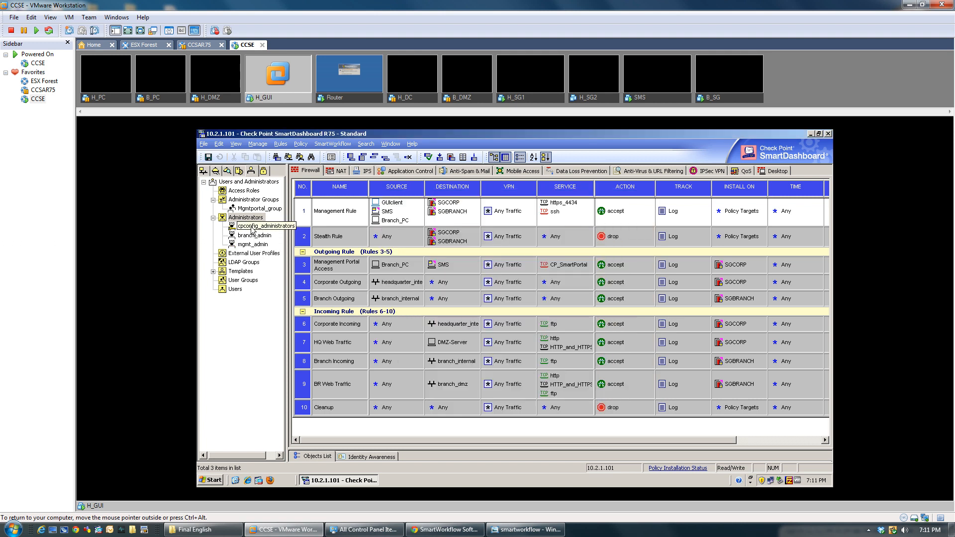
Step: Start a new administrators group and name it Smartworkflow_admin
{"action": "right_click", "coordinate": [251, 200]}
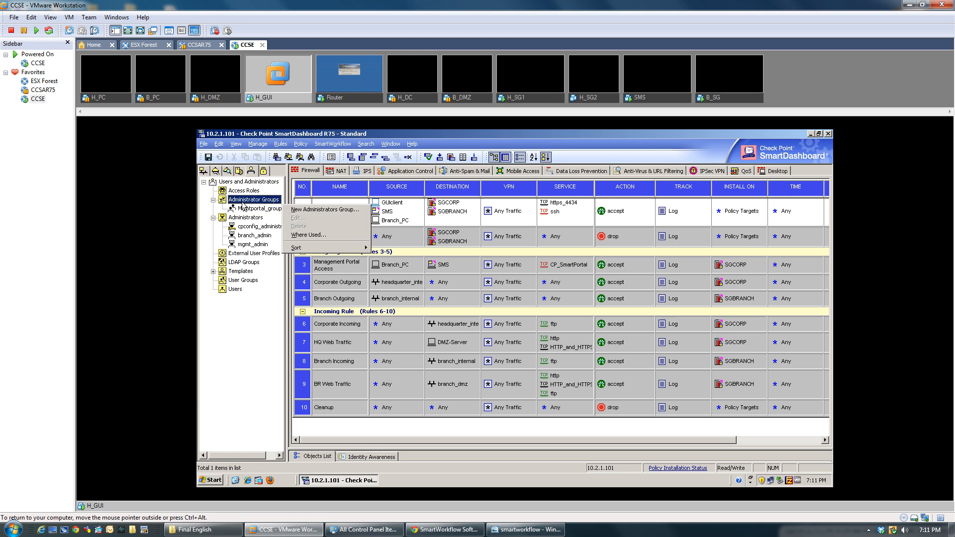
{"action": "left_click", "coordinate": [309, 210]}
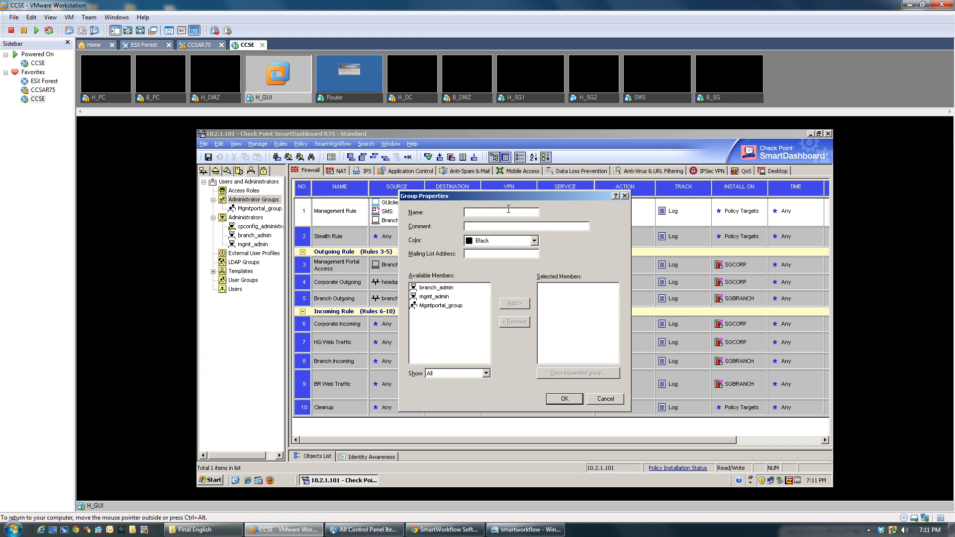
{"action": "type", "text": "Branch_a"}
{"action": "key", "text": "BackSpace"}
{"action": "key", "text": "BackSpace"}
{"action": "key", "text": "BackSpace"}
{"action": "key", "text": "BackSpace"}
{"action": "key", "text": "BackSpace"}
{"action": "key", "text": "BackSpace"}
{"action": "key", "text": "BackSpace"}
{"action": "key", "text": "BackSpace"}
{"action": "key", "text": "BackSpace"}
{"action": "type", "text": "Smartworkflow_admin"}
Step: Add branch_admin as the group's member, set its colour to Blue, and save it
{"action": "left_click", "coordinate": [436, 290]}
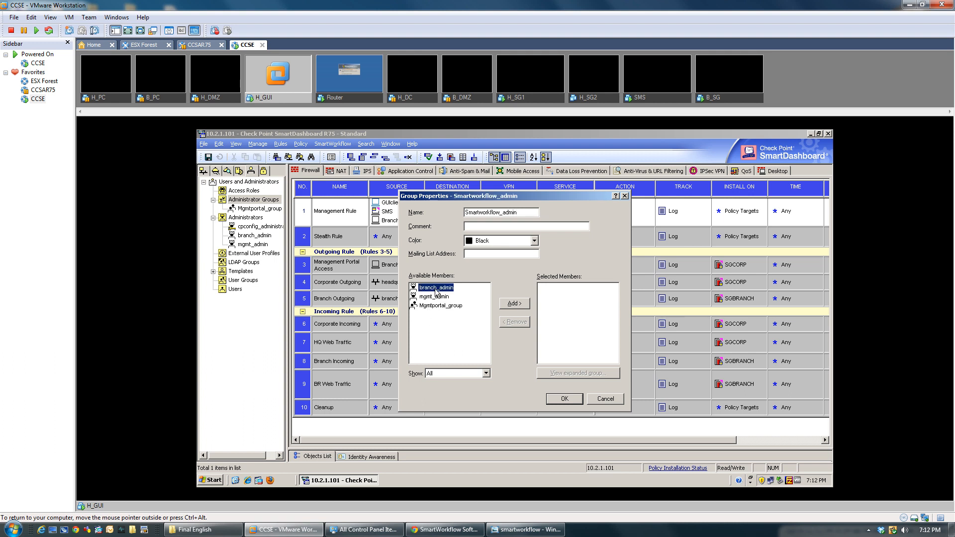
{"action": "left_click", "coordinate": [516, 307]}
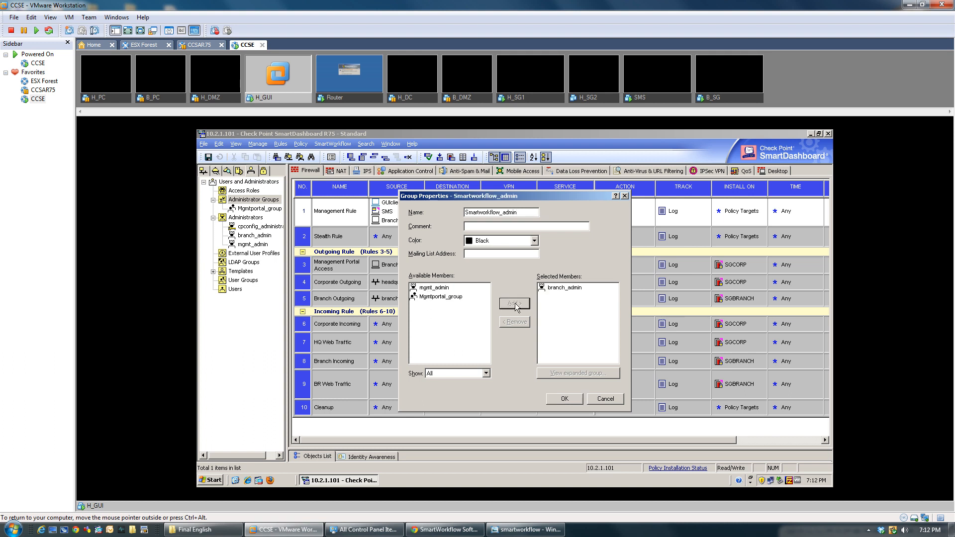
{"action": "left_click", "coordinate": [534, 241]}
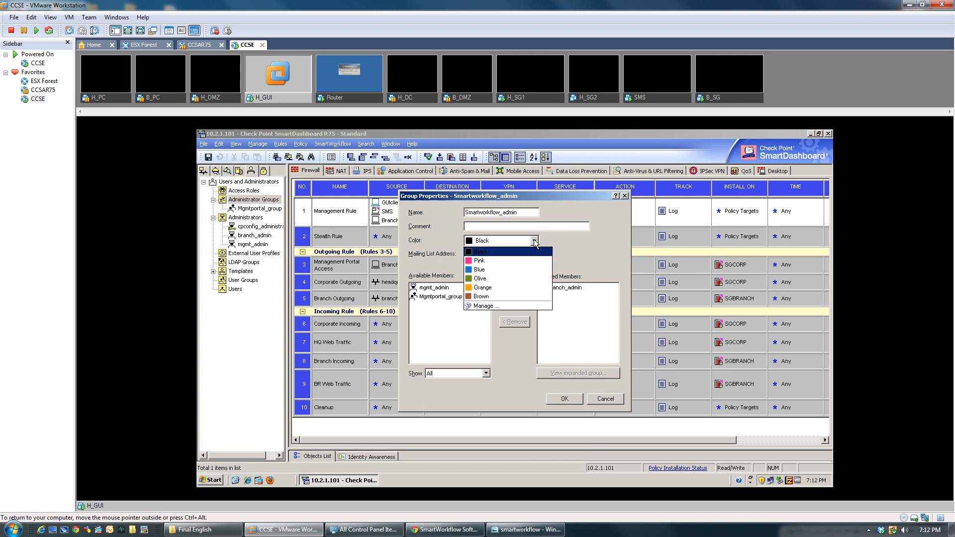
{"action": "left_click", "coordinate": [508, 268]}
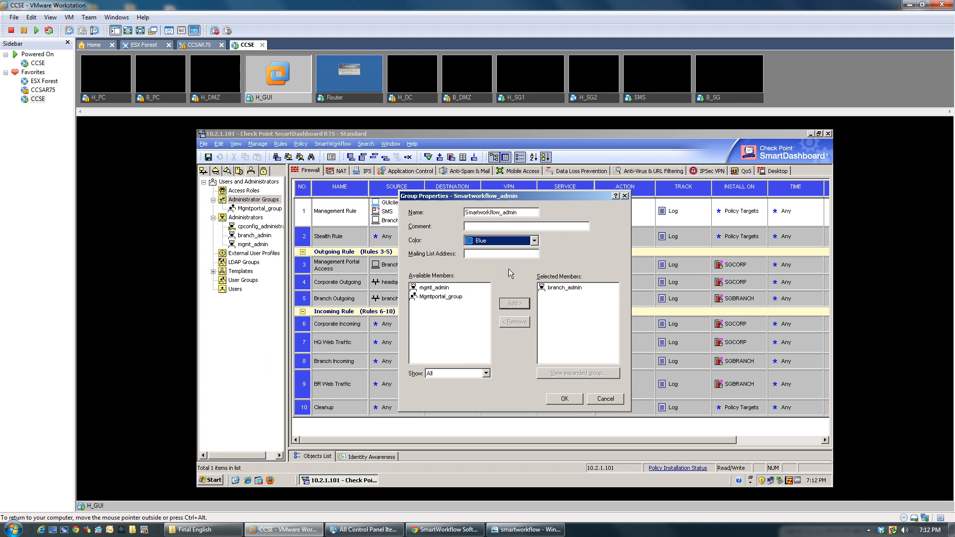
{"action": "left_click", "coordinate": [567, 400]}
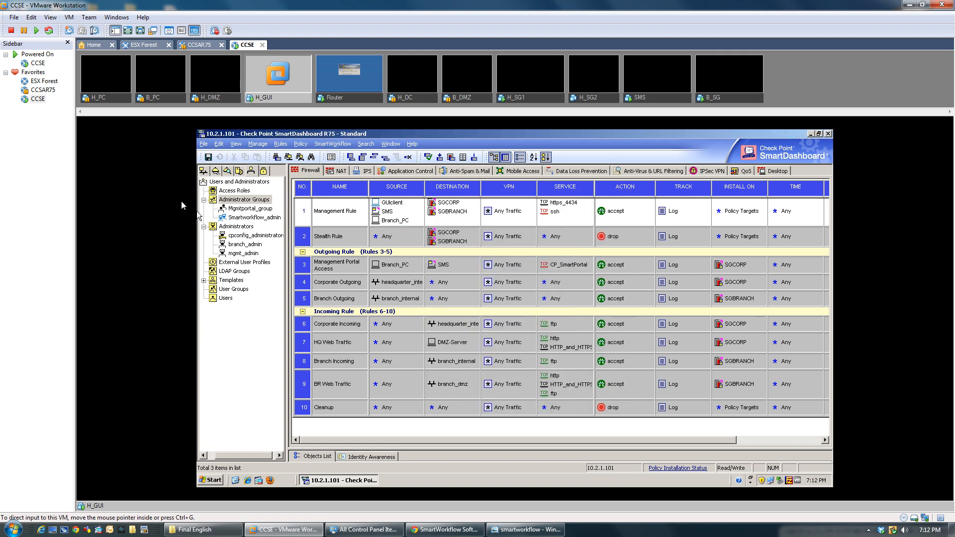
Step: Review Smartworkflow_admin's properties, close them unchanged, and open the SmartWorkflow menu
{"action": "left_click", "coordinate": [257, 219]}
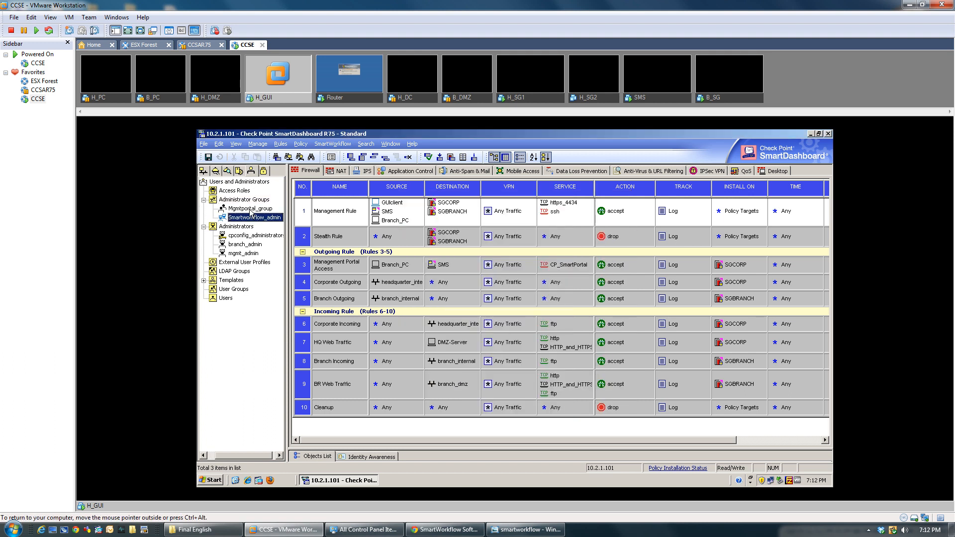
{"action": "left_click", "coordinate": [251, 209]}
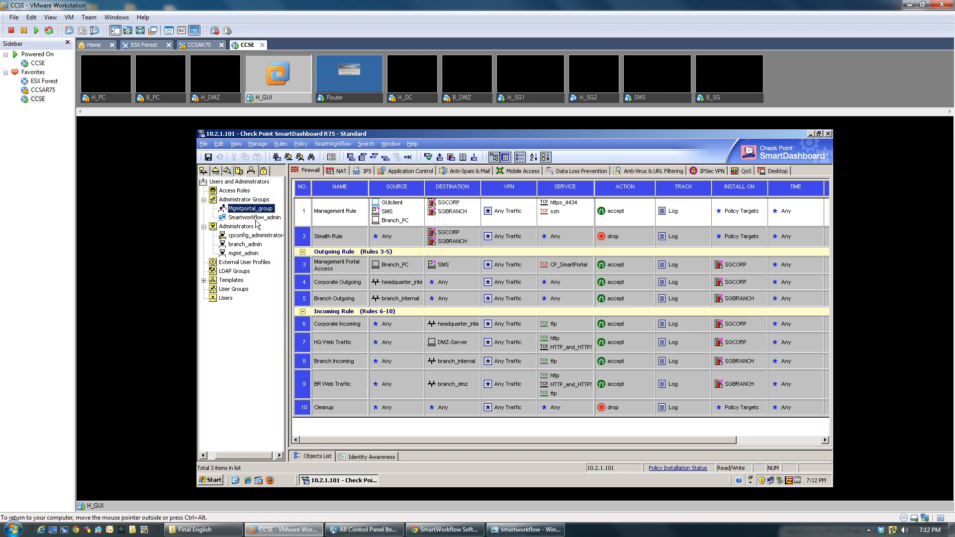
{"action": "double_click", "coordinate": [255, 219]}
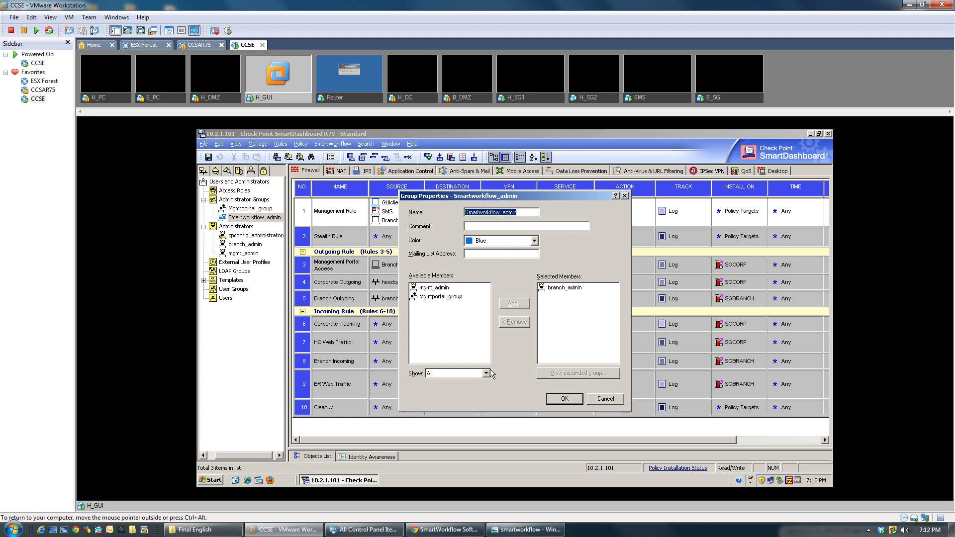
{"action": "left_click", "coordinate": [571, 400]}
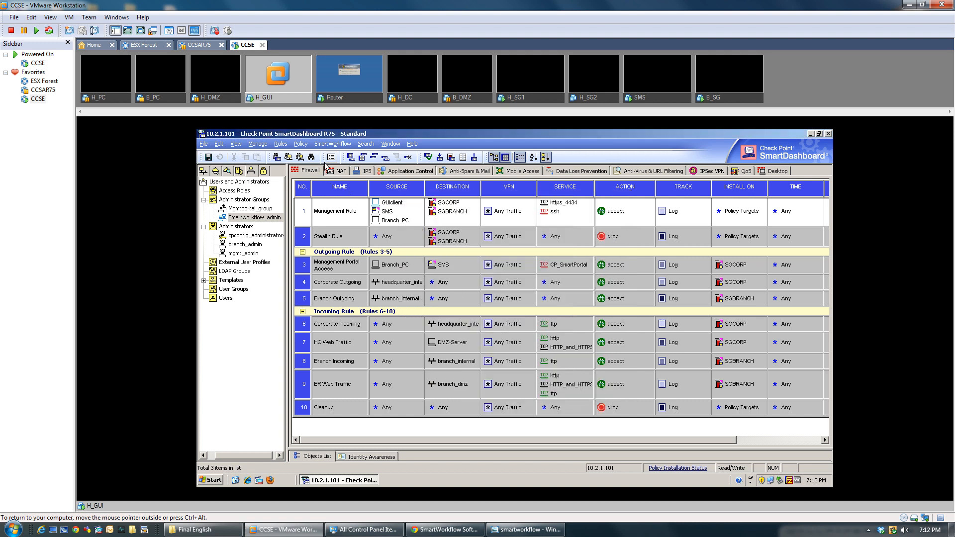
{"action": "left_click", "coordinate": [329, 146]}
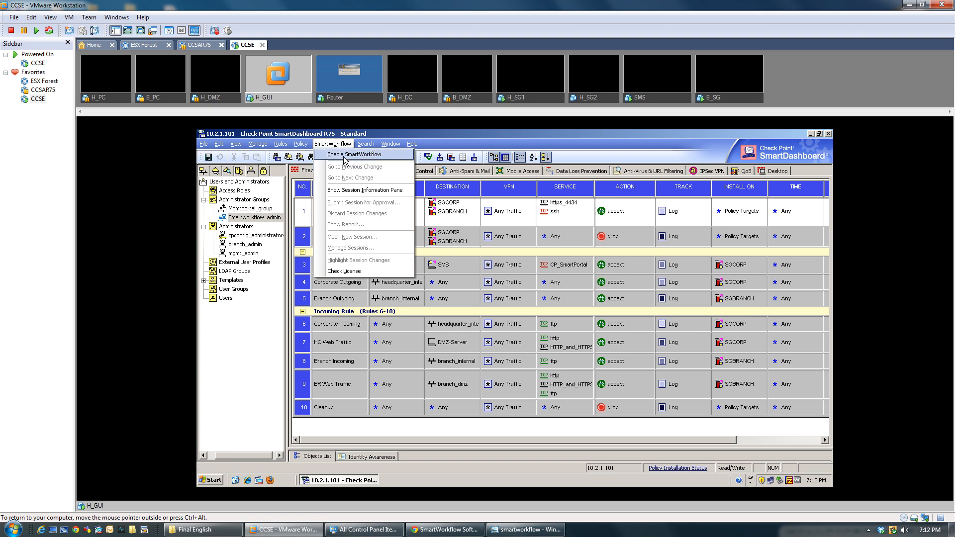
Step: Run the Enable SmartWorkflow wizard with 'track, review, and require approval for changes' selected
{"action": "left_click", "coordinate": [345, 157]}
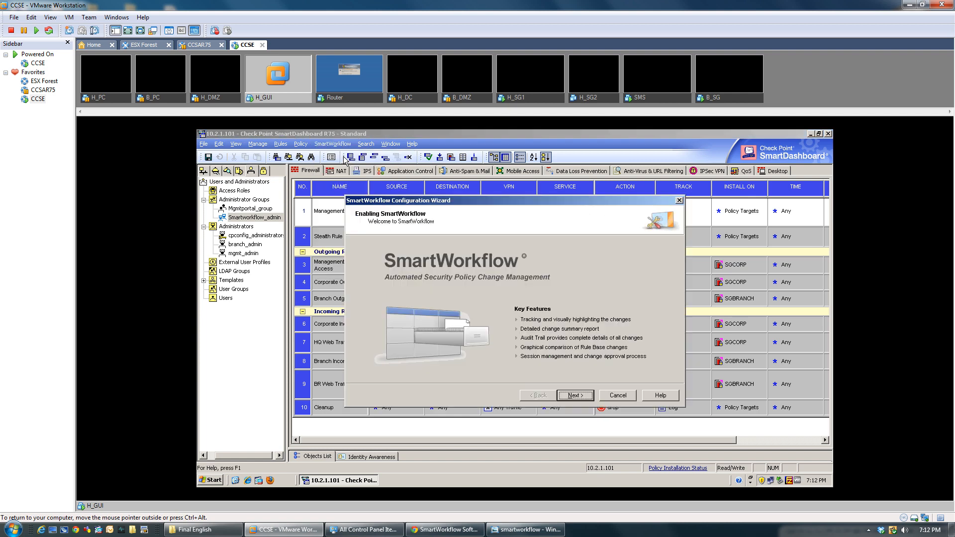
{"action": "left_click", "coordinate": [579, 396]}
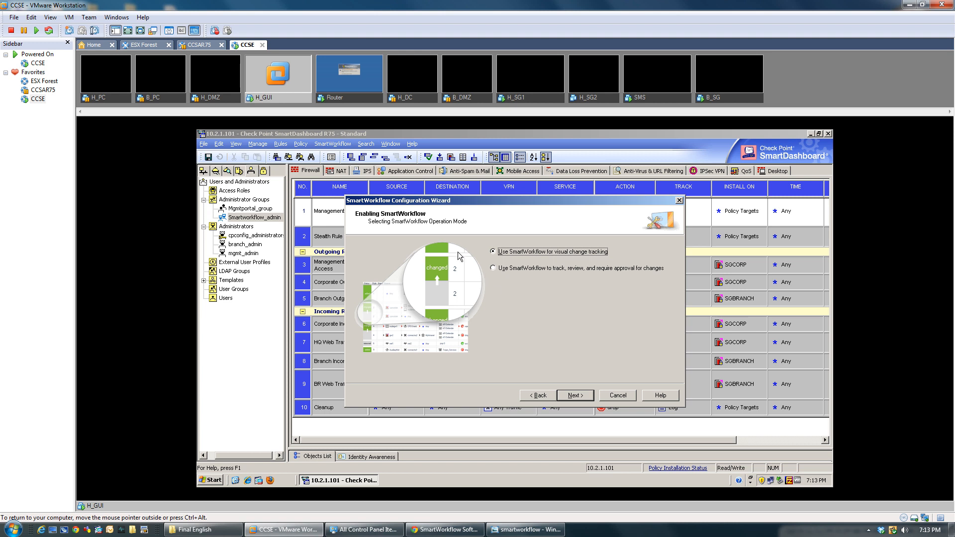
{"action": "left_click", "coordinate": [492, 268]}
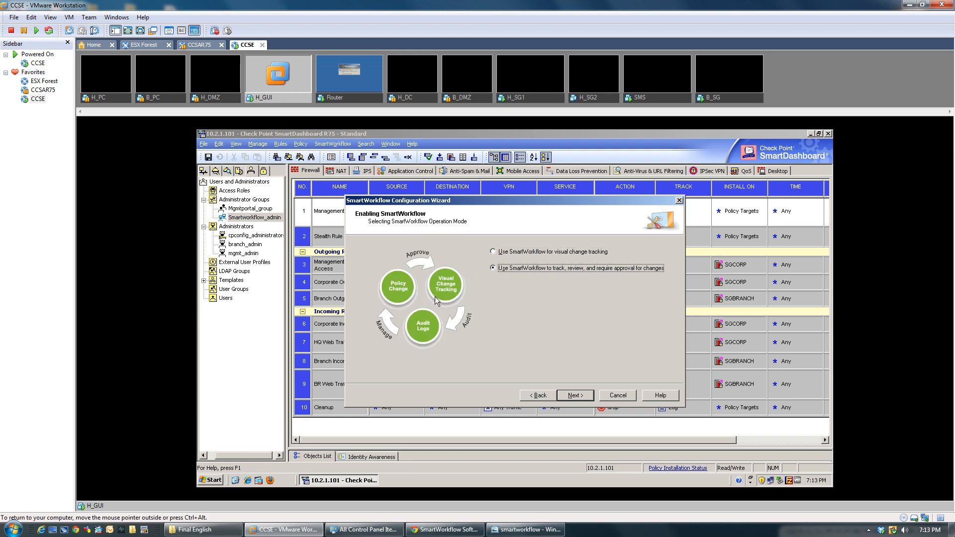
{"action": "left_click", "coordinate": [574, 396]}
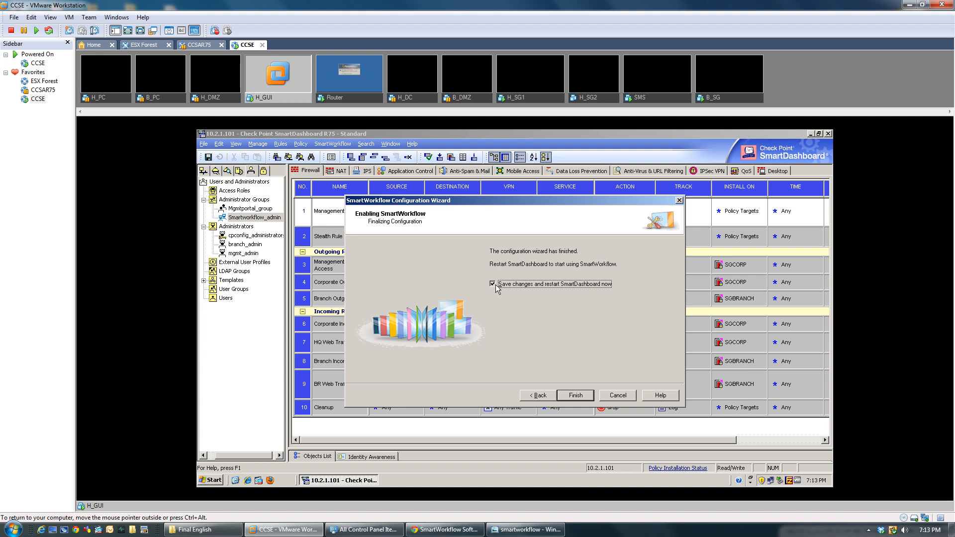
{"action": "left_click", "coordinate": [573, 397]}
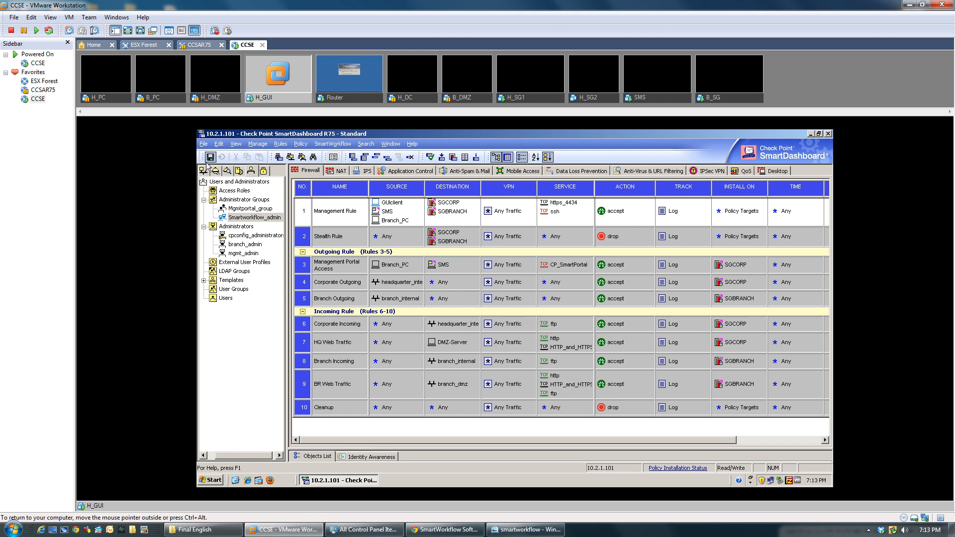
Step: Save the policy twice, then bring up the File menu
{"action": "left_click", "coordinate": [212, 158]}
{"action": "left_click", "coordinate": [209, 157]}
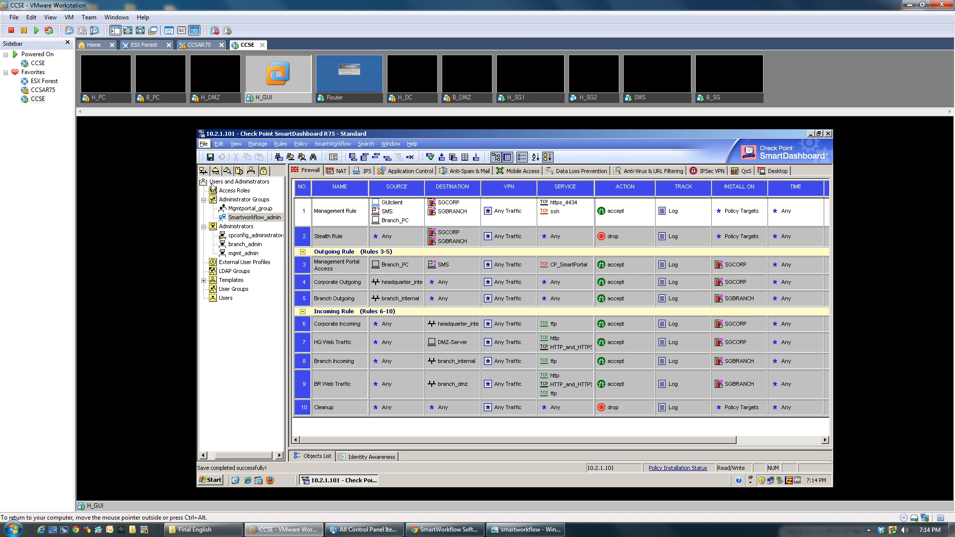
{"action": "key", "text": "alt+f"}
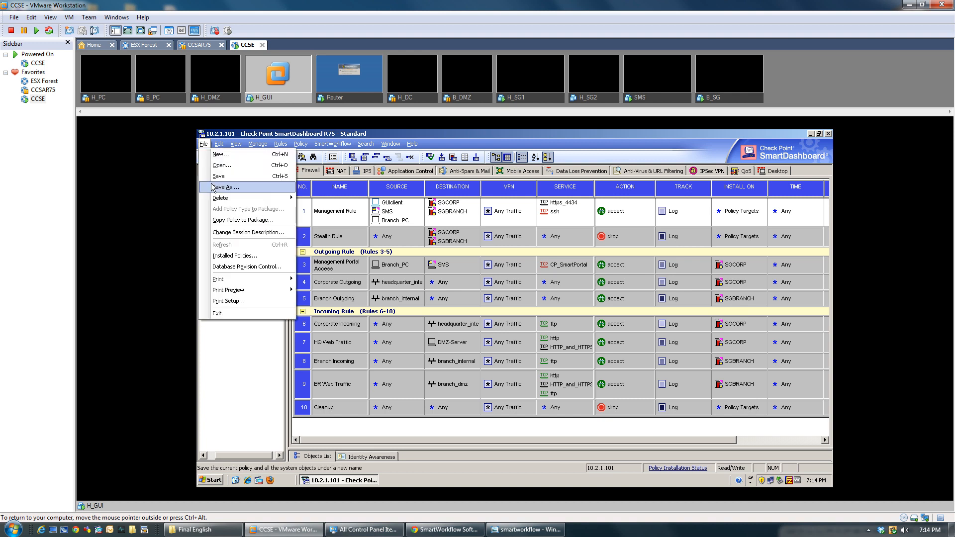
Step: Exit SmartDashboard from the File menu
{"action": "left_click", "coordinate": [227, 311]}
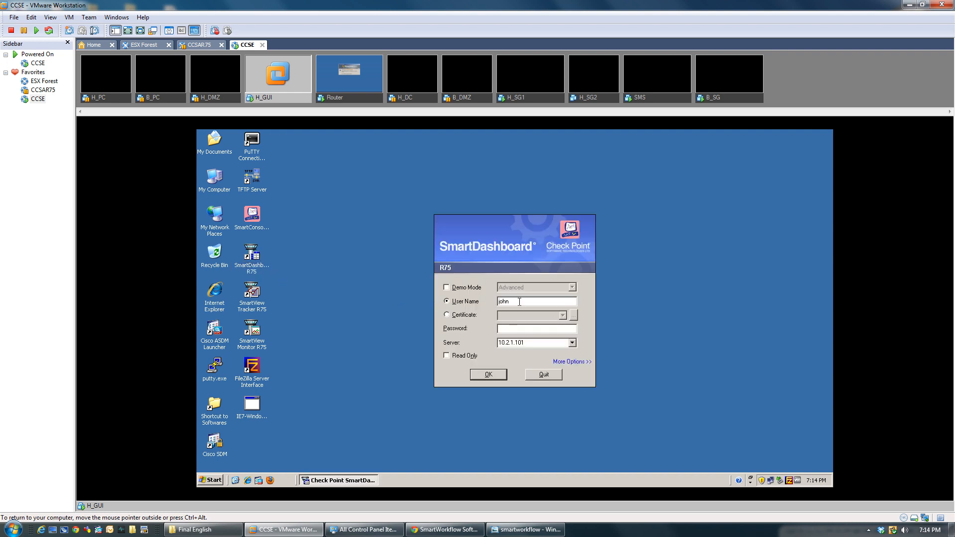
Step: Log in as branch_admin with its password
{"action": "type", "text": "branch_admin*********"}
{"action": "key", "text": "Return"}
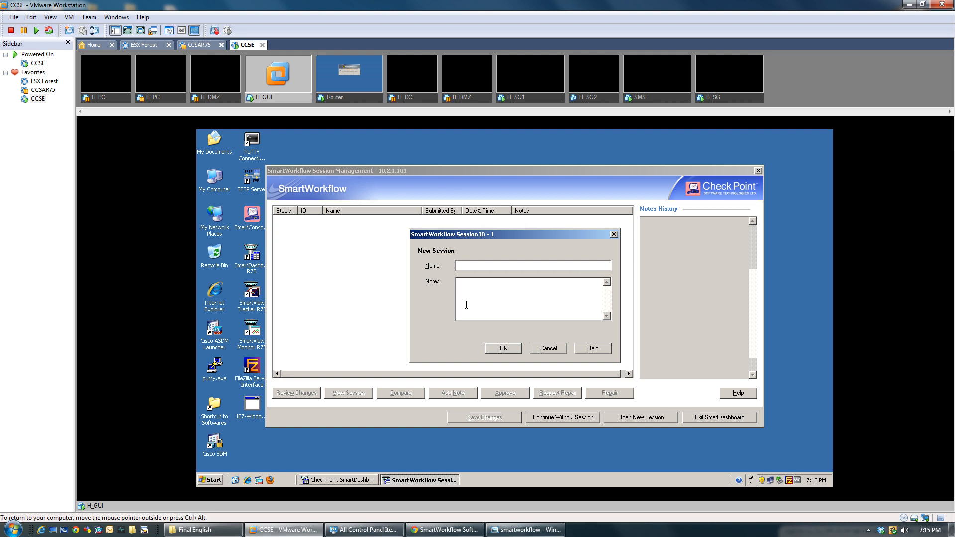
Step: Name the session 'Web Server Access' with notes about configuring the Web Server and Branch PC
{"action": "type", "text": "Web Serve"}
{"action": "type", "text": "r Acce"}
{"action": "type", "text": "onfiguring the "}
{"action": "type", "text": "Web Server"}
{"action": "type", "text": " and the "}
{"action": "type", "text": "Branc"}
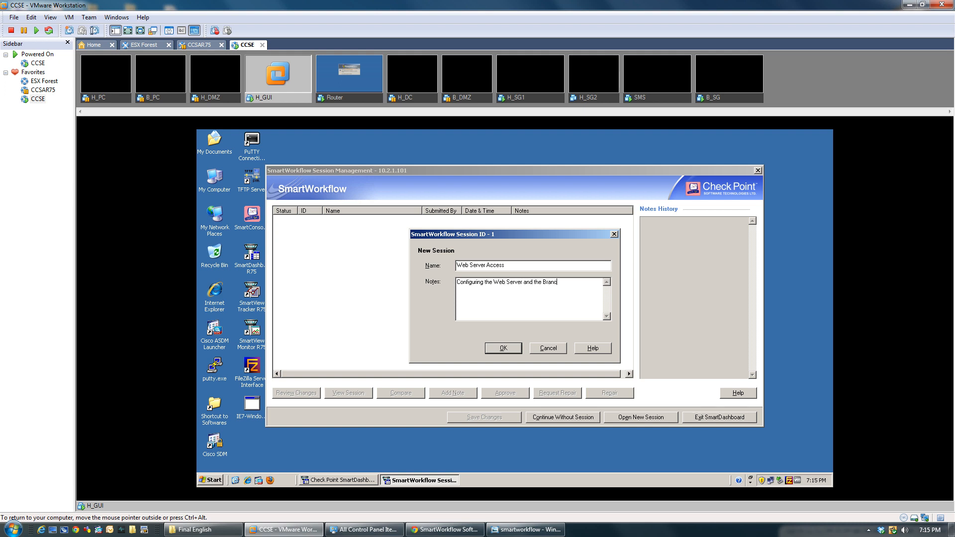
{"action": "type", "text": "h PC"}
{"action": "left_click", "coordinate": [502, 354]}
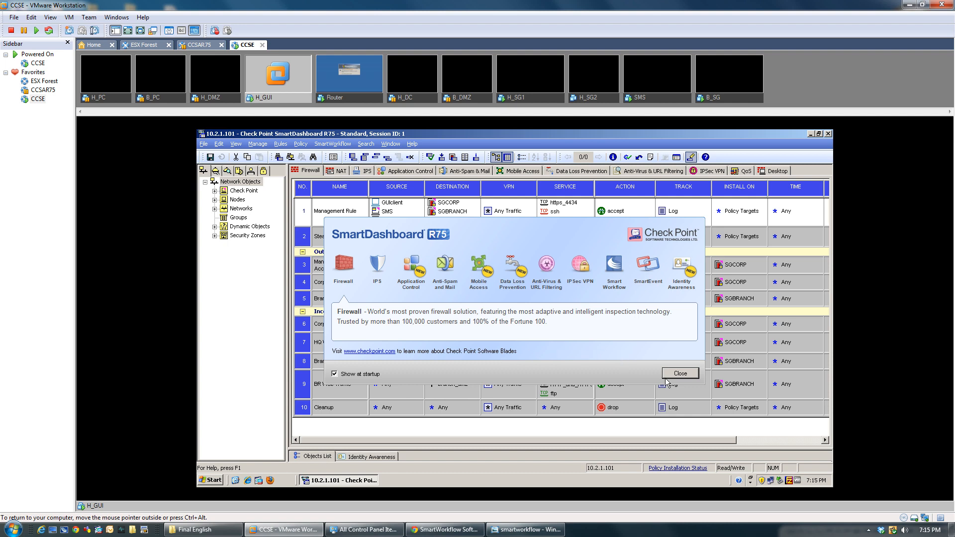
Step: Dismiss the welcome screen, show the Session Information Pane, and enlarge it by dragging its splitter
{"action": "left_click", "coordinate": [681, 374]}
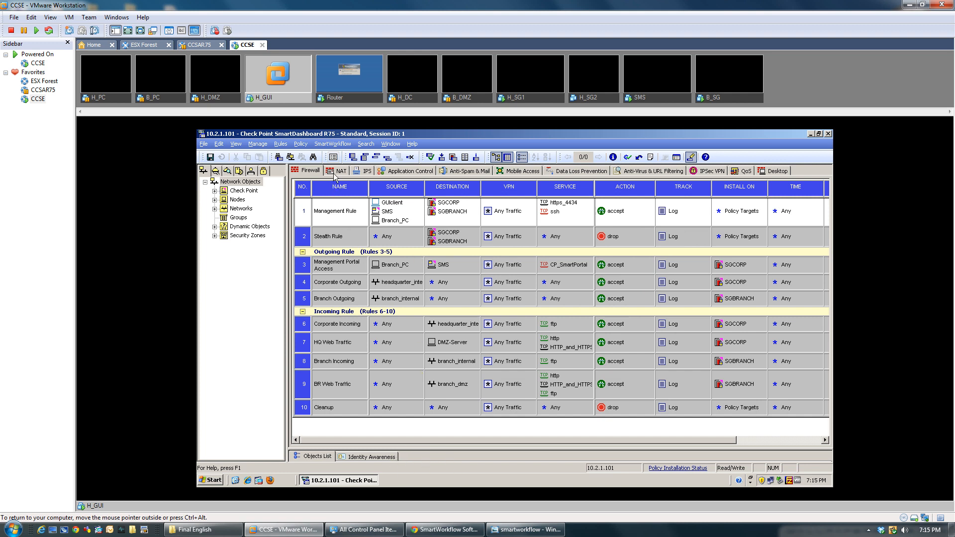
{"action": "left_click", "coordinate": [329, 144]}
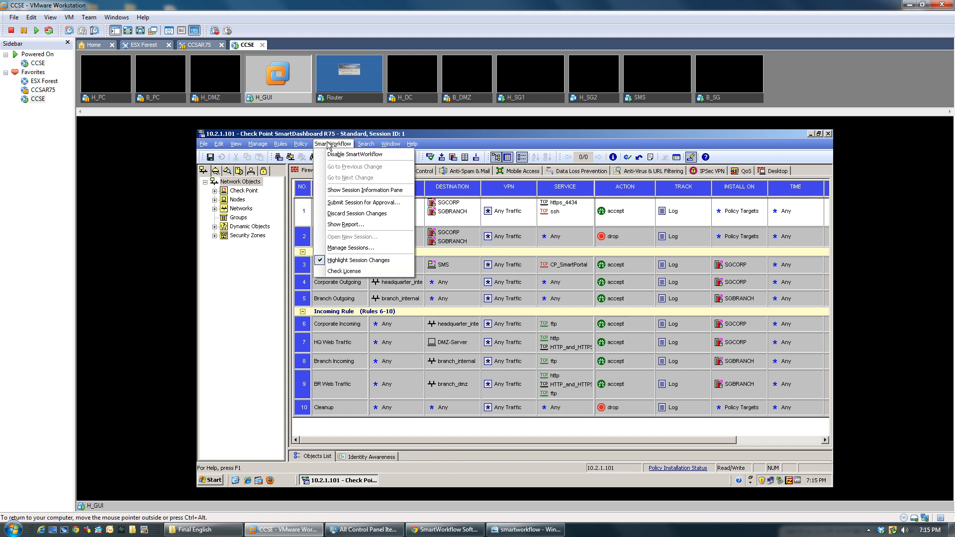
{"action": "left_click", "coordinate": [337, 193]}
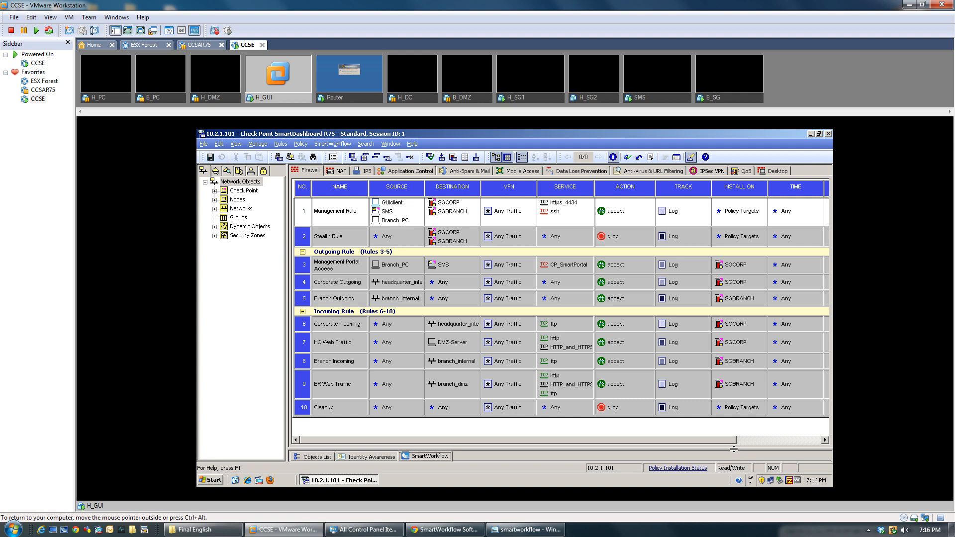
{"action": "left_click_drag", "start_coordinate": [734, 449], "coordinate": [737, 301]}
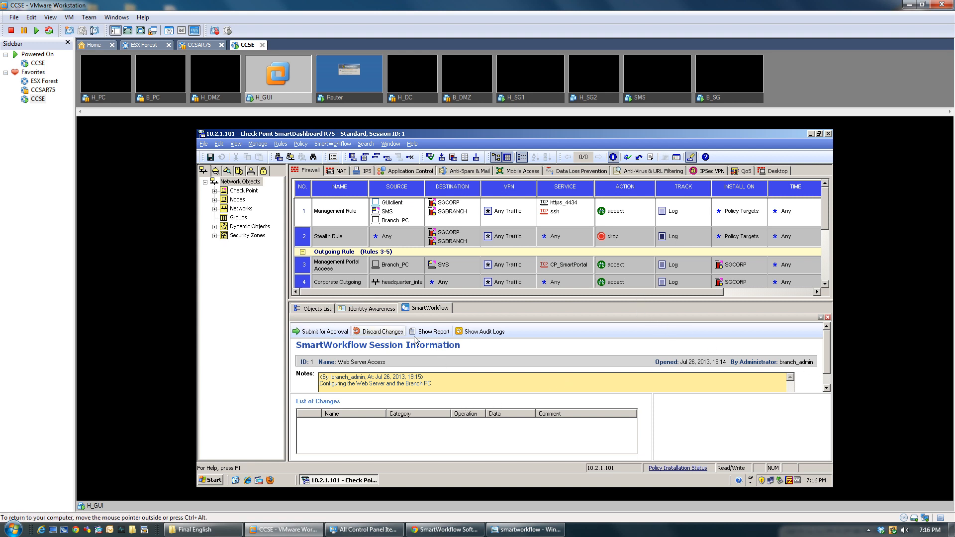
{"action": "left_click_drag", "start_coordinate": [583, 301], "coordinate": [606, 436]}
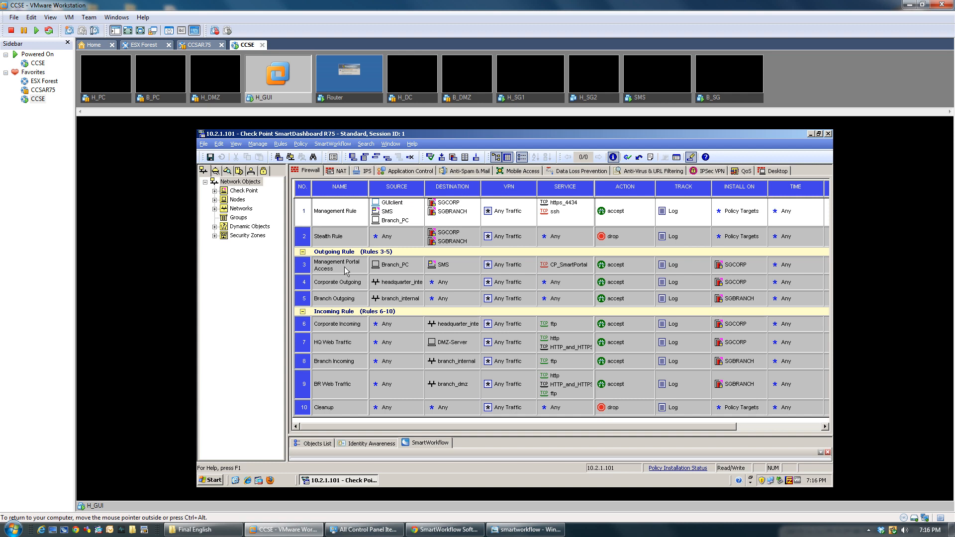
Step: Give the DMZ-Server host the Web Server role via Configure Servers and save its properties
{"action": "left_click", "coordinate": [215, 200]}
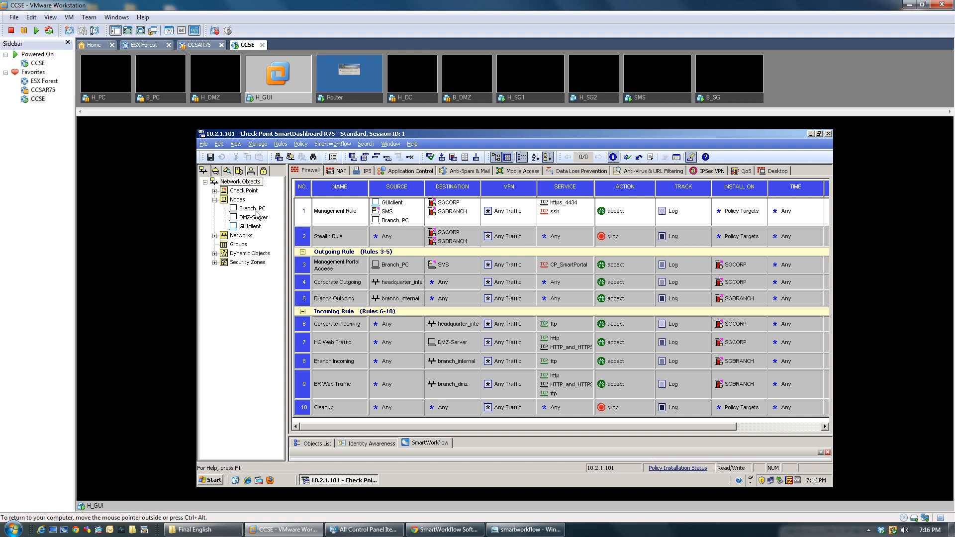
{"action": "left_click", "coordinate": [455, 347]}
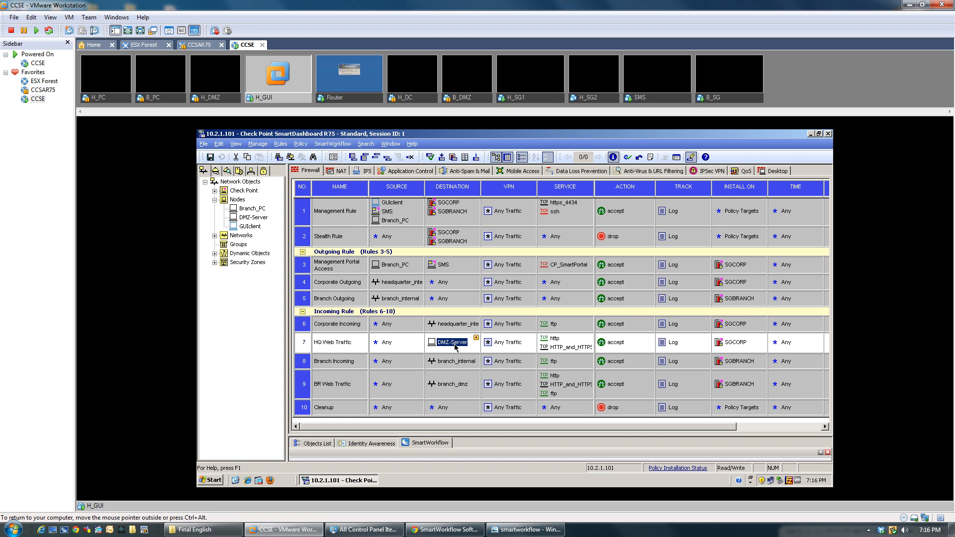
{"action": "double_click", "coordinate": [249, 218]}
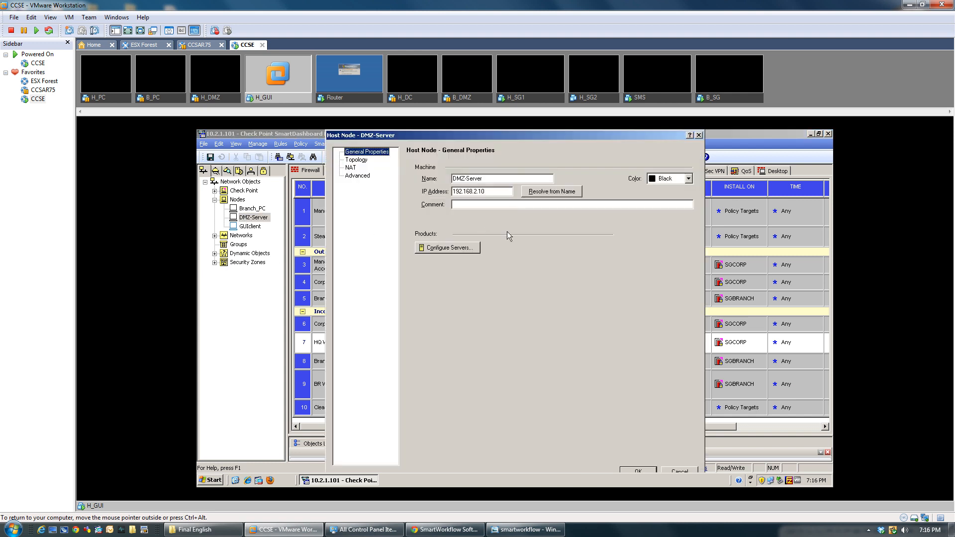
{"action": "left_click", "coordinate": [449, 249]}
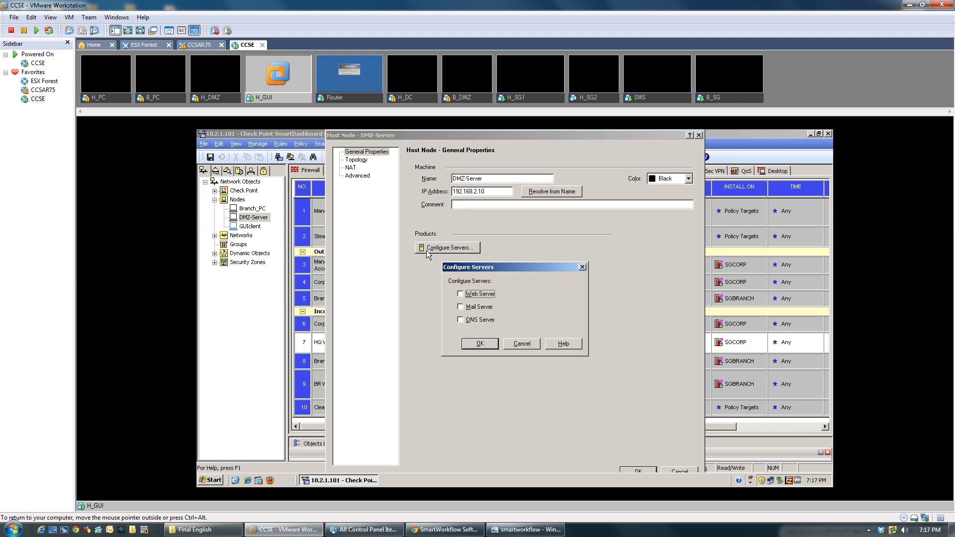
{"action": "left_click", "coordinate": [468, 297]}
{"action": "left_click", "coordinate": [478, 344]}
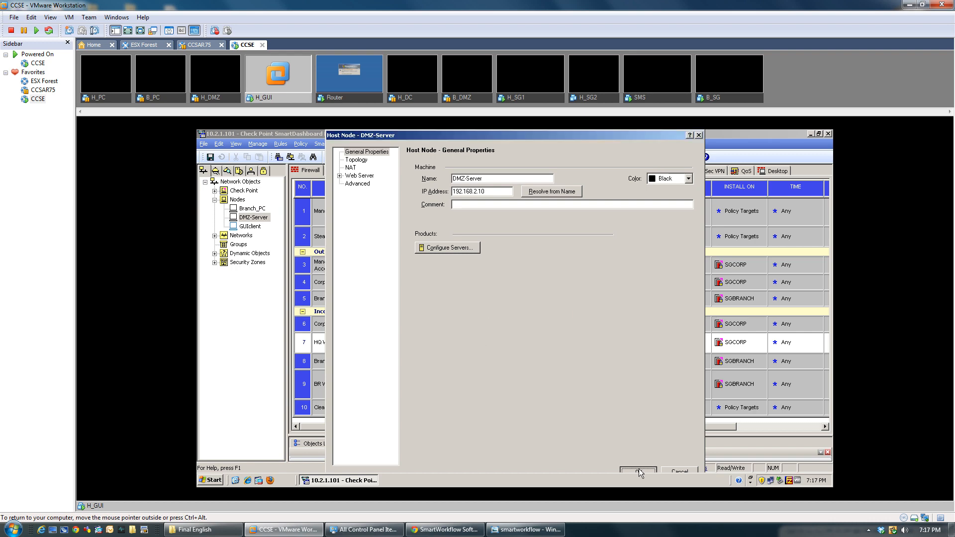
{"action": "left_click", "coordinate": [638, 470]}
{"action": "left_click", "coordinate": [475, 362]}
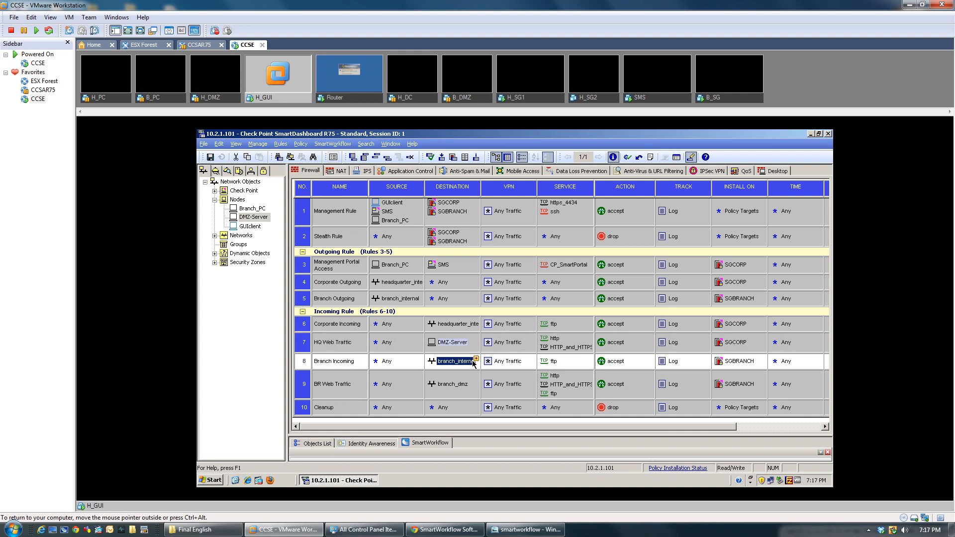
Step: Drag Branch_PC from the Nodes tree into rule 7's Destination next to DMZ-Server
{"action": "left_click", "coordinate": [255, 210]}
{"action": "left_click_drag", "start_coordinate": [256, 214], "coordinate": [470, 351]}
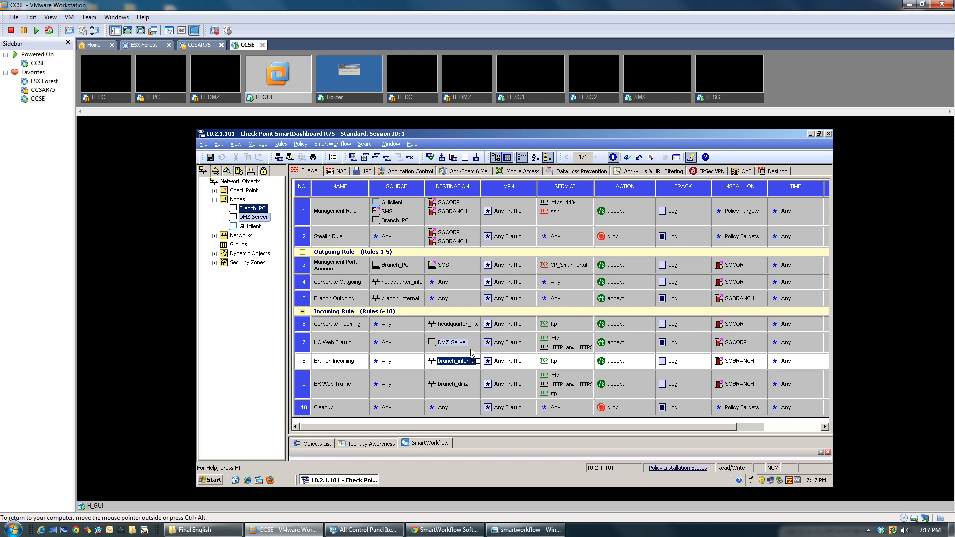
{"action": "left_click_drag", "start_coordinate": [470, 351], "coordinate": [470, 350]}
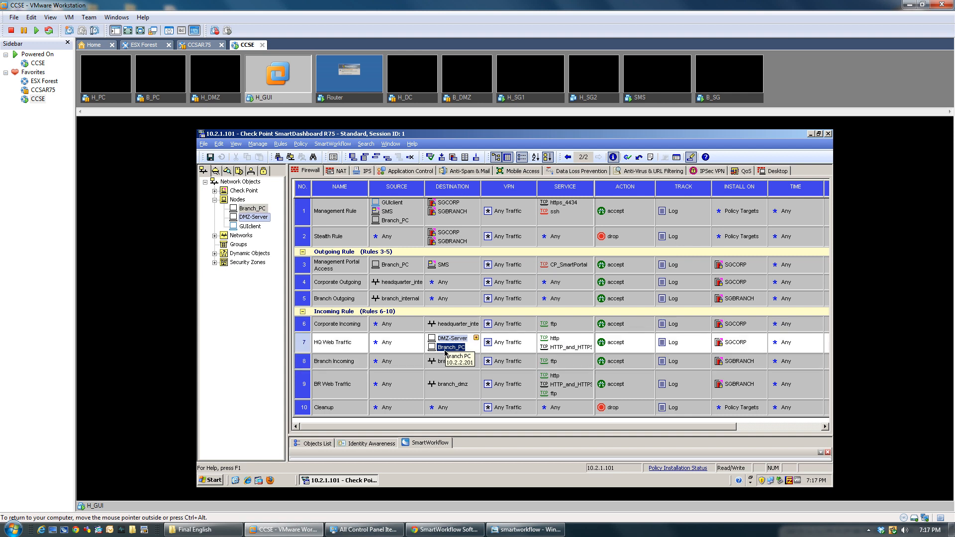
Step: Give Branch_PC the Web Server role via Configure Servers and save its properties
{"action": "double_click", "coordinate": [444, 350]}
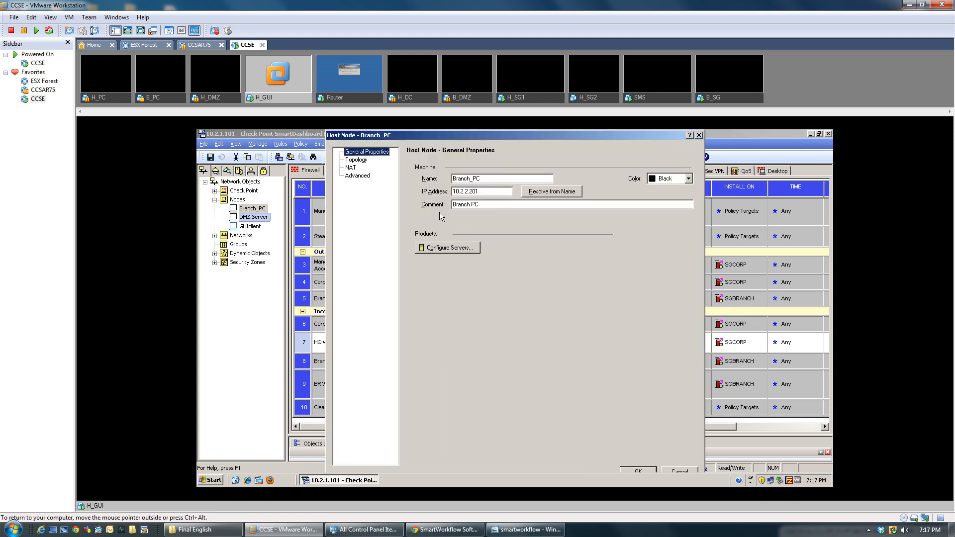
{"action": "left_click", "coordinate": [444, 248]}
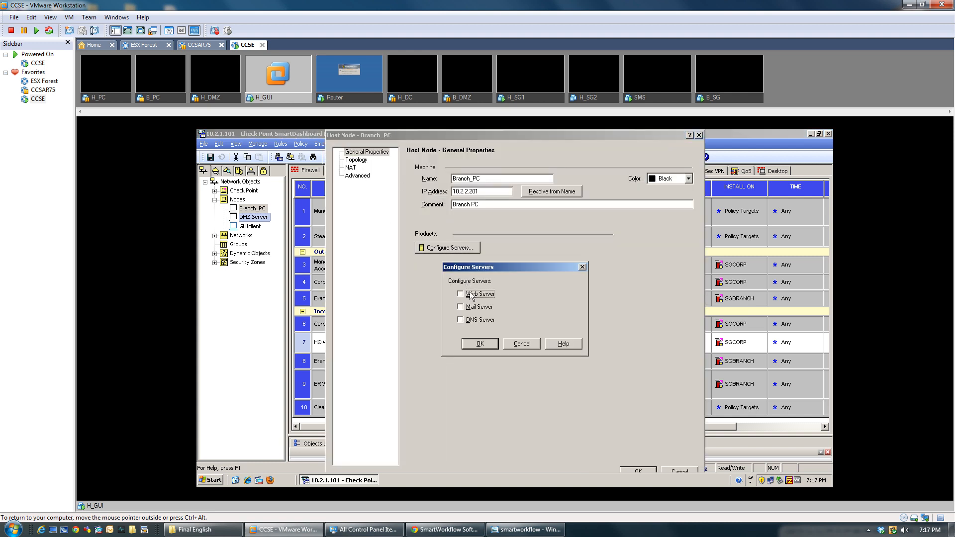
{"action": "left_click", "coordinate": [473, 295]}
{"action": "left_click", "coordinate": [475, 342]}
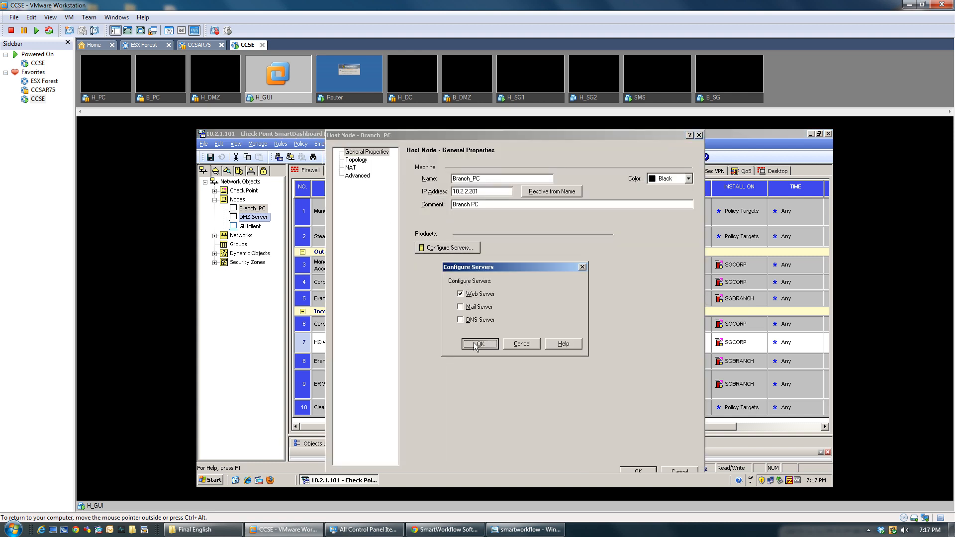
{"action": "left_click", "coordinate": [636, 471]}
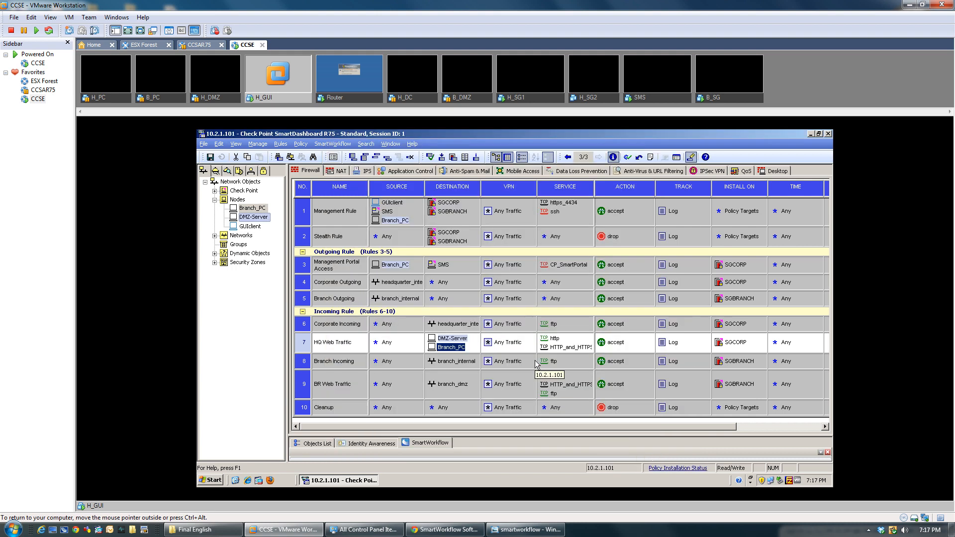
Step: Add SGBRANCH as a second Install On target for rule 7, alongside SGCORP
{"action": "left_click", "coordinate": [477, 388]}
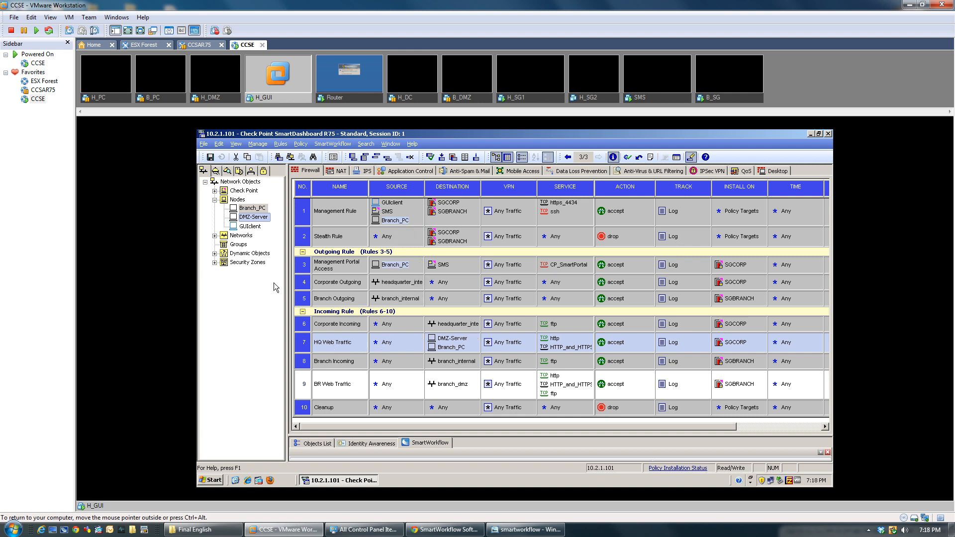
{"action": "left_click", "coordinate": [240, 303]}
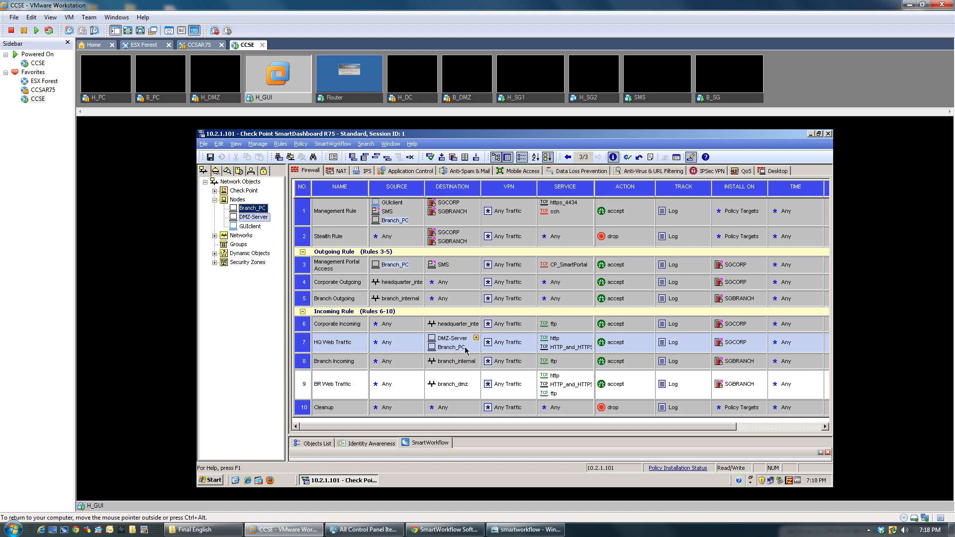
{"action": "right_click", "coordinate": [735, 343]}
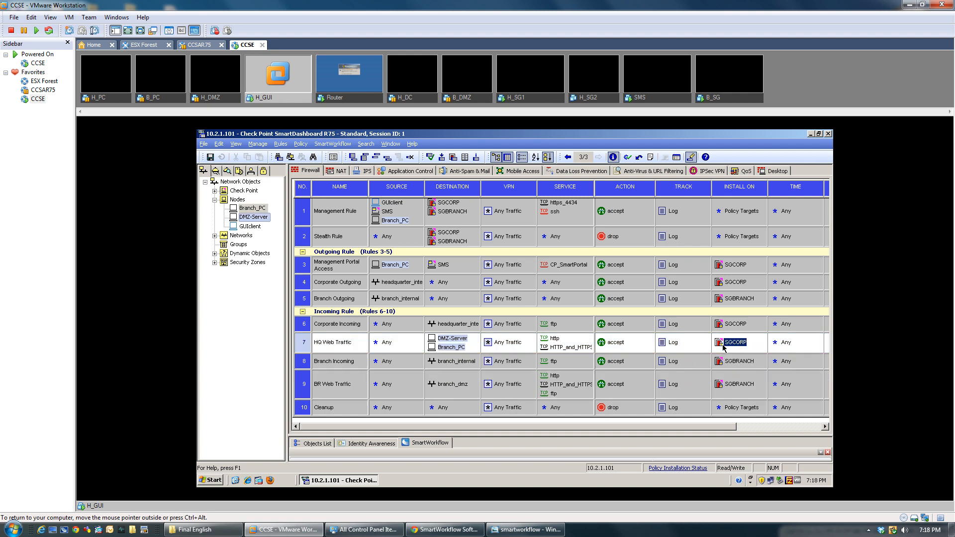
{"action": "left_click", "coordinate": [747, 347]}
{"action": "left_click", "coordinate": [744, 406]}
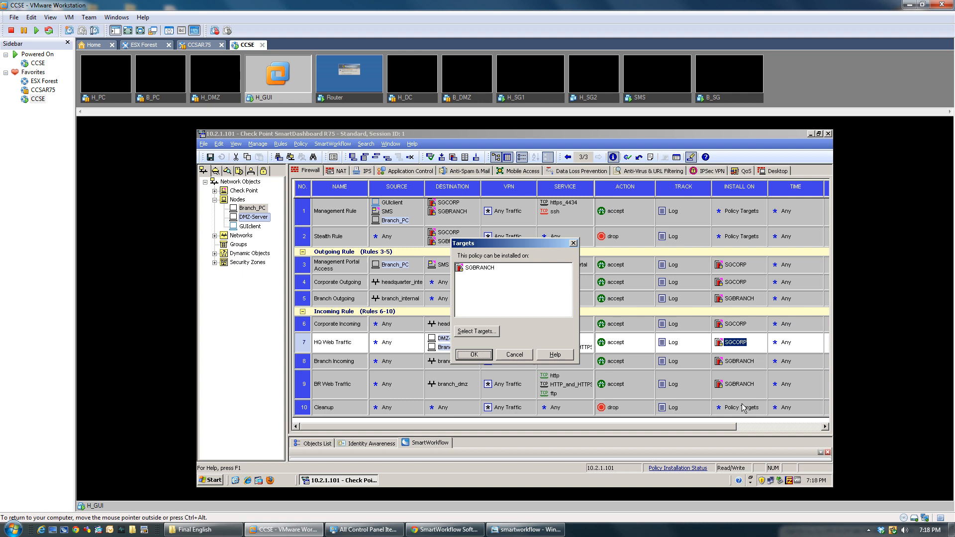
{"action": "double_click", "coordinate": [474, 267]}
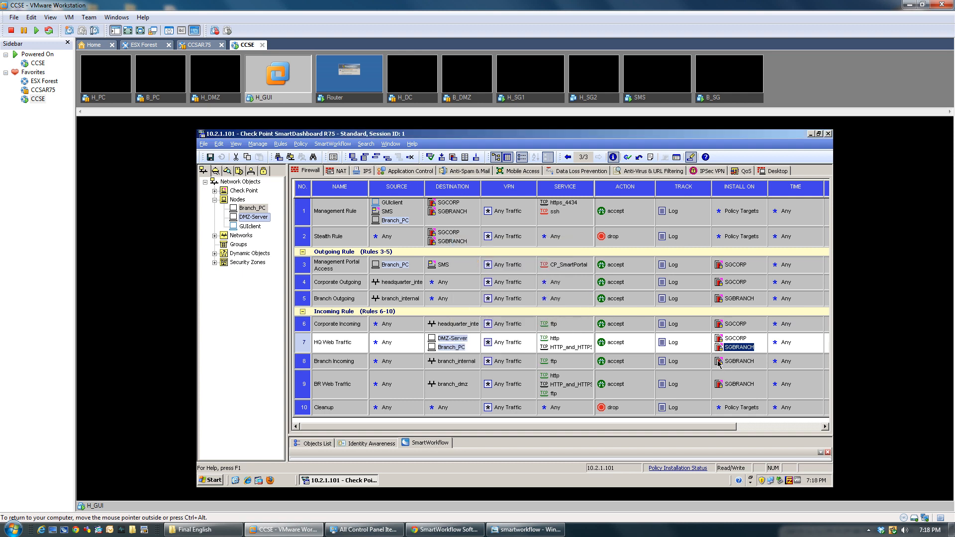
{"action": "left_click", "coordinate": [691, 343]}
Step: Save a session note: 'I have added the branch PC to the Web traffic rule… approve. Thanks'
{"action": "left_click_drag", "start_coordinate": [490, 436], "coordinate": [495, 259]}
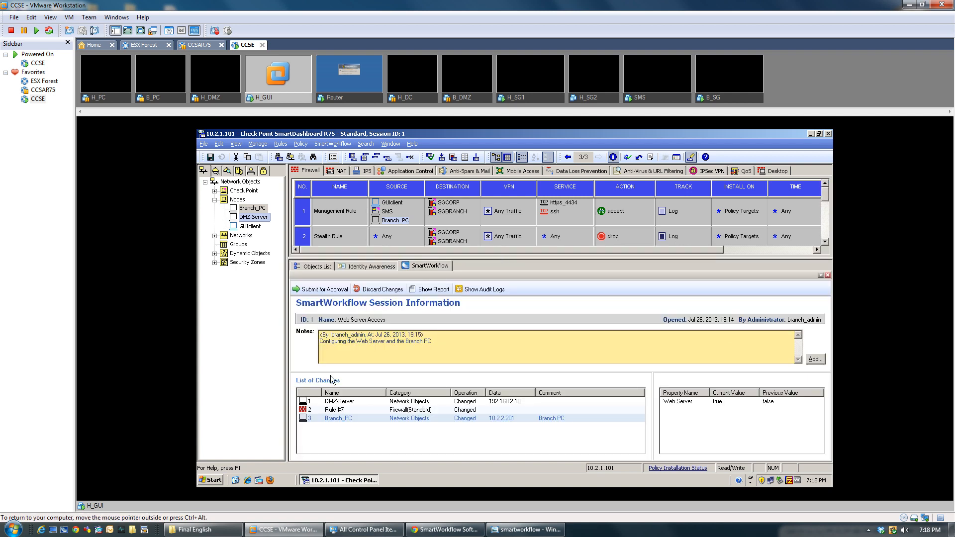
{"action": "left_click", "coordinate": [815, 359]}
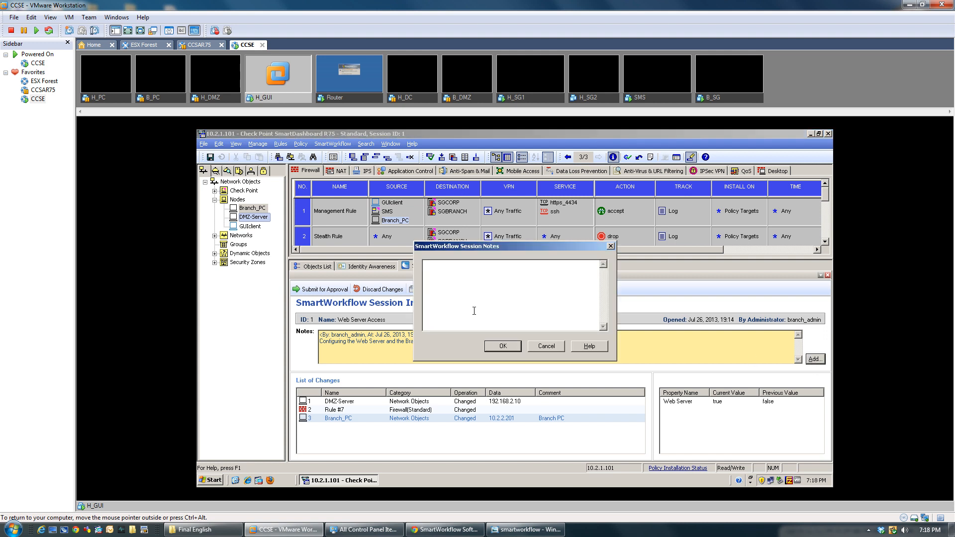
{"action": "type", "text": "I have addedd"}
{"action": "key", "text": "BackSpace"}
{"action": "key", "text": "BackSpace"}
{"action": "type", "text": "d the branch PC to the"}
{"action": "type", "text": " Web Se"}
{"action": "key", "text": "BackSpace"}
{"action": "key", "text": "BackSpace"}
{"action": "key", "text": "BackSpace"}
{"action": "key", "text": "BackSpace"}
{"action": "key", "text": "BackSpace"}
{"action": "type", "text": "traffic rule kindly "}
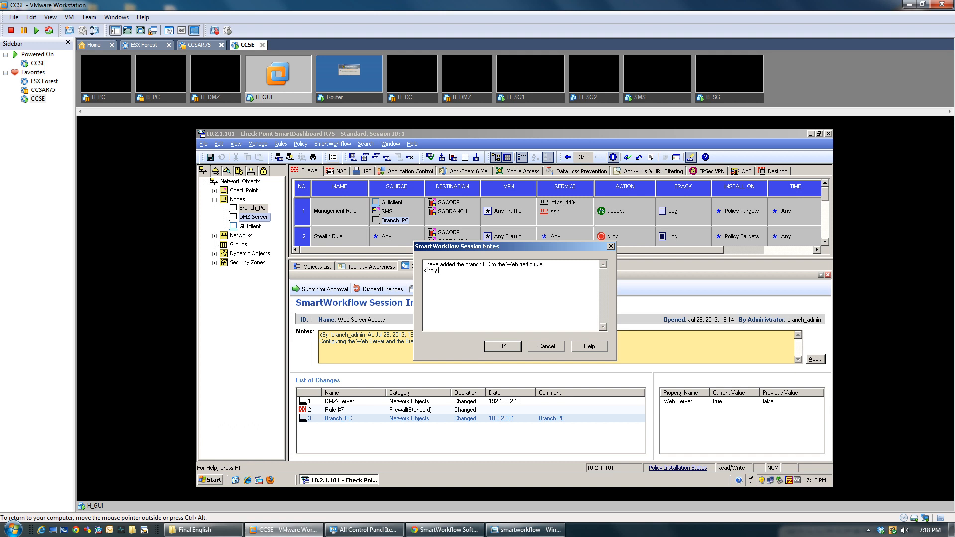
{"action": "type", "text": "go through the"}
{"action": "type", "text": " changes and "}
{"action": "type", "text": "appr"}
{"action": "type", "text": "ove "}
{"action": "type", "text": "Thanks"}
{"action": "left_click", "coordinate": [502, 346]}
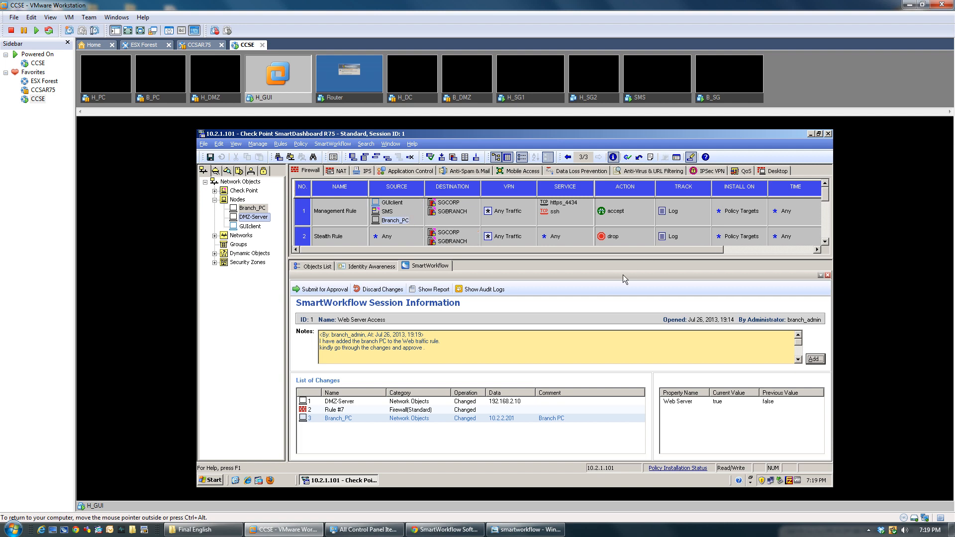
Step: Rearrange the panes, reselect rule 7, and open a new empty Session Notes entry
{"action": "left_click_drag", "start_coordinate": [617, 257], "coordinate": [617, 418]}
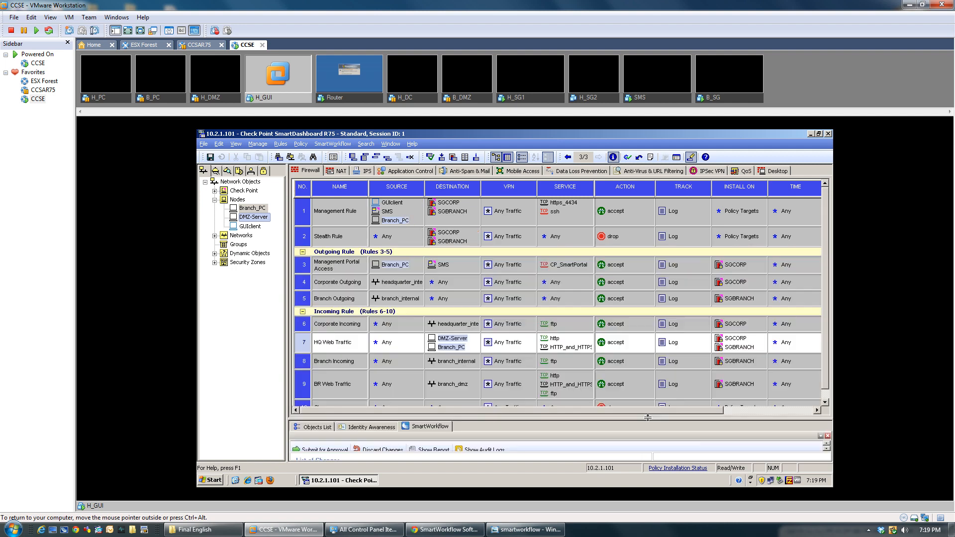
{"action": "left_click", "coordinate": [320, 348]}
{"action": "left_click_drag", "start_coordinate": [502, 418], "coordinate": [500, 283]}
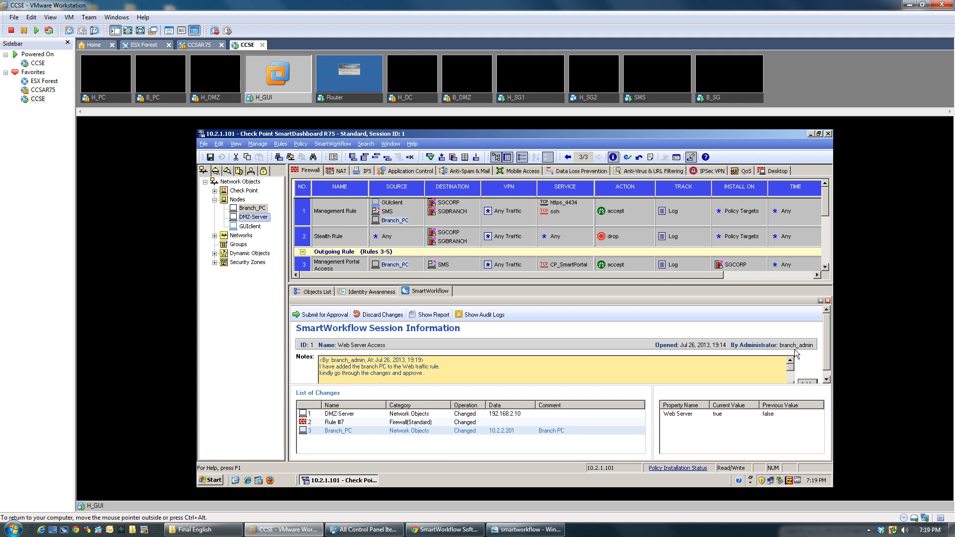
{"action": "scroll", "coordinate": [828, 332], "scroll_direction": "down", "scroll_amount": 1}
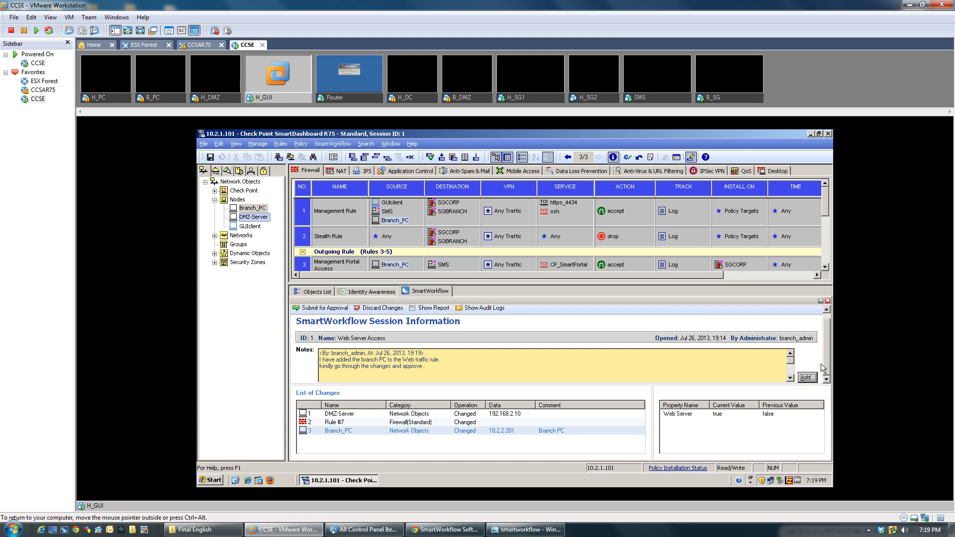
{"action": "left_click", "coordinate": [807, 378]}
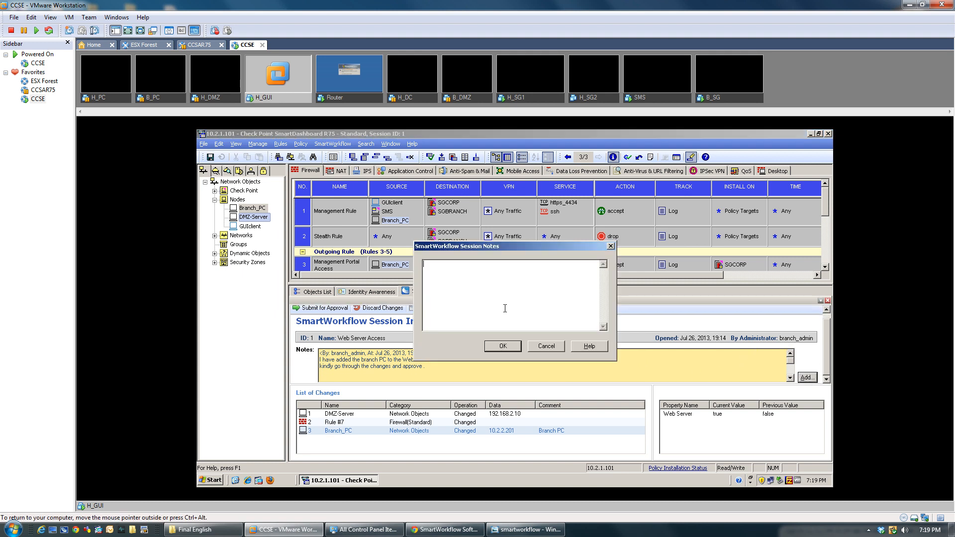
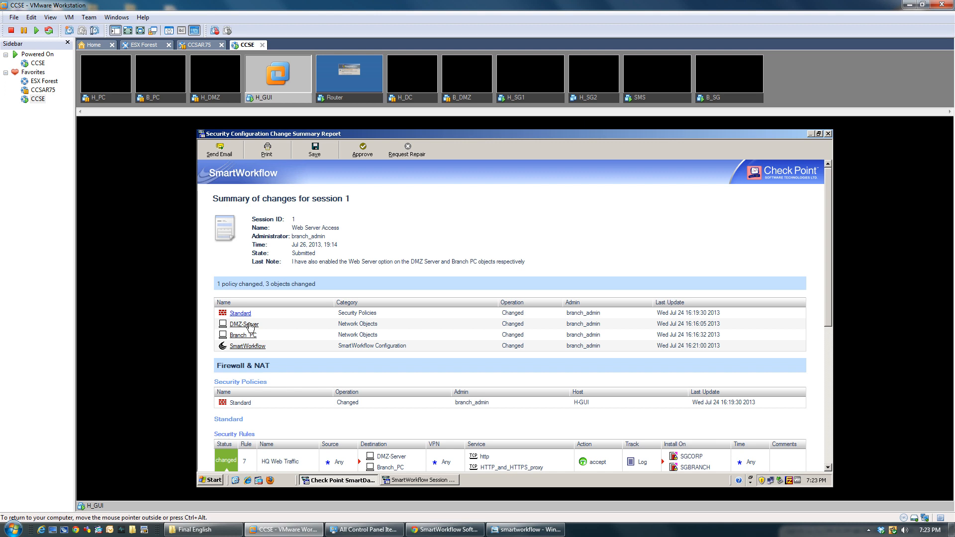
{"action": "left_click", "coordinate": [250, 326]}
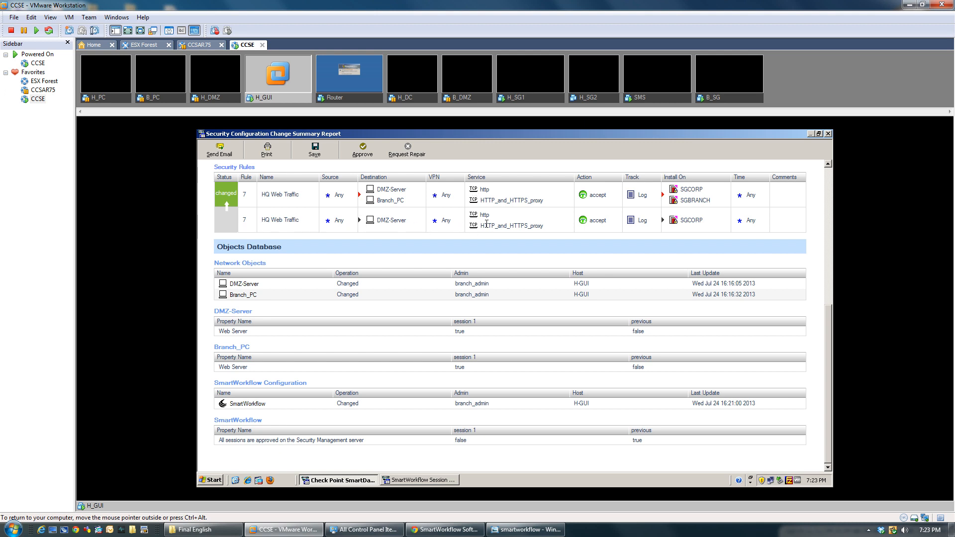
{"action": "left_click_drag", "start_coordinate": [217, 321], "coordinate": [265, 332]}
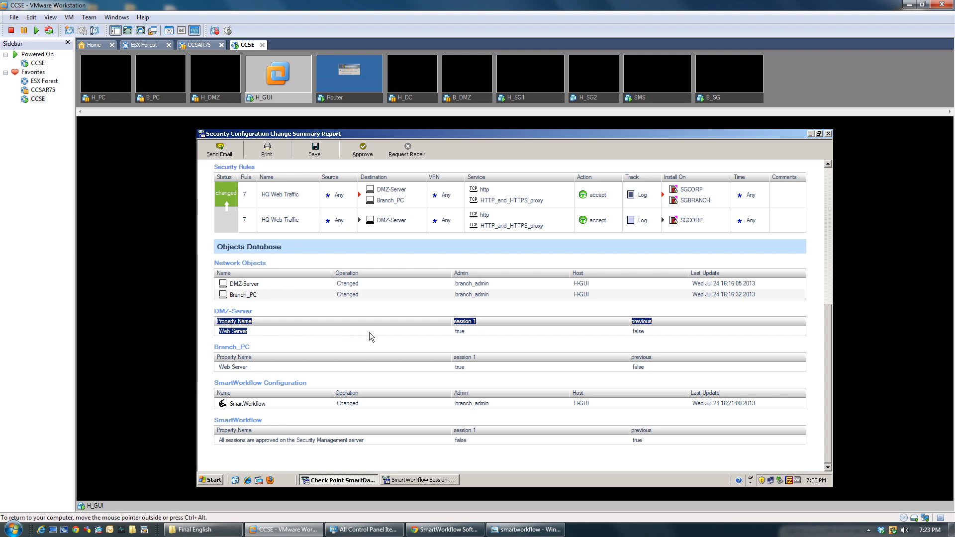
{"action": "left_click", "coordinate": [646, 333]}
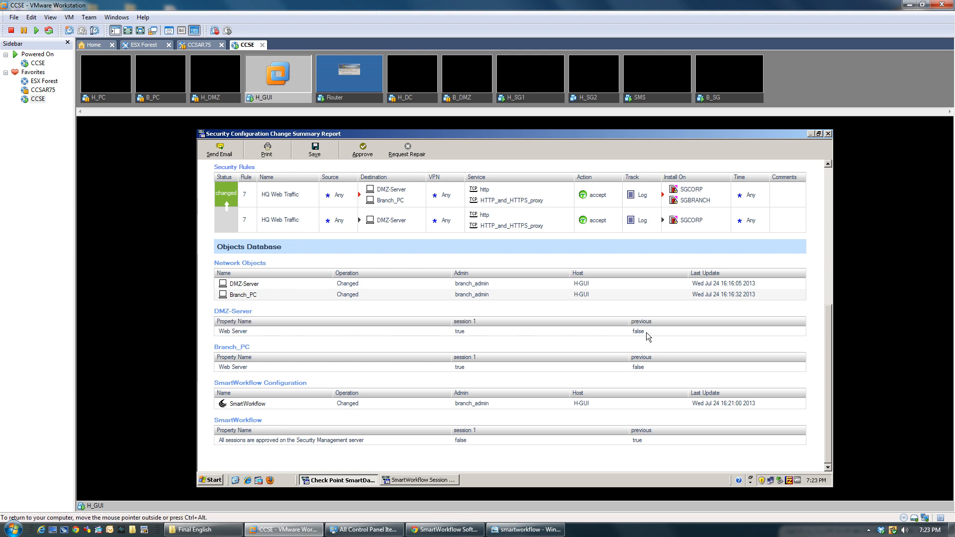
{"action": "double_click", "coordinate": [644, 333]}
{"action": "double_click", "coordinate": [458, 367]}
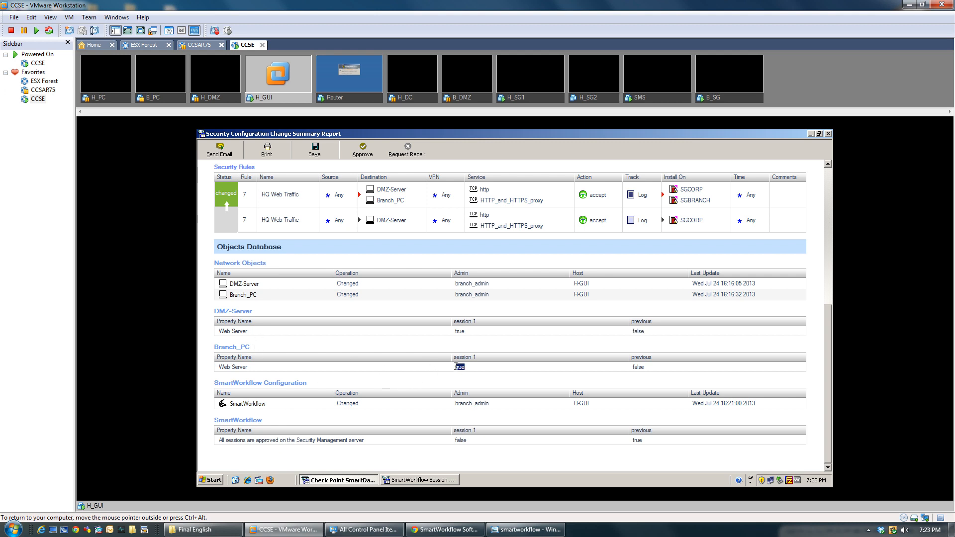
{"action": "double_click", "coordinate": [638, 367]}
{"action": "double_click", "coordinate": [461, 440]}
{"action": "scroll", "coordinate": [602, 428], "scroll_direction": "up", "scroll_amount": 5}
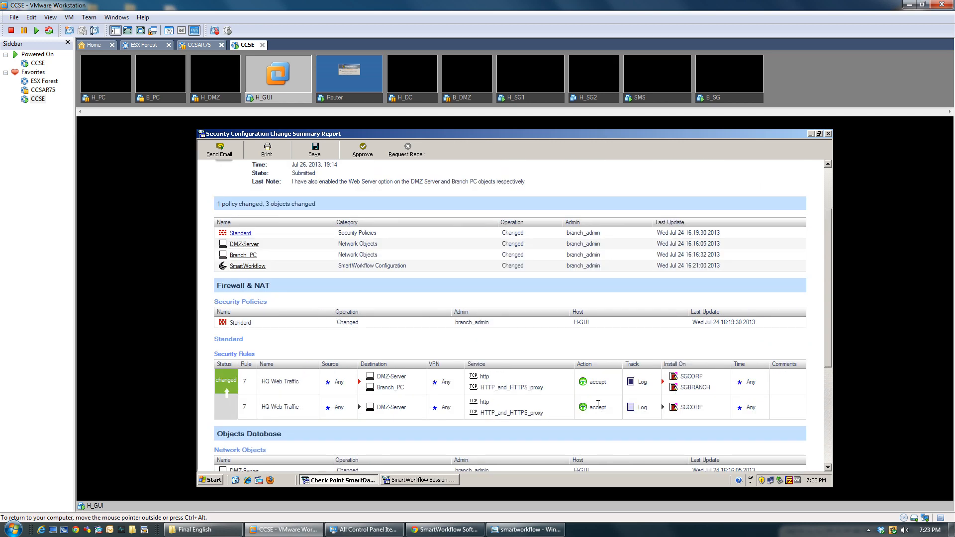
{"action": "scroll", "coordinate": [598, 404], "scroll_direction": "up", "scroll_amount": 2}
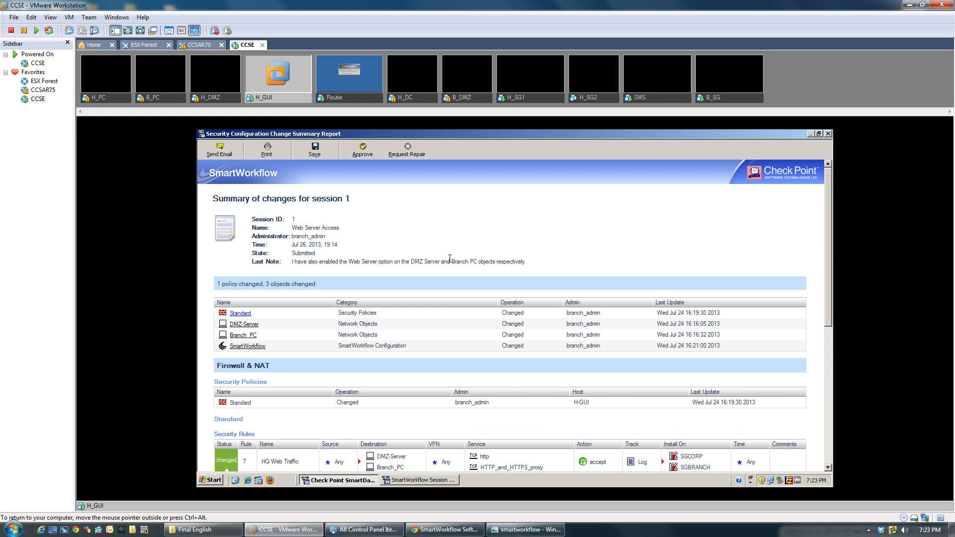
{"action": "scroll", "coordinate": [438, 258], "scroll_direction": "down", "scroll_amount": 1}
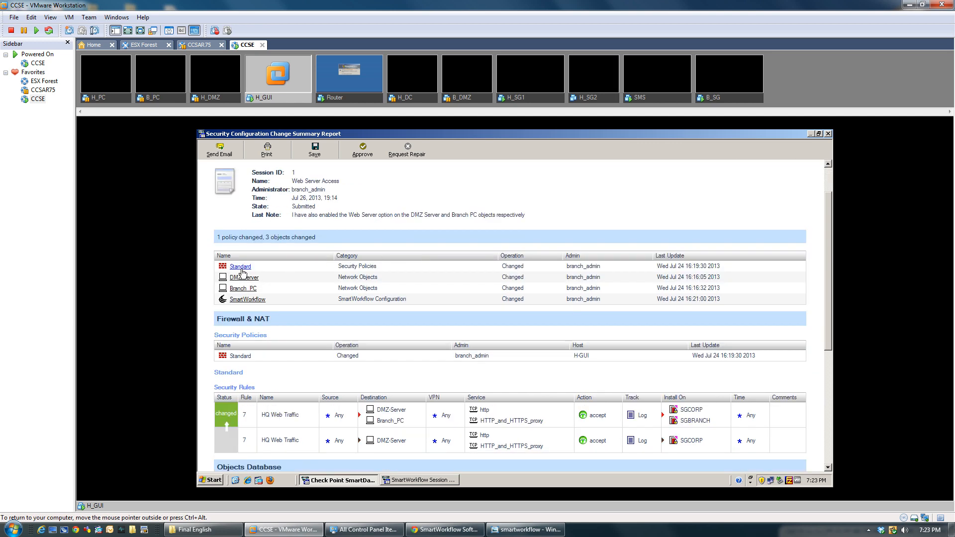
{"action": "scroll", "coordinate": [249, 279], "scroll_direction": "down", "scroll_amount": 1}
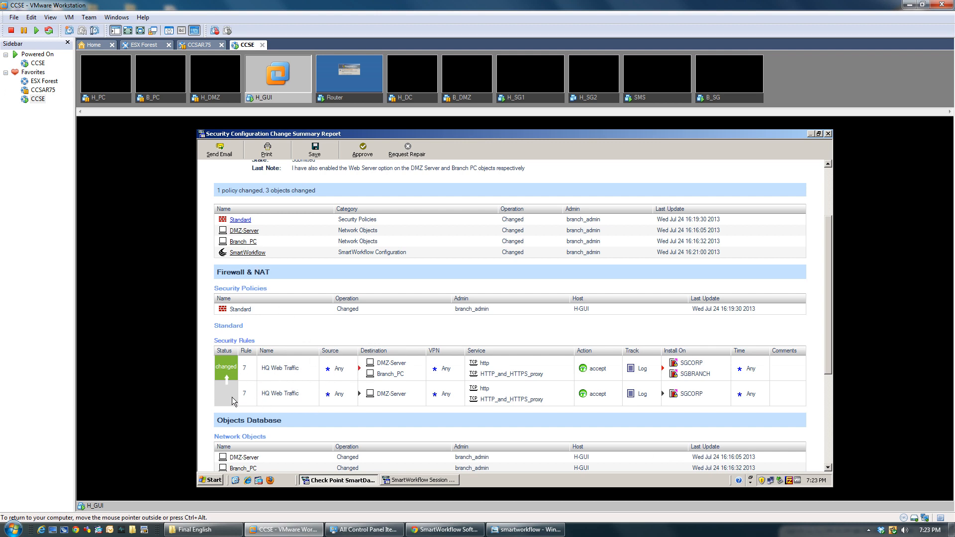
{"action": "left_click_drag", "start_coordinate": [234, 401], "coordinate": [657, 405]}
{"action": "left_click", "coordinate": [663, 407]}
{"action": "left_click_drag", "start_coordinate": [744, 394], "coordinate": [356, 372]}
{"action": "left_click", "coordinate": [386, 376]}
{"action": "left_click_drag", "start_coordinate": [711, 373], "coordinate": [673, 374]}
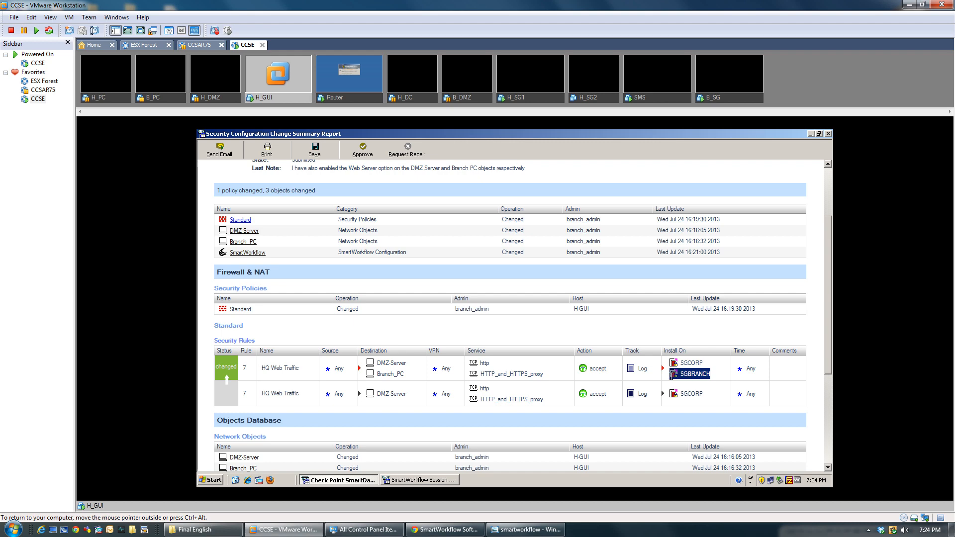
{"action": "scroll", "coordinate": [629, 375], "scroll_direction": "down", "scroll_amount": 10}
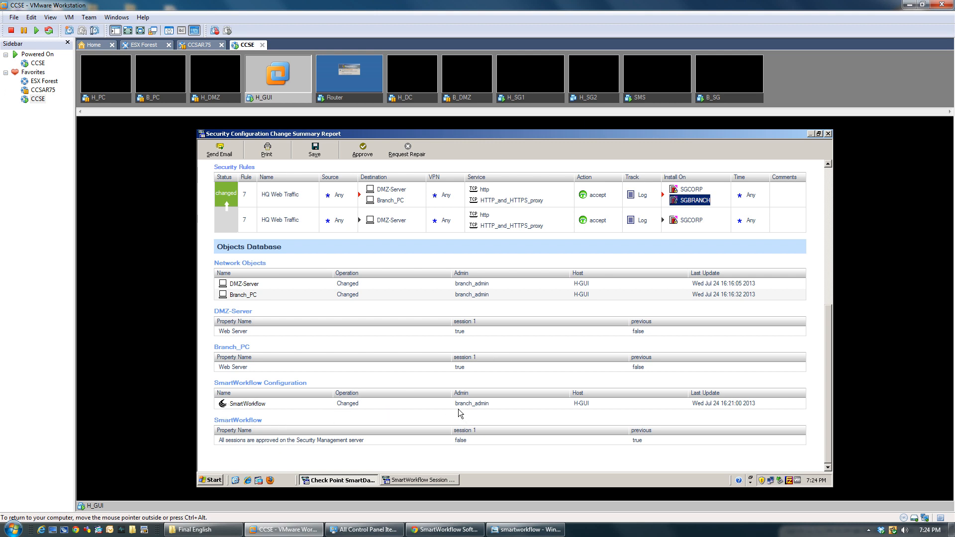
{"action": "double_click", "coordinate": [479, 404]}
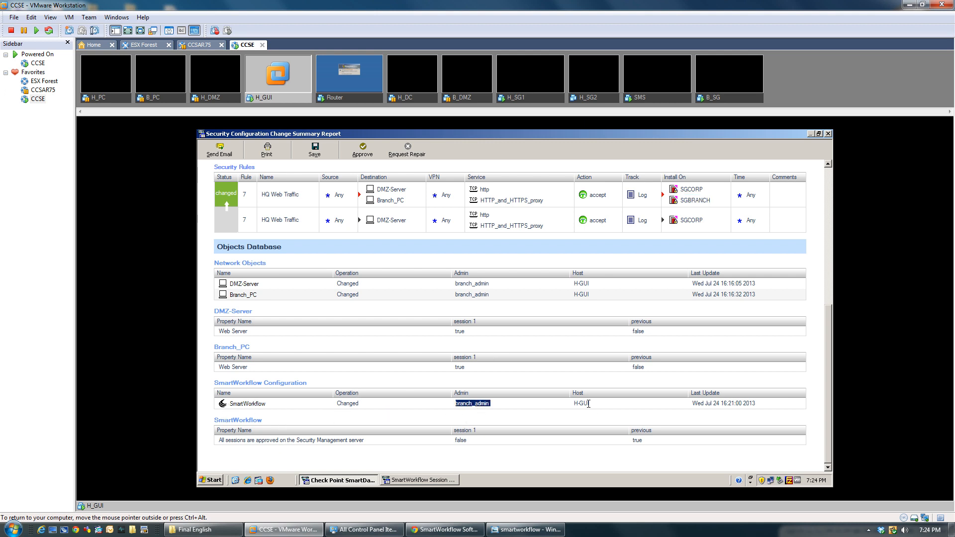
{"action": "scroll", "coordinate": [496, 329], "scroll_direction": "up", "scroll_amount": 5}
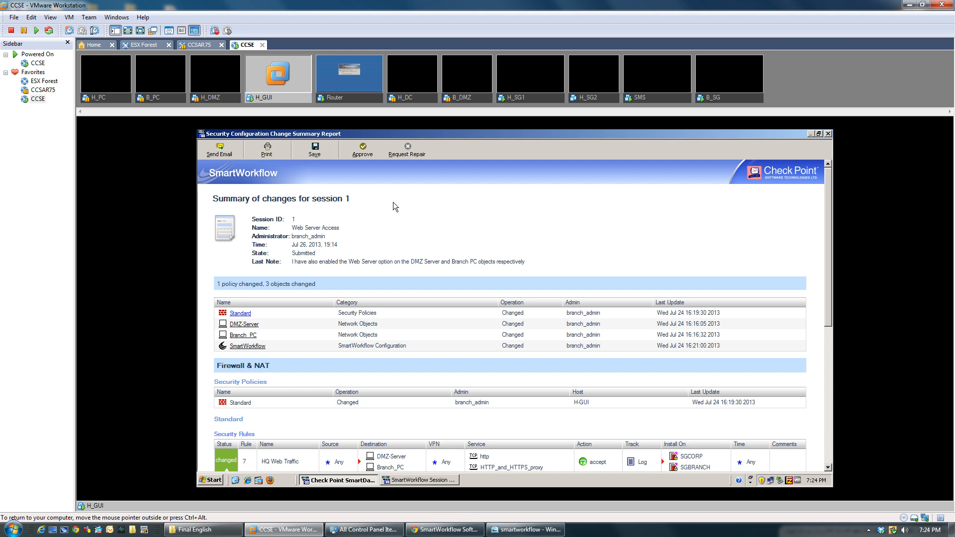
Step: Request repair of session 1 with a note asking the admin to add FTP in the services section
{"action": "left_click", "coordinate": [397, 154]}
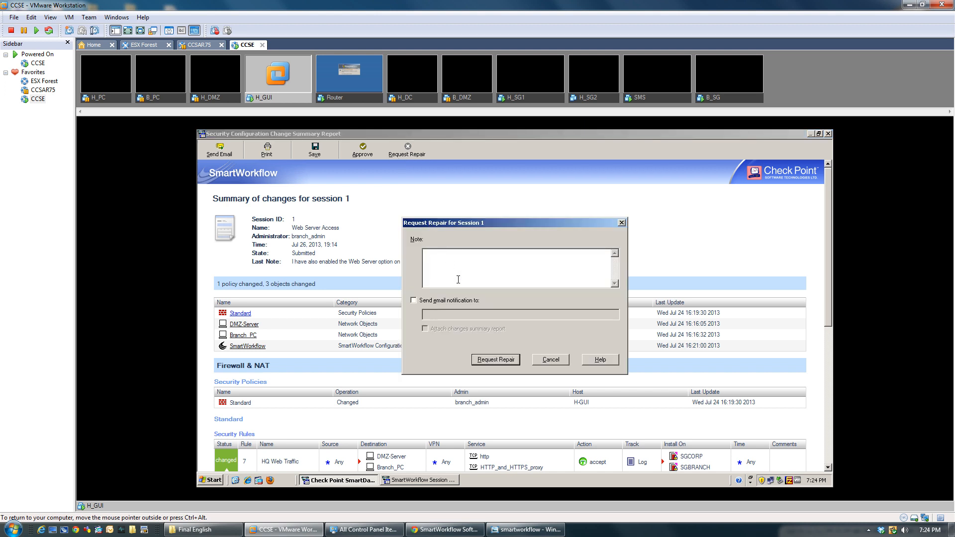
{"action": "type", "text": "You have made another goofupo"}
{"action": "type", "text": ". it will definitely hit your KRAs.. buckle "}
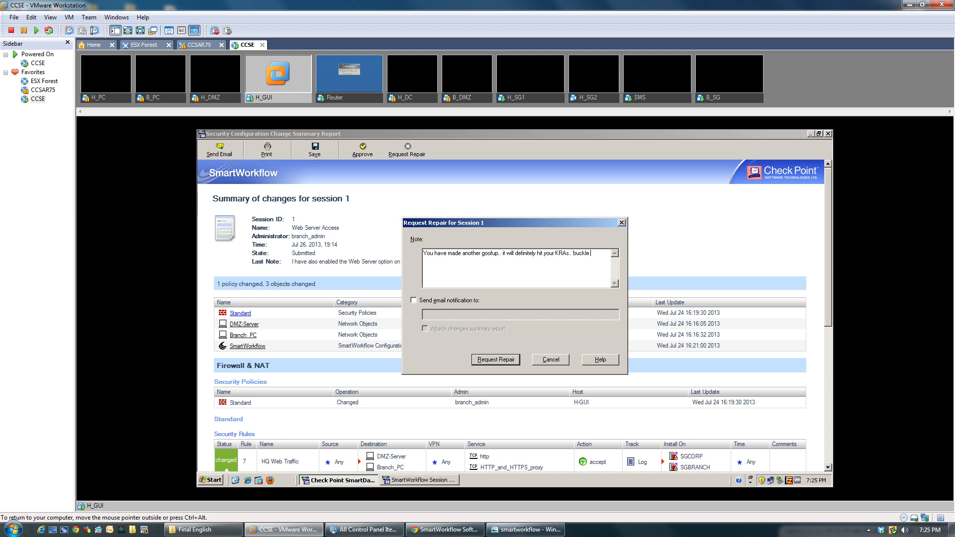
{"action": "type", "text": "up and add FTP in the setrv"}
{"action": "key", "text": "BackSpace"}
{"action": "key", "text": "BackSpace"}
{"action": "key", "text": "BackSpace"}
{"action": "type", "text": "rvices section.. grrr"}
{"action": "left_click_drag", "start_coordinate": [514, 260], "coordinate": [389, 238]}
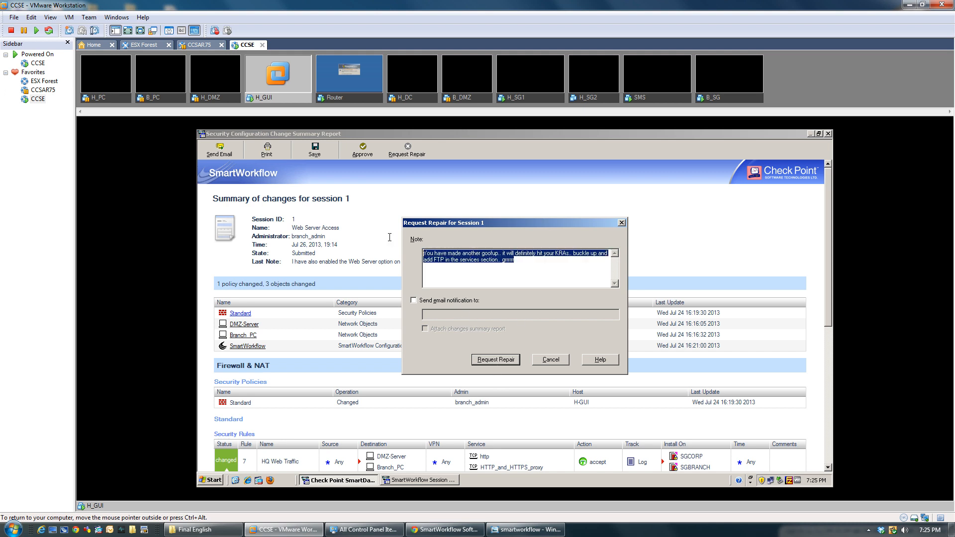
{"action": "left_click", "coordinate": [498, 364]}
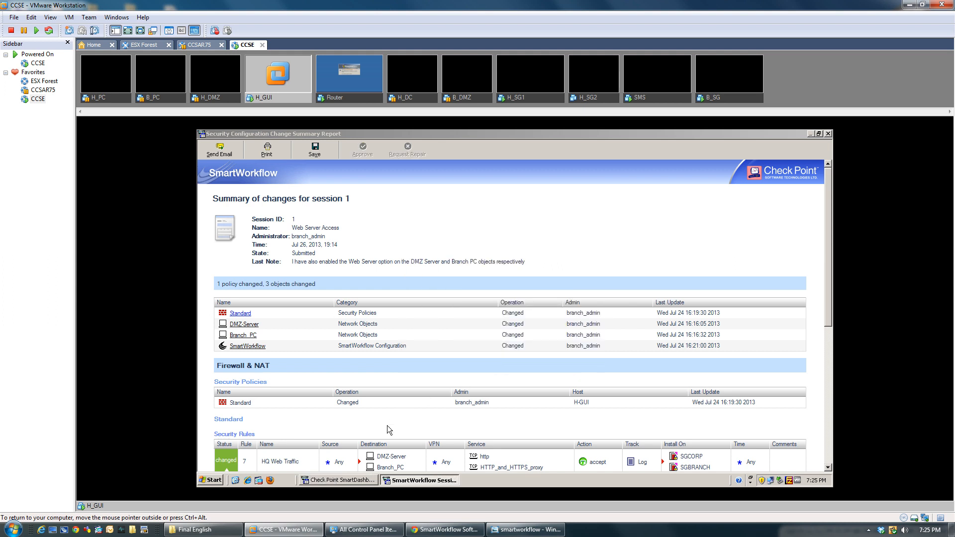
Step: Close the change summary report, save the session changes, and exit SmartDashboard, confirming with Yes
{"action": "left_click", "coordinate": [829, 136]}
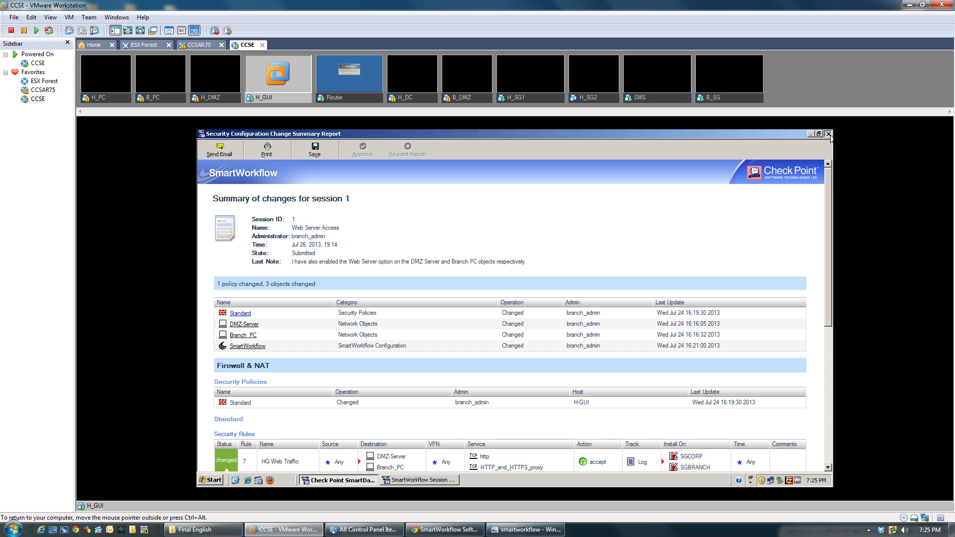
{"action": "left_click", "coordinate": [829, 133]}
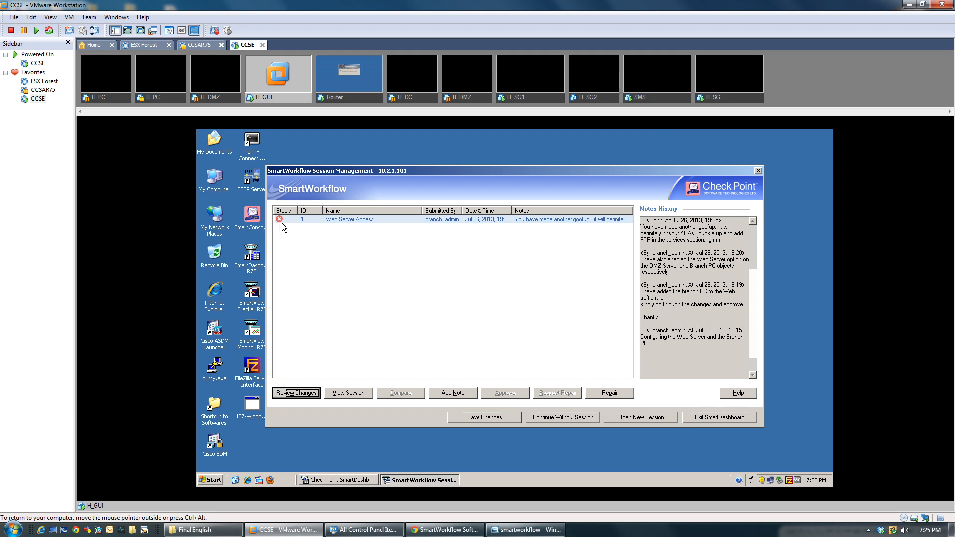
{"action": "mouse_move", "coordinate": [279, 221]}
{"action": "left_click", "coordinate": [704, 420]}
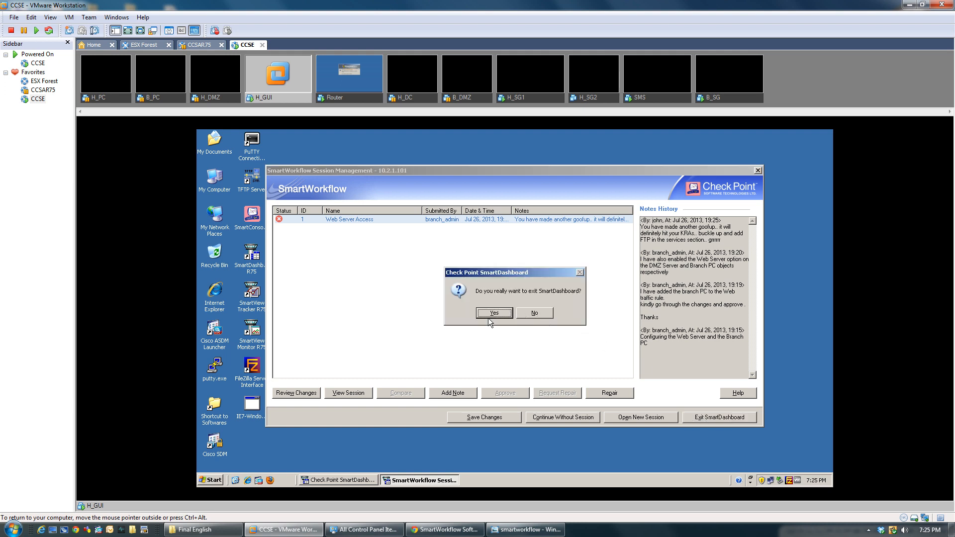
{"action": "left_click", "coordinate": [534, 313]}
{"action": "left_click", "coordinate": [492, 419]}
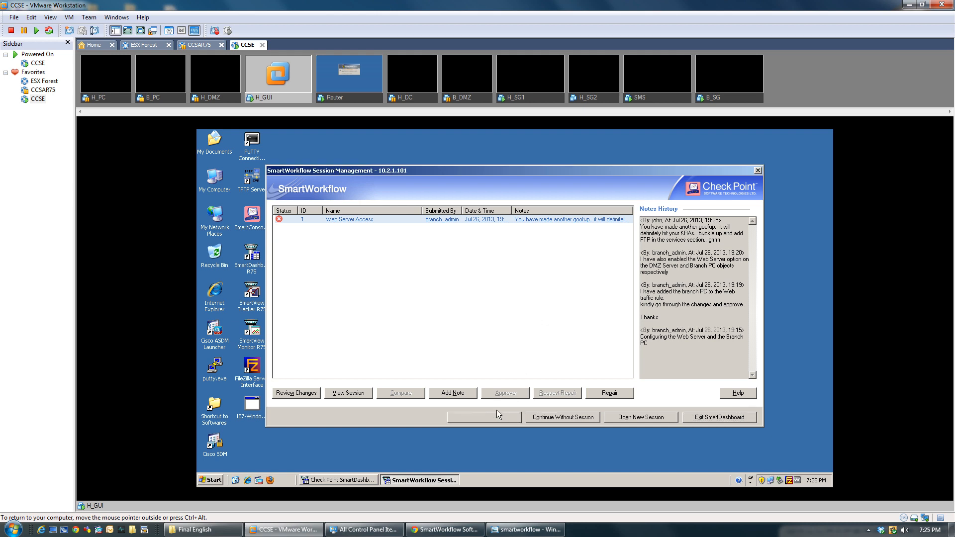
{"action": "left_click", "coordinate": [713, 418]}
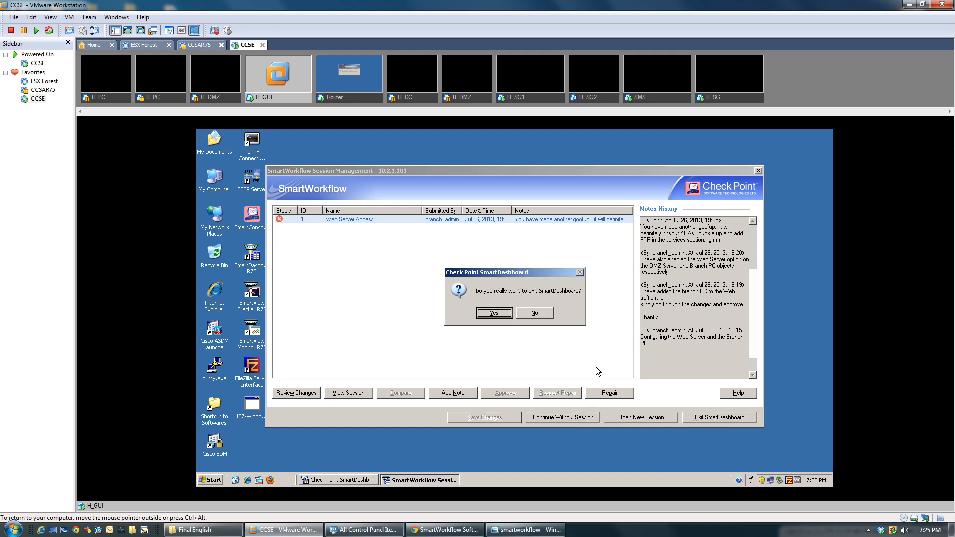
{"action": "left_click", "coordinate": [497, 313]}
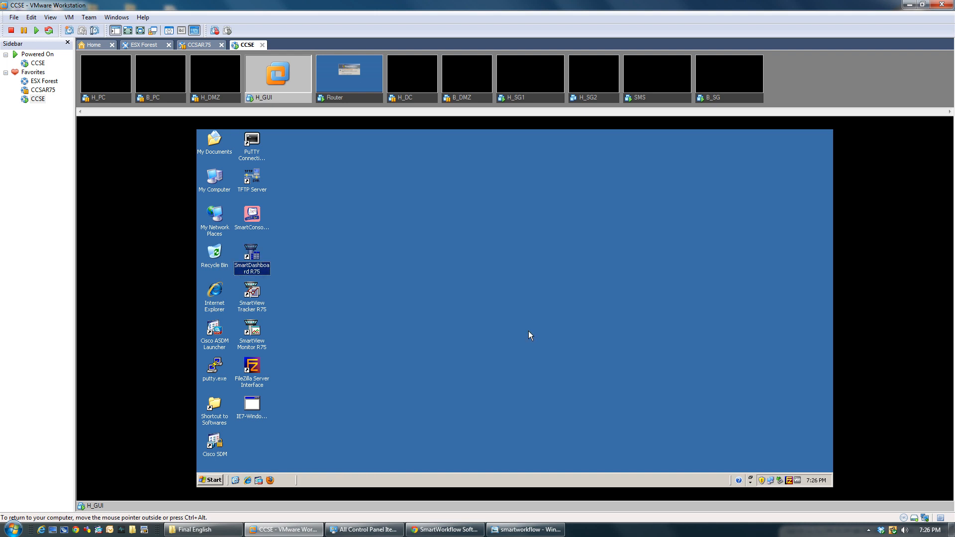
Step: Relaunch SmartDashboard R75 and log in with the branch administrator's credentials
{"action": "double_click", "coordinate": [263, 271]}
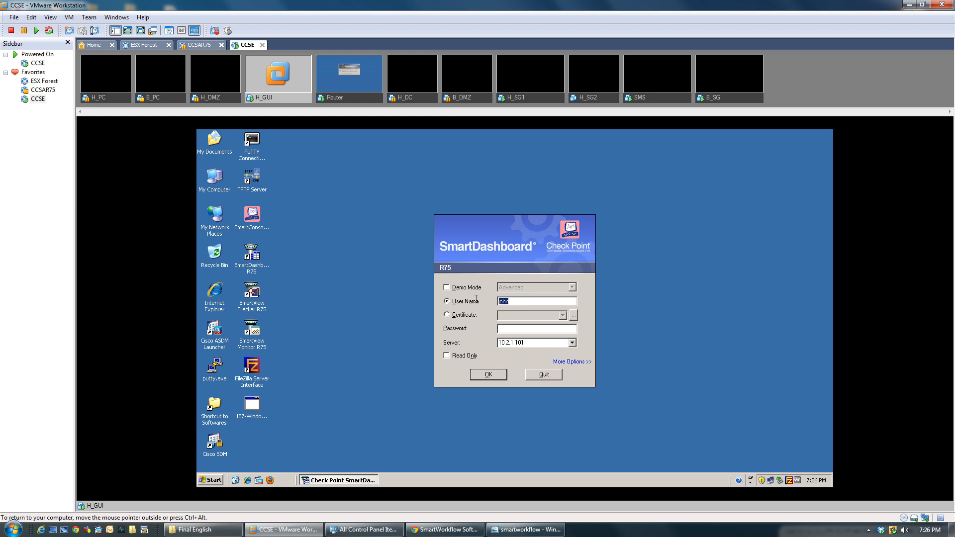
{"action": "type", "text": "branch_admin*******"}
{"action": "key", "text": "BackSpace"}
{"action": "key", "text": "BackSpace"}
{"action": "key", "text": "BackSpace"}
{"action": "key", "text": "BackSpace"}
{"action": "key", "text": "BackSpace"}
{"action": "key", "text": "BackSpace"}
{"action": "key", "text": "BackSpace"}
{"action": "type", "text": "*********"}
{"action": "key", "text": "Return"}
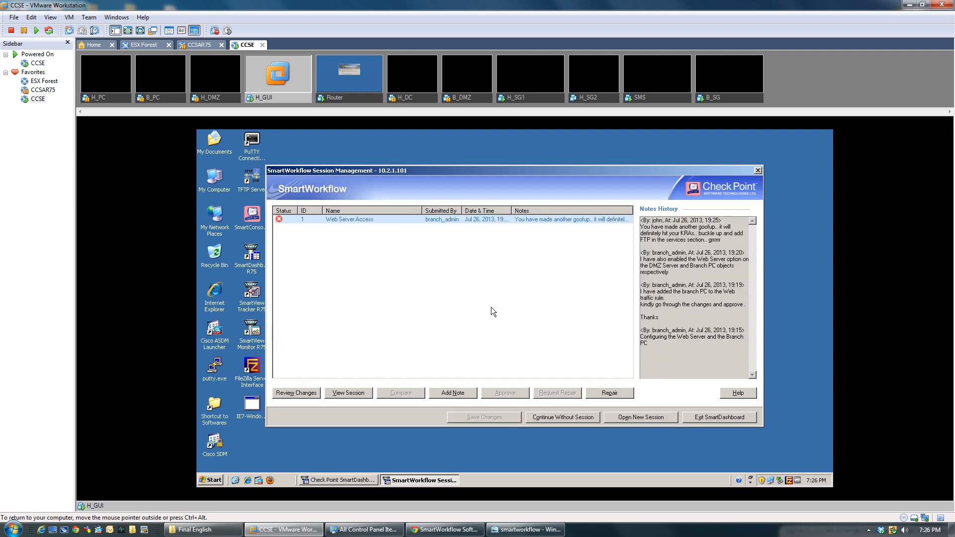
Step: Review the Web Server Access session's change report with its FTP repair note, then close it
{"action": "left_click", "coordinate": [291, 219]}
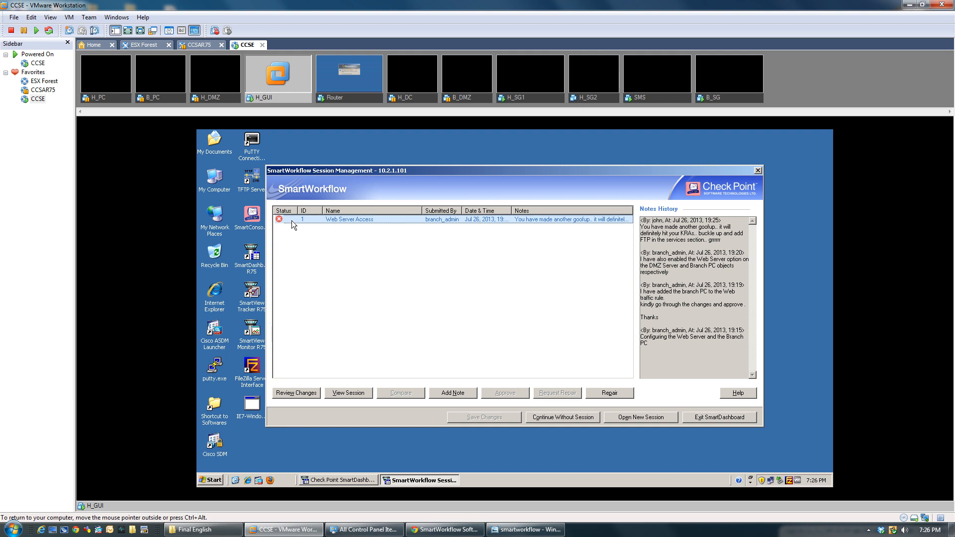
{"action": "left_click", "coordinate": [303, 395]}
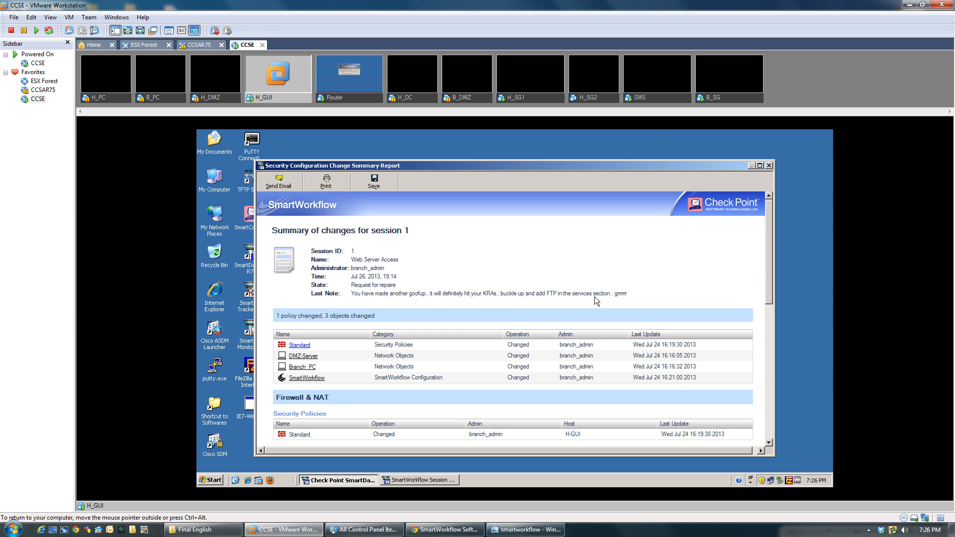
{"action": "mouse_move", "coordinate": [769, 280]}
{"action": "left_mouse_down"}
{"action": "mouse_move", "coordinate": [779, 434]}
{"action": "mouse_move", "coordinate": [775, 267]}
{"action": "left_mouse_up"}
{"action": "left_click", "coordinate": [768, 166]}
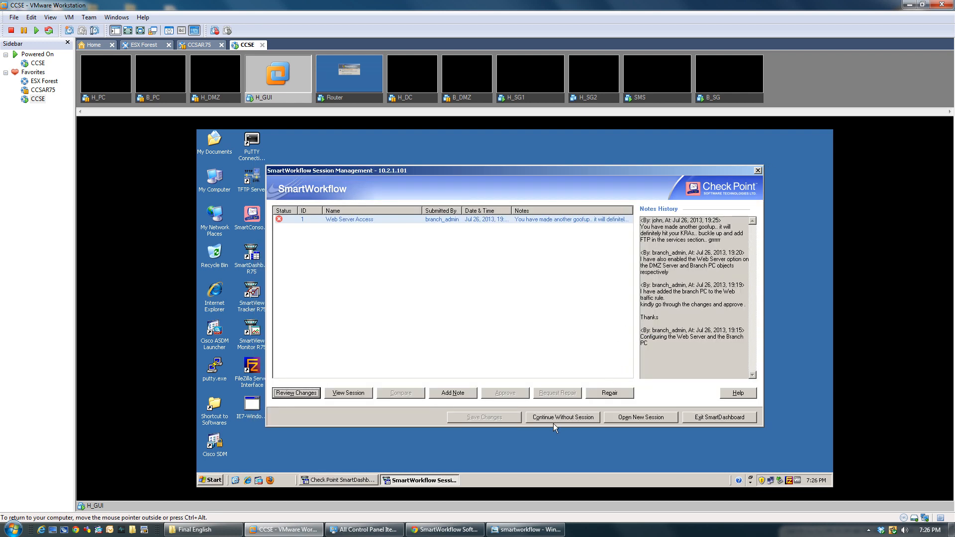
Step: Start a repair of session 1, opening the Standard rule base as Session ID 2
{"action": "left_click", "coordinate": [610, 394]}
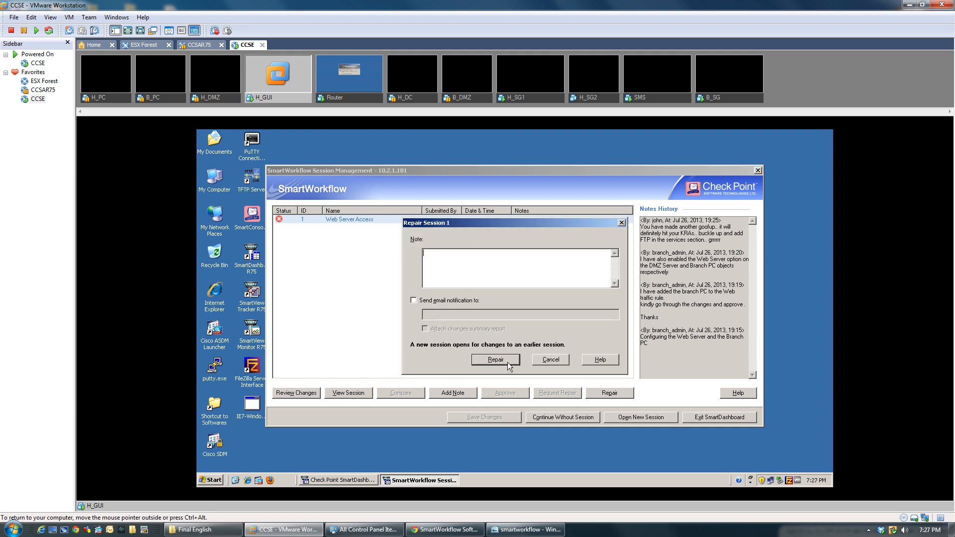
{"action": "left_click", "coordinate": [508, 366]}
{"action": "left_click", "coordinate": [496, 261]}
{"action": "left_click", "coordinate": [485, 360]}
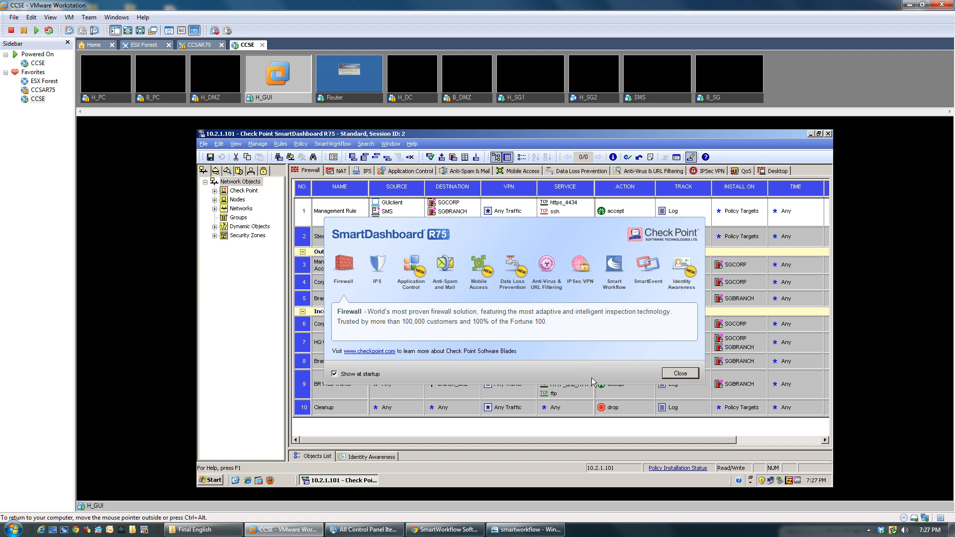
Step: Show the SmartWorkflow session information pane below the rules and enlarge it
{"action": "left_click", "coordinate": [680, 373]}
{"action": "left_click", "coordinate": [332, 144]}
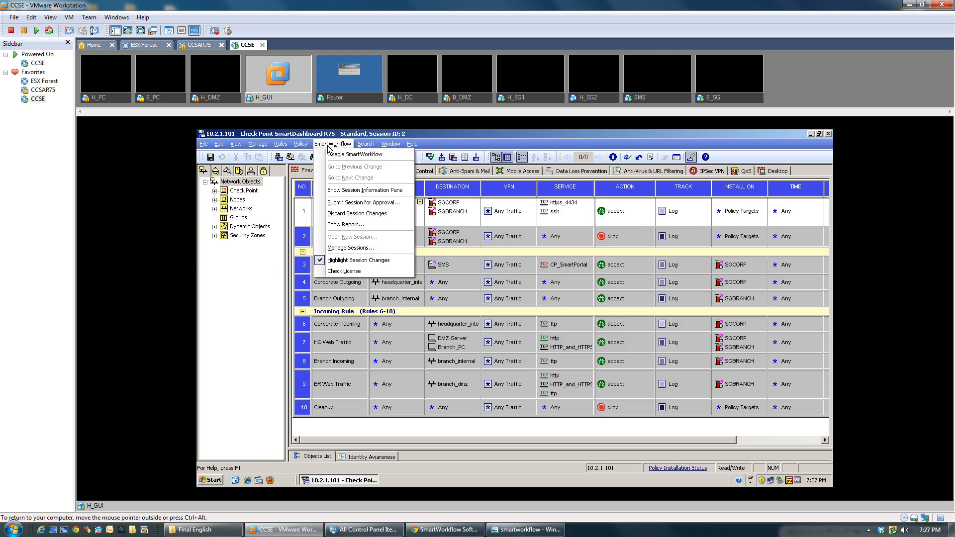
{"action": "left_click", "coordinate": [333, 191]}
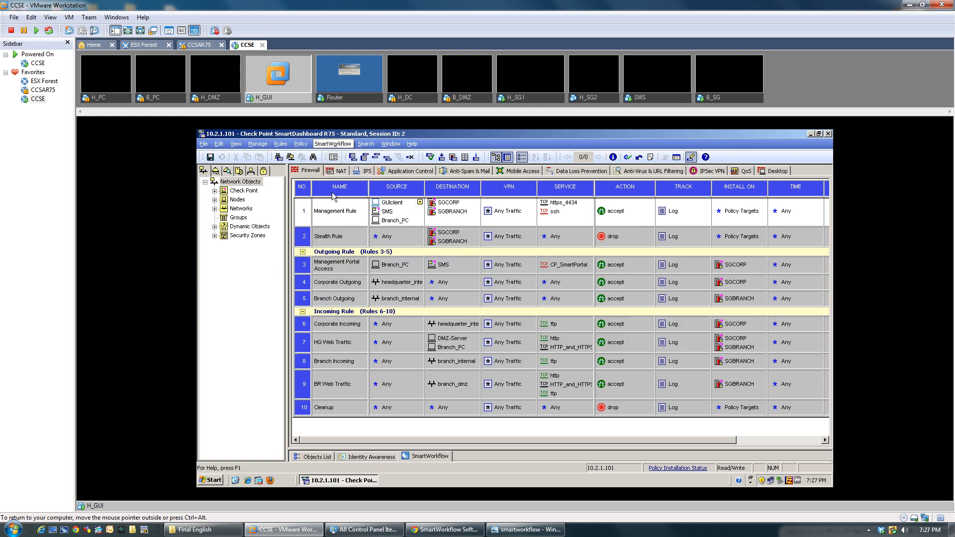
{"action": "left_click_drag", "start_coordinate": [478, 449], "coordinate": [466, 298]}
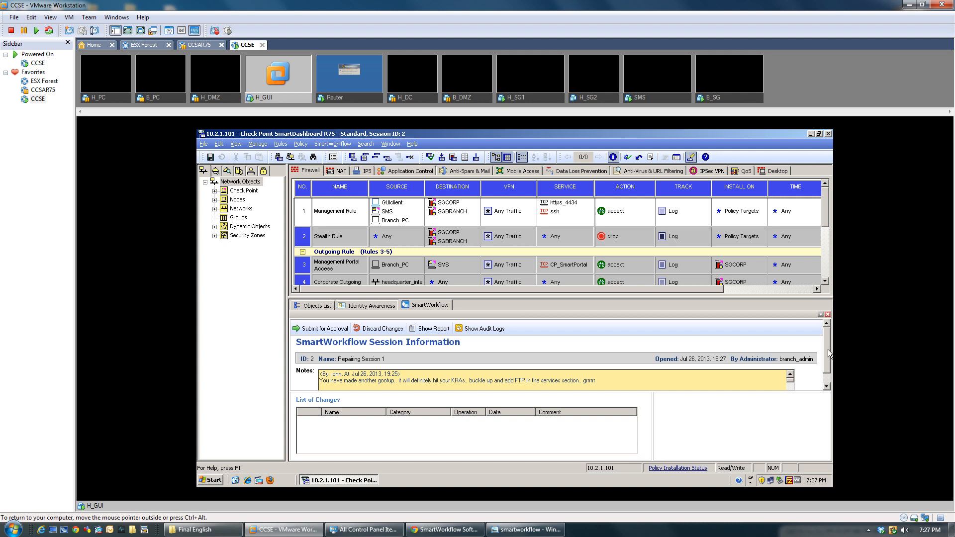
{"action": "left_click_drag", "start_coordinate": [827, 353], "coordinate": [830, 366]}
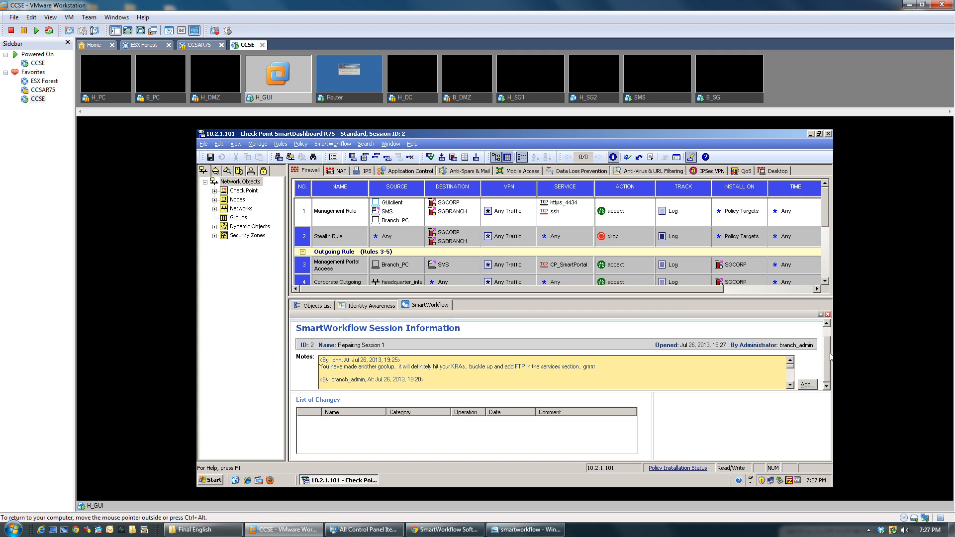
{"action": "left_click_drag", "start_coordinate": [830, 353], "coordinate": [822, 295]}
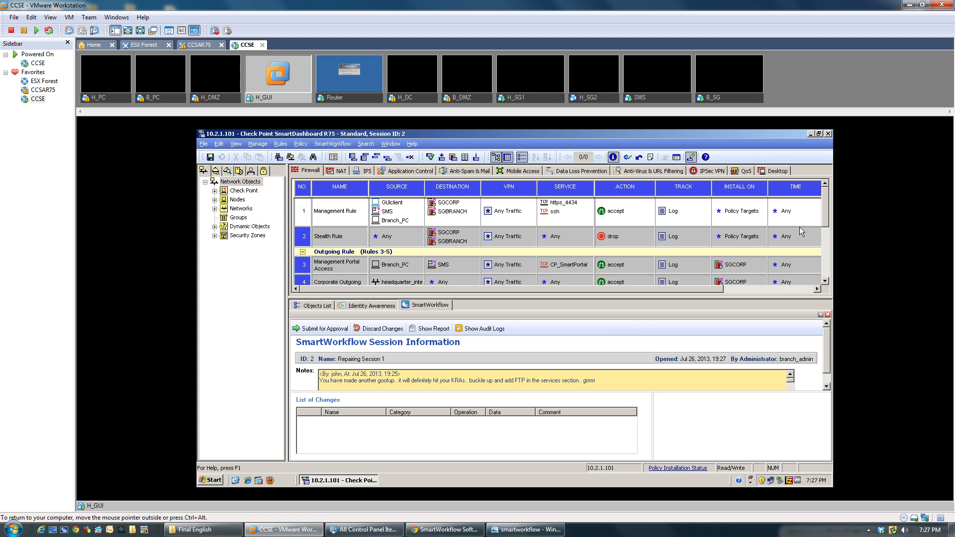
{"action": "left_click_drag", "start_coordinate": [825, 217], "coordinate": [827, 246]}
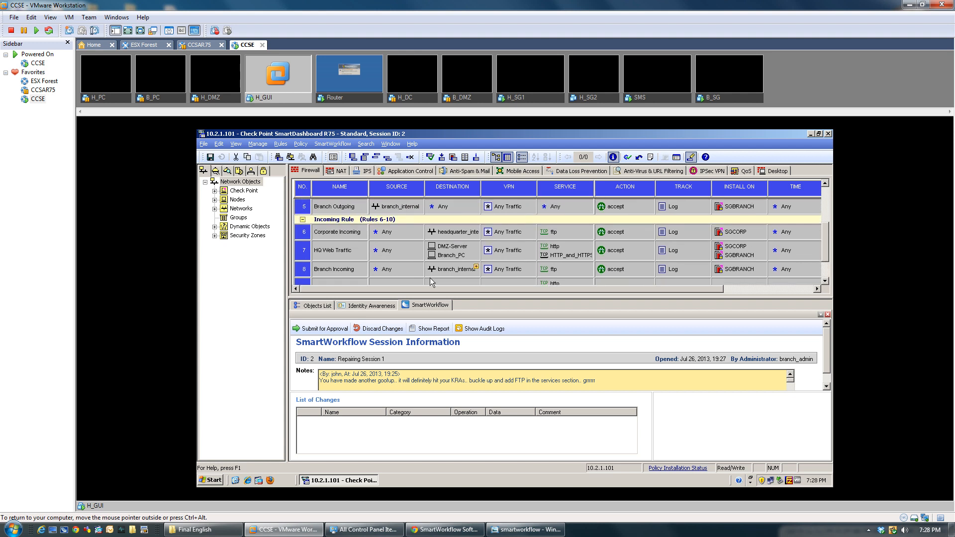
Step: Copy the ftp service from rule 8 into rule 7's Service cell and save the policy
{"action": "left_click", "coordinate": [572, 245]}
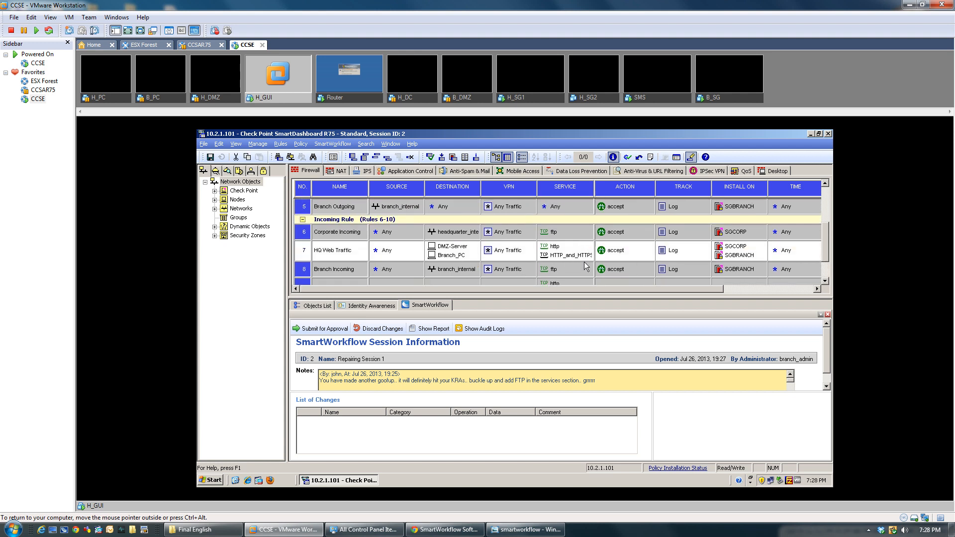
{"action": "left_click_drag", "start_coordinate": [553, 270], "coordinate": [568, 244]}
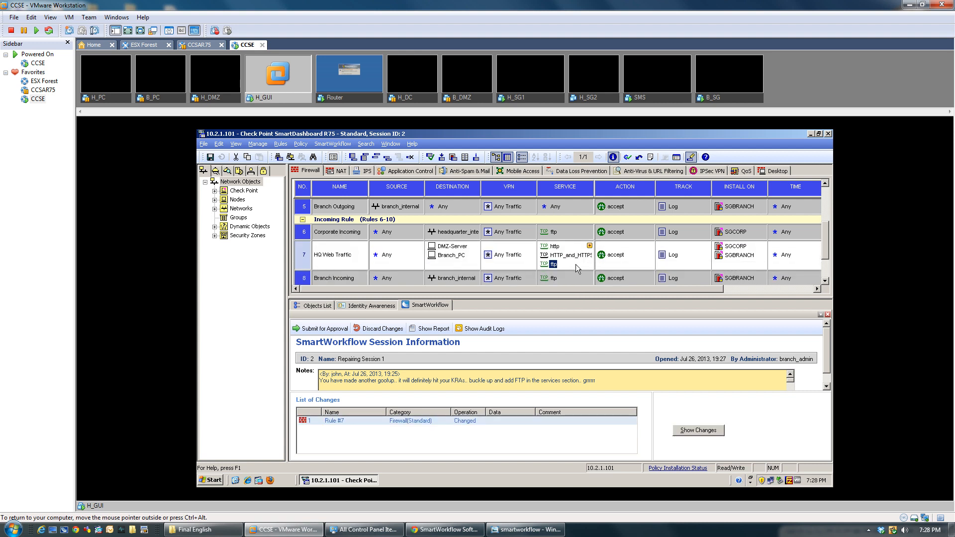
{"action": "left_click", "coordinate": [211, 158]}
{"action": "left_click_drag", "start_coordinate": [829, 363], "coordinate": [828, 378]}
Step: Write a session note: 'Hi, I have now added the FTP service to rule #7, kindly review the changes and approve. Thanks'
{"action": "left_click", "coordinate": [807, 385]}
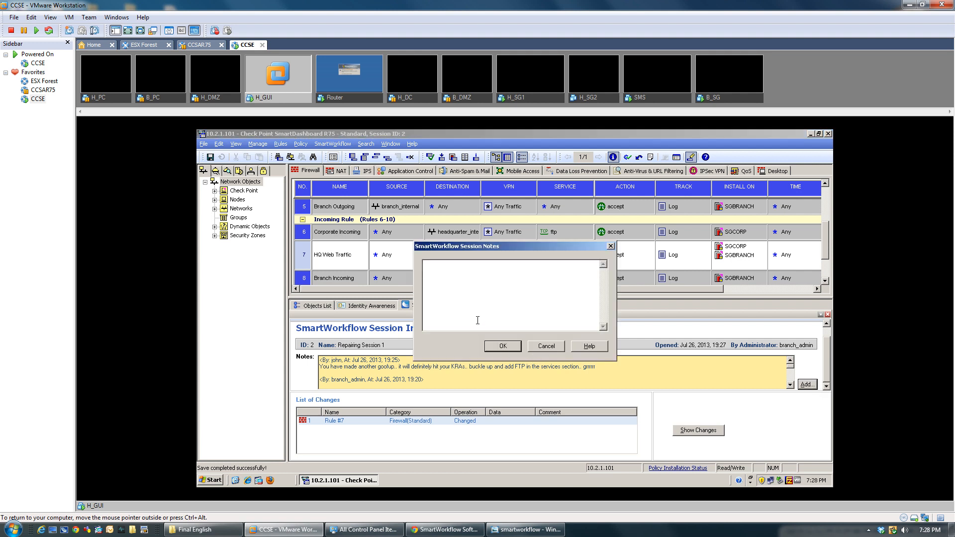
{"action": "type", "text": "Hi,"}
{"action": "key", "text": "Return"}
{"action": "type", "text": "i have now added the FTP service to the riu"}
{"action": "type", "text": "#"}
{"action": "key", "text": "BackSpace"}
{"action": "type", "text": "7  kind"}
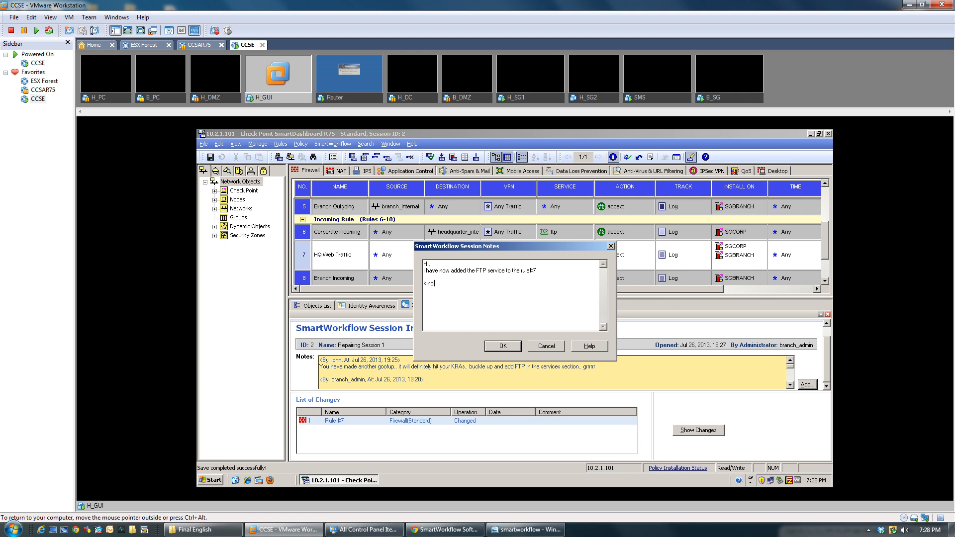
{"action": "type", "text": "ly review the changes and approve it"}
{"action": "key", "text": "Return"}
{"action": "type", "text": "Thanks"}
{"action": "key", "text": "BackSpace"}
Step: Save the FTP note so it heads the session's notes
{"action": "left_click", "coordinate": [504, 348]}
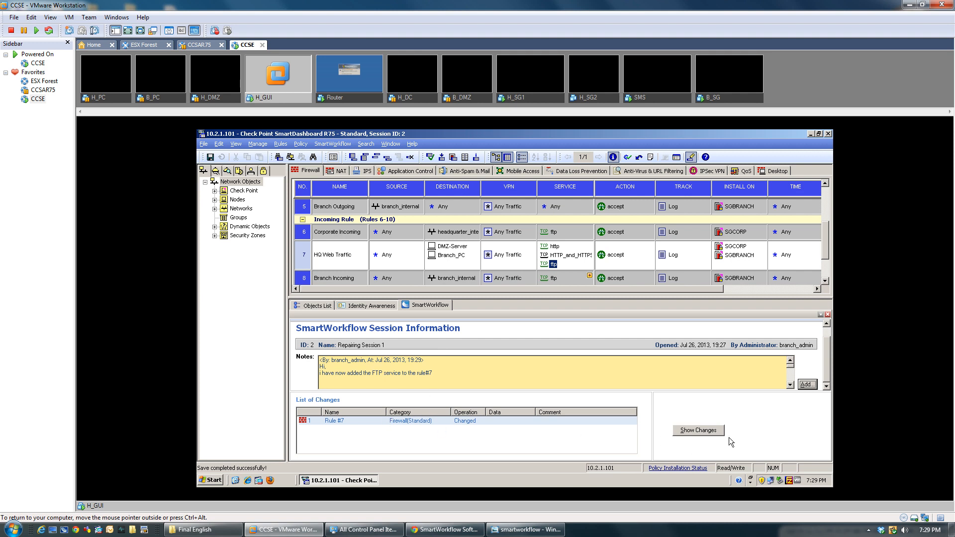
{"action": "left_click", "coordinate": [702, 431]}
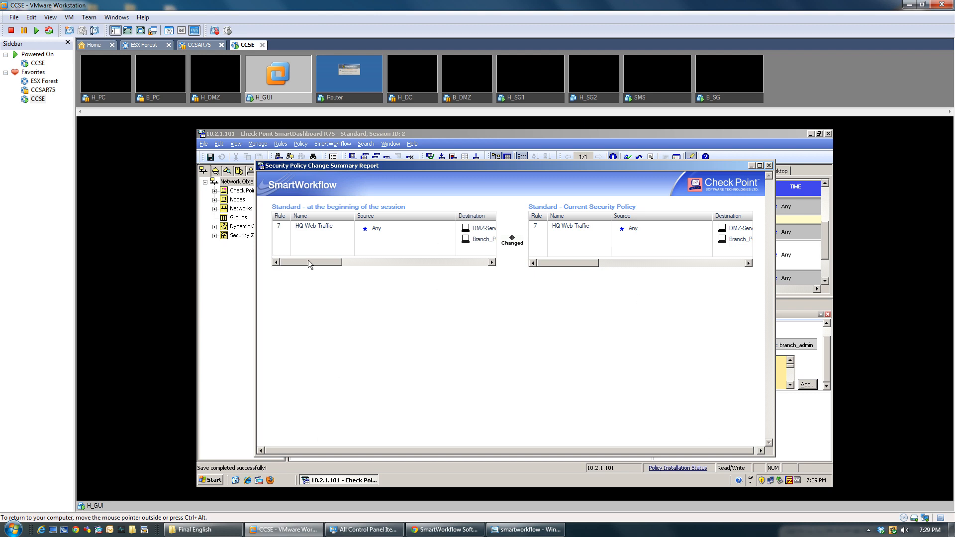
{"action": "left_click_drag", "start_coordinate": [553, 260], "coordinate": [625, 259]}
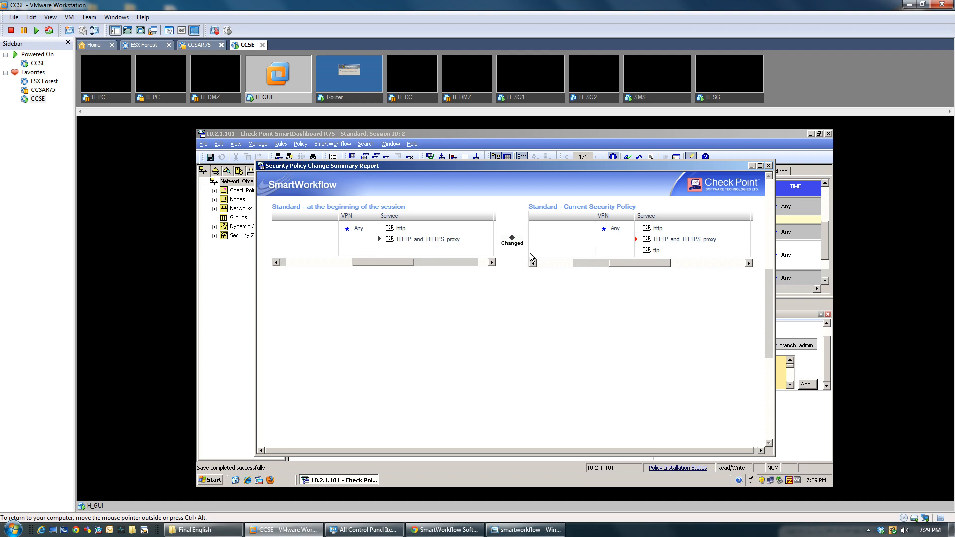
{"action": "left_click_drag", "start_coordinate": [393, 260], "coordinate": [321, 264]}
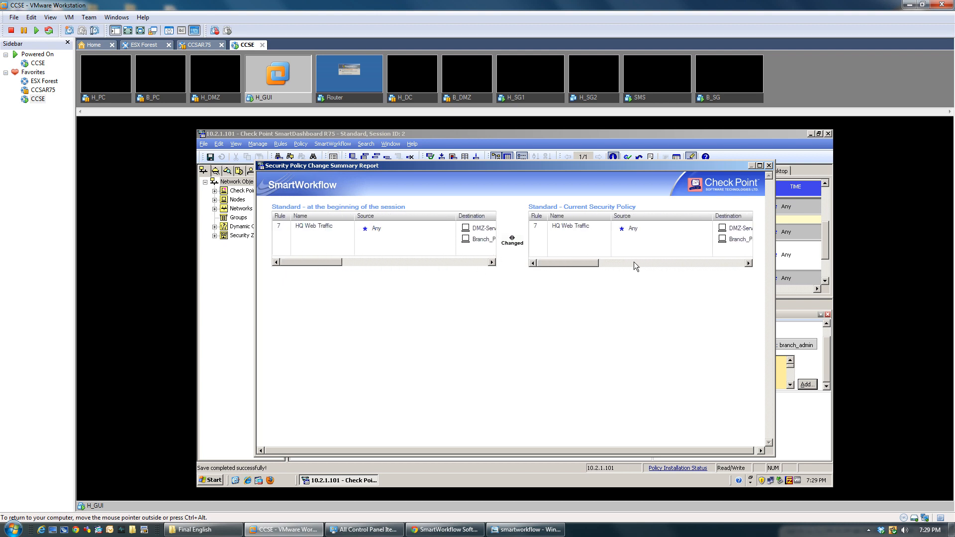
{"action": "mouse_move", "coordinate": [581, 262]}
{"action": "left_mouse_down"}
{"action": "mouse_move", "coordinate": [685, 262]}
{"action": "mouse_move", "coordinate": [595, 264]}
{"action": "left_mouse_up"}
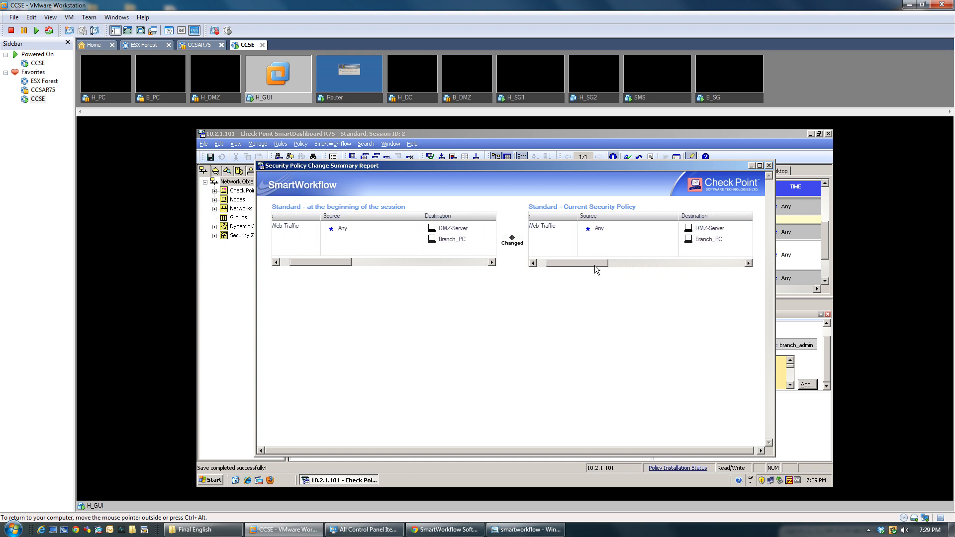
{"action": "left_click", "coordinate": [768, 166]}
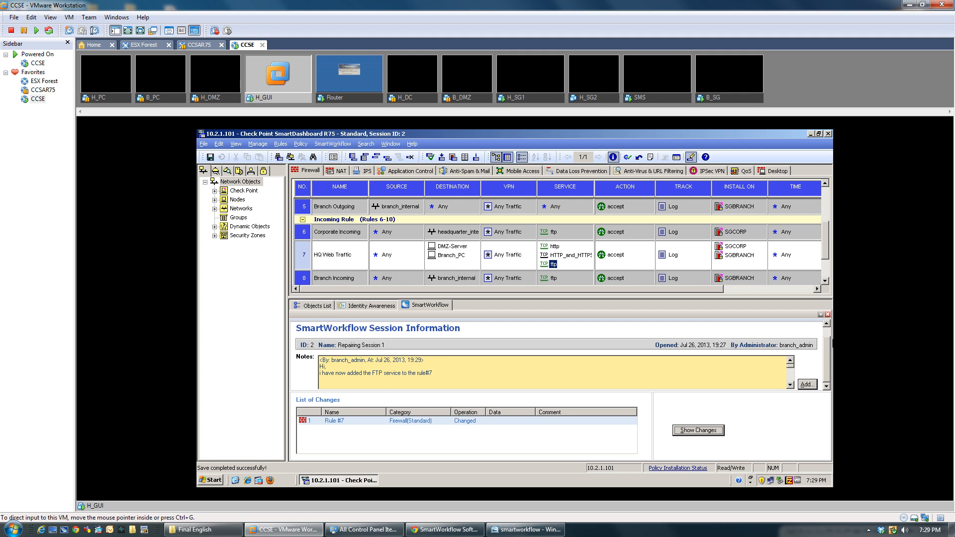
Step: Submit repair session 2 for approval
{"action": "scroll", "coordinate": [826, 351], "scroll_direction": "up", "scroll_amount": 1}
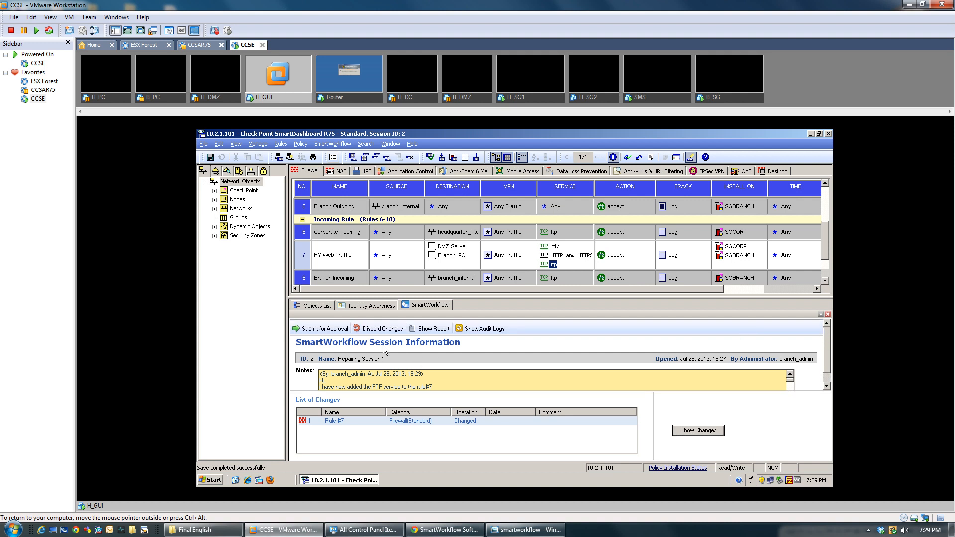
{"action": "left_click", "coordinate": [336, 332]}
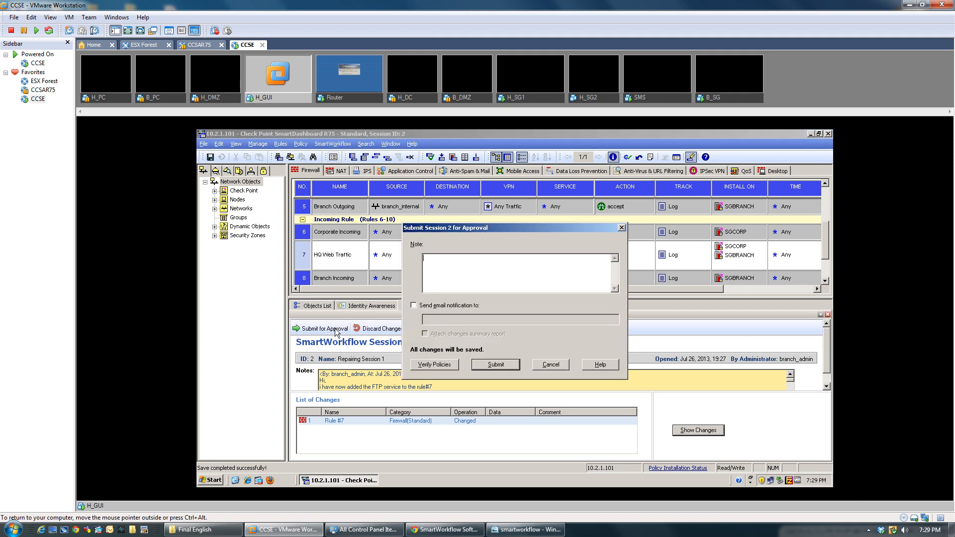
{"action": "left_click", "coordinate": [486, 367]}
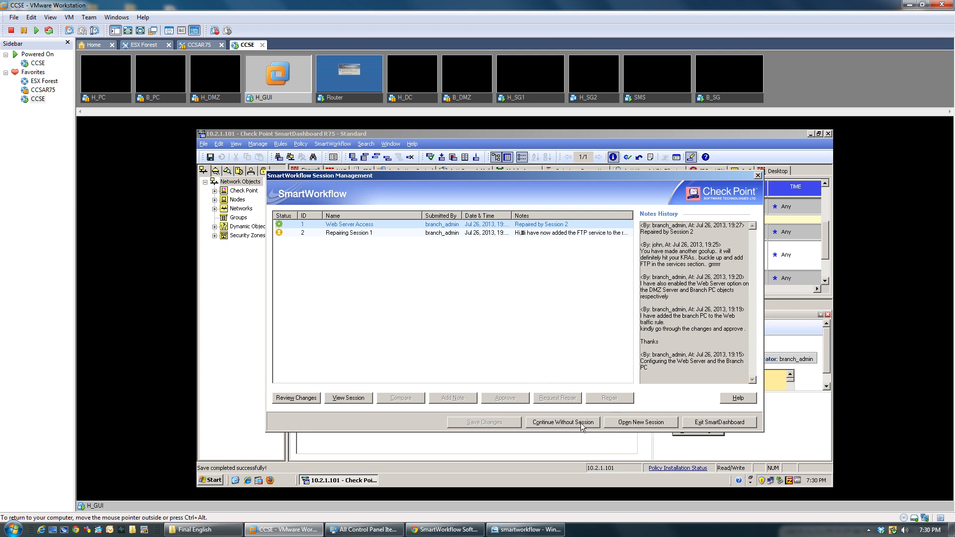
Step: Exit SmartDashboard from Session Management, confirming with Yes
{"action": "left_click", "coordinate": [720, 424]}
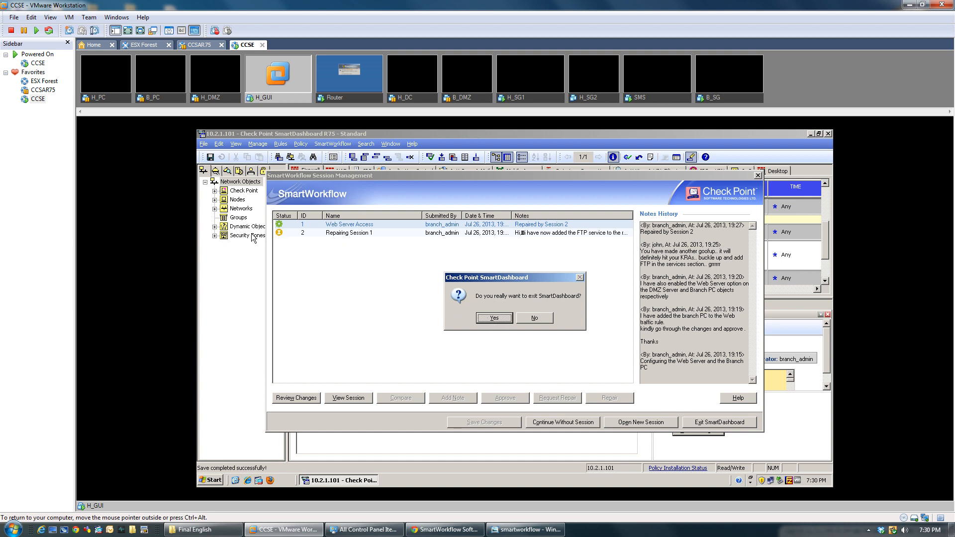
{"action": "left_click", "coordinate": [501, 319]}
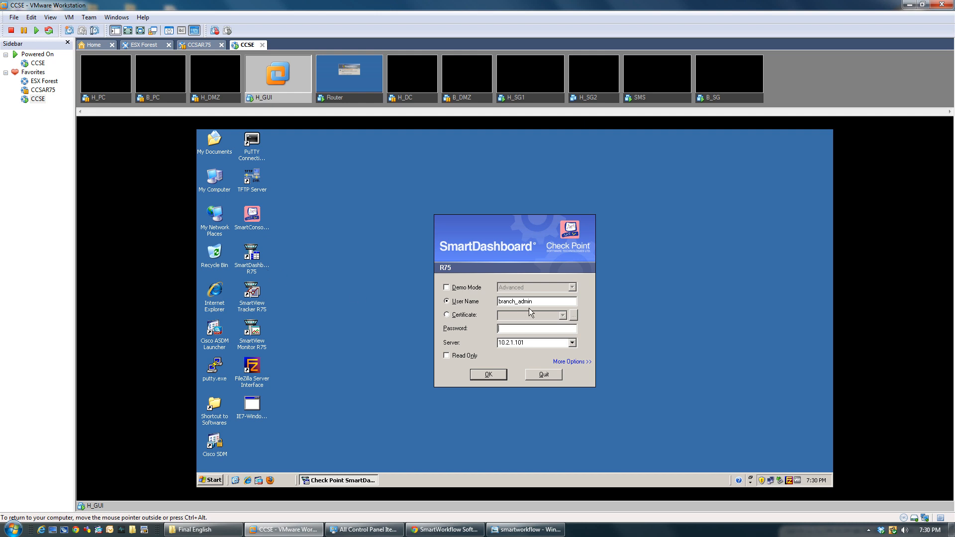
Step: Log back in as a different administrator by replacing the user name and entering their password
{"action": "key", "text": "shift+Tab"}
{"action": "type", "text": "john"}
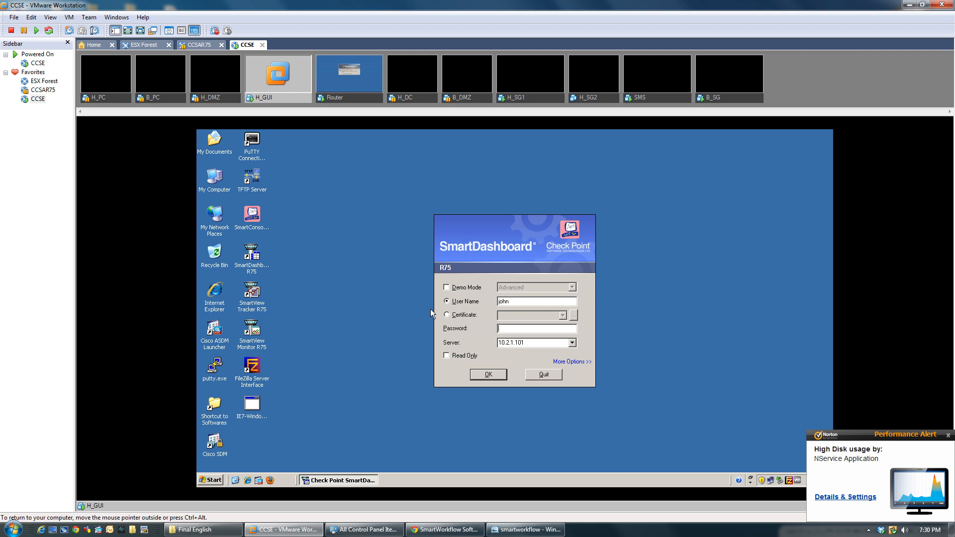
{"action": "key", "text": "Tab"}
{"action": "type", "text": "*********"}
{"action": "key", "text": "Return"}
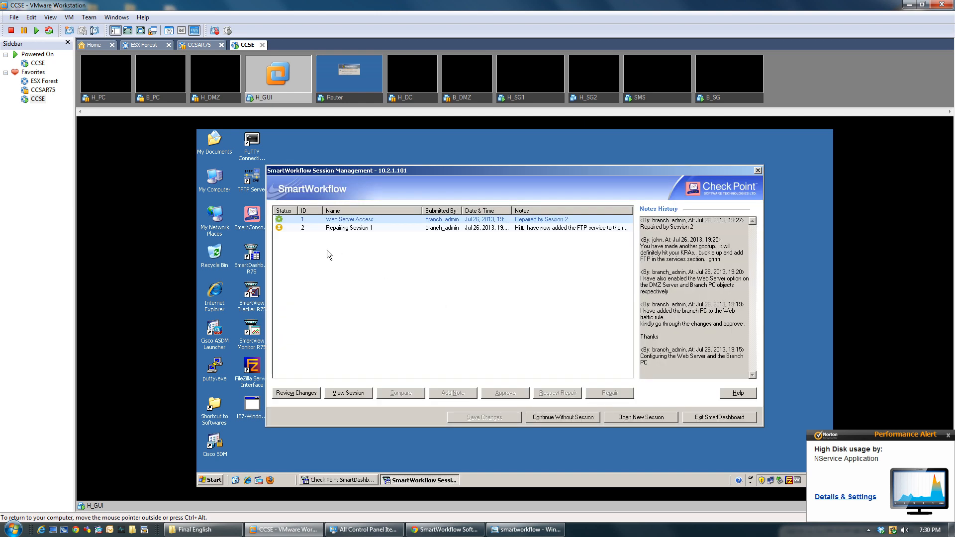
Step: Open the change report for session 2, Repairing Session 1, showing ftp added to rule 7
{"action": "left_click", "coordinate": [286, 230]}
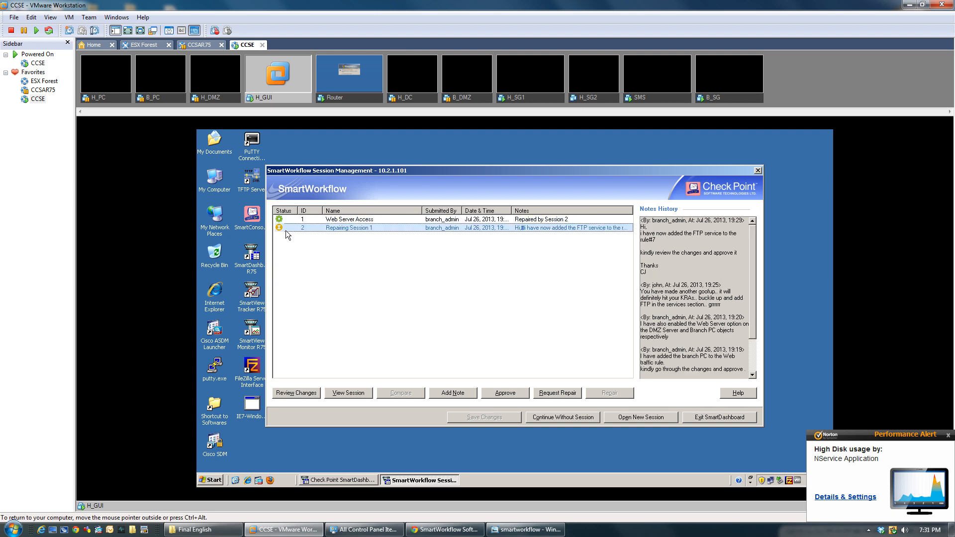
{"action": "left_click", "coordinate": [302, 397]}
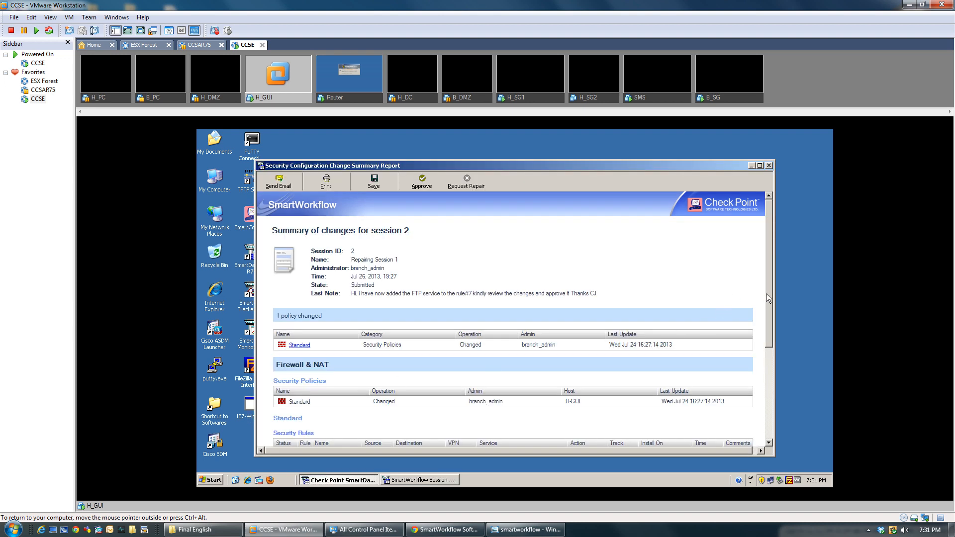
{"action": "left_click_drag", "start_coordinate": [767, 294], "coordinate": [771, 370]}
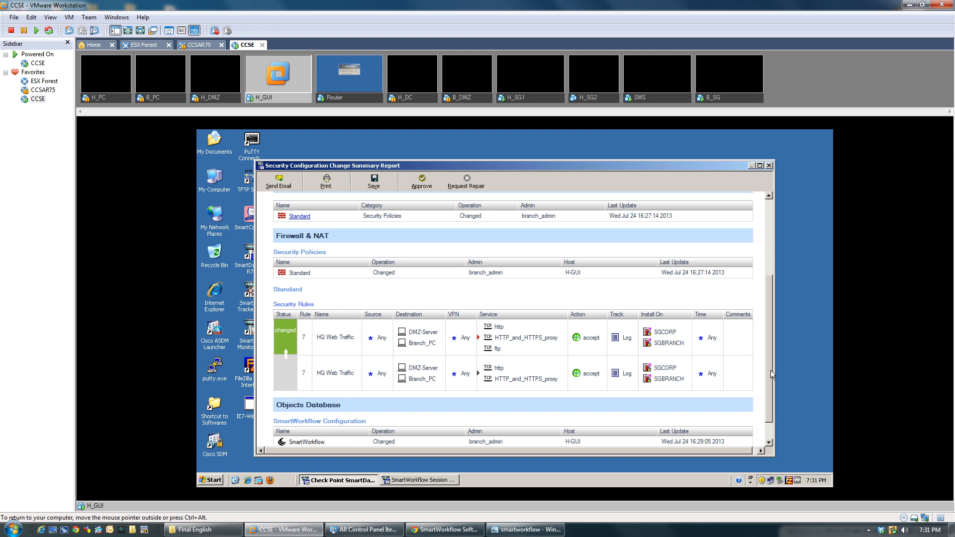
{"action": "left_click_drag", "start_coordinate": [501, 349], "coordinate": [479, 330]}
Step: Compare with the original rule 7 (http, Branch_PC, SGBRANCH), then reopen the session's change report
{"action": "left_click_drag", "start_coordinate": [730, 168], "coordinate": [776, 286]}
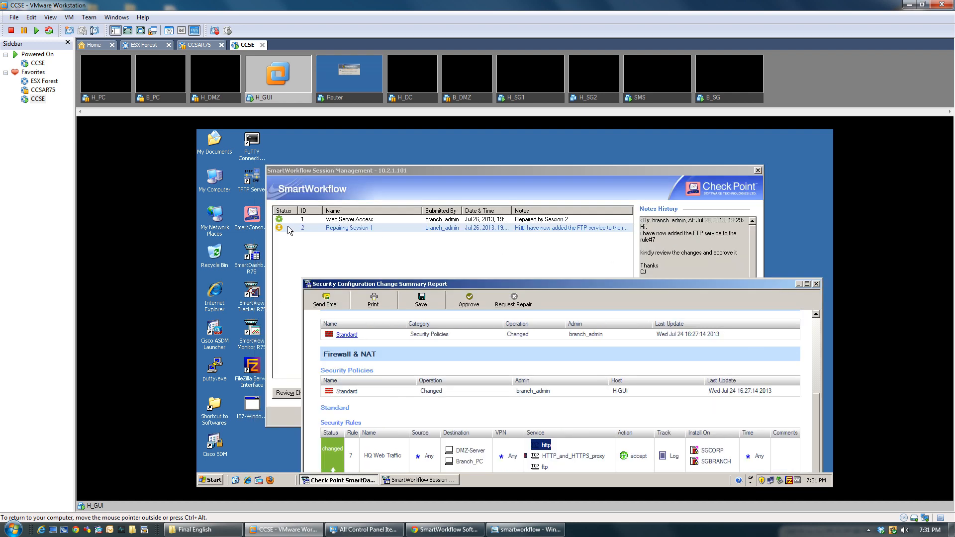
{"action": "left_click_drag", "start_coordinate": [401, 287], "coordinate": [361, 183]}
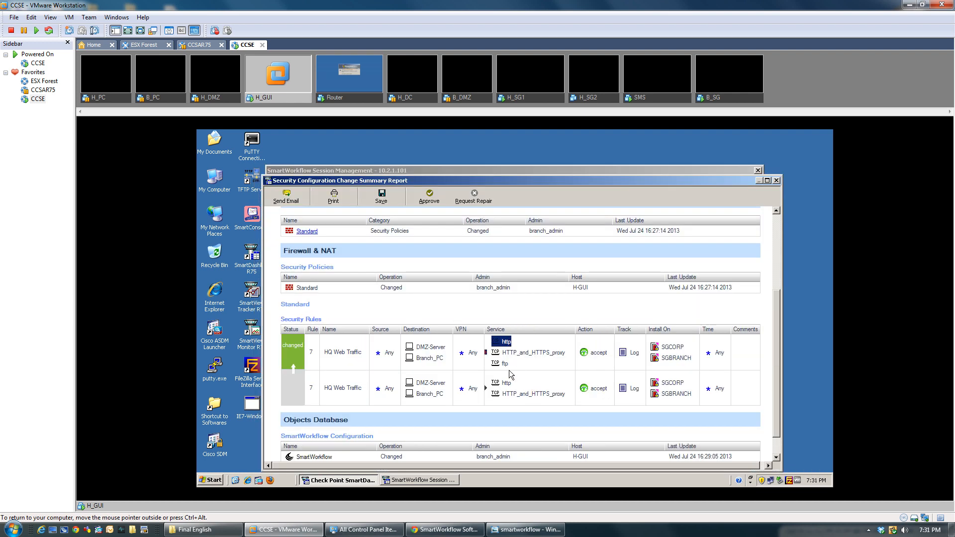
{"action": "left_click", "coordinate": [499, 386]}
{"action": "left_click_drag", "start_coordinate": [418, 394], "coordinate": [450, 394]}
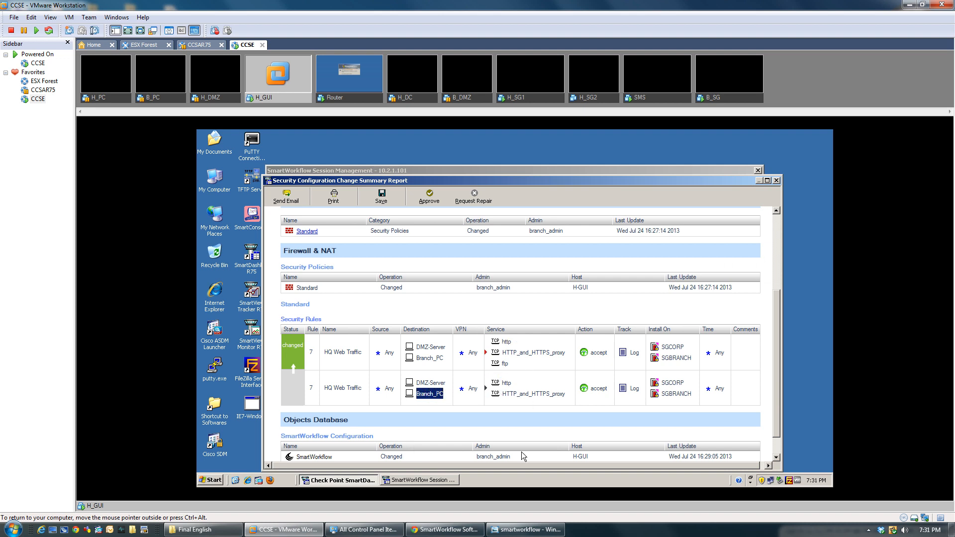
{"action": "left_click_drag", "start_coordinate": [661, 394], "coordinate": [696, 391]}
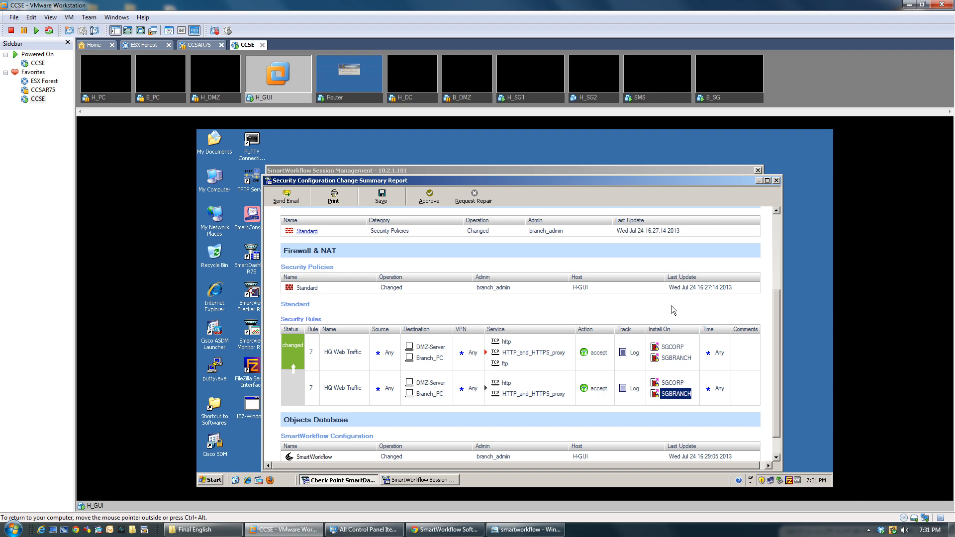
{"action": "left_click", "coordinate": [777, 183]}
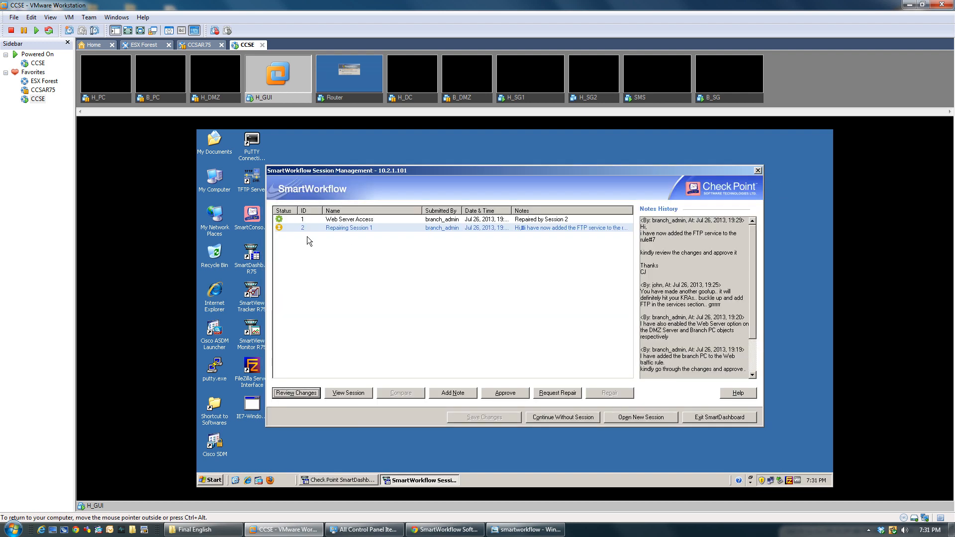
{"action": "left_click", "coordinate": [306, 392]}
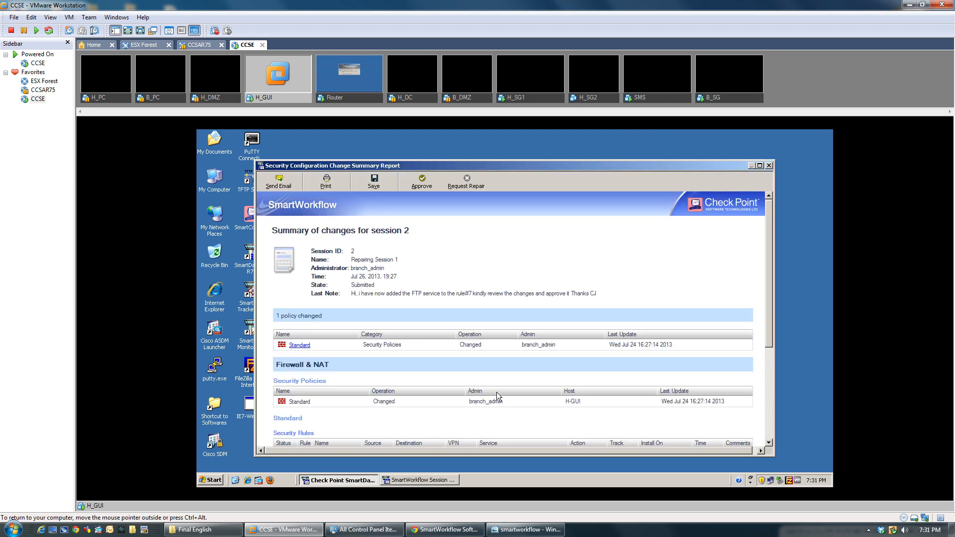
Step: Approve session 2 with a congratulatory note to its submitter about using the corporate credit card
{"action": "left_click", "coordinate": [423, 180]}
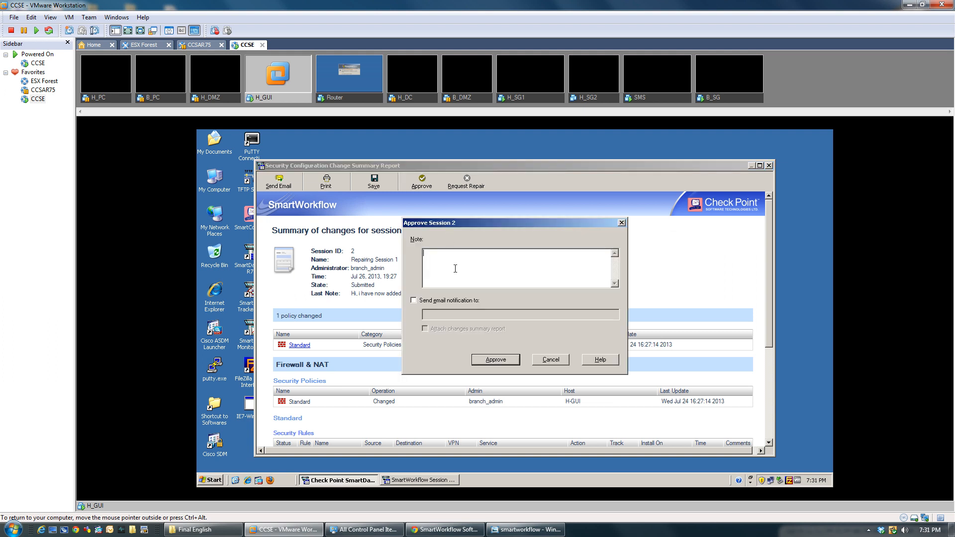
{"action": "type", "text": "Good"}
{"action": "type", "text": " Job CJ.. you got y"}
{"action": "type", "text": "oursefl a"}
{"action": "type", "text": "the"}
{"action": "key", "text": "BackSpace"}
{"action": "key", "text": "BackSpace"}
{"action": "type", "text": "use the corporate credit card ;)"}
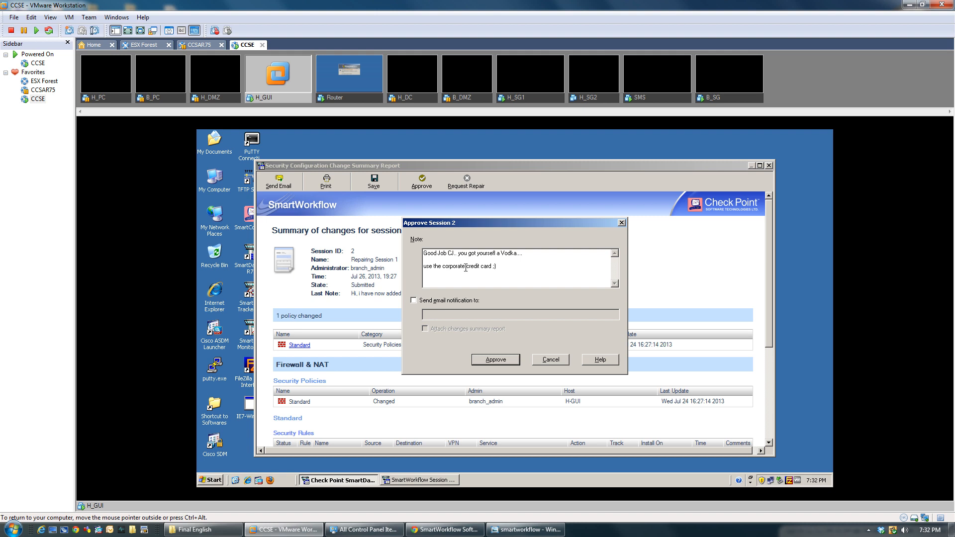
{"action": "left_click", "coordinate": [508, 361]}
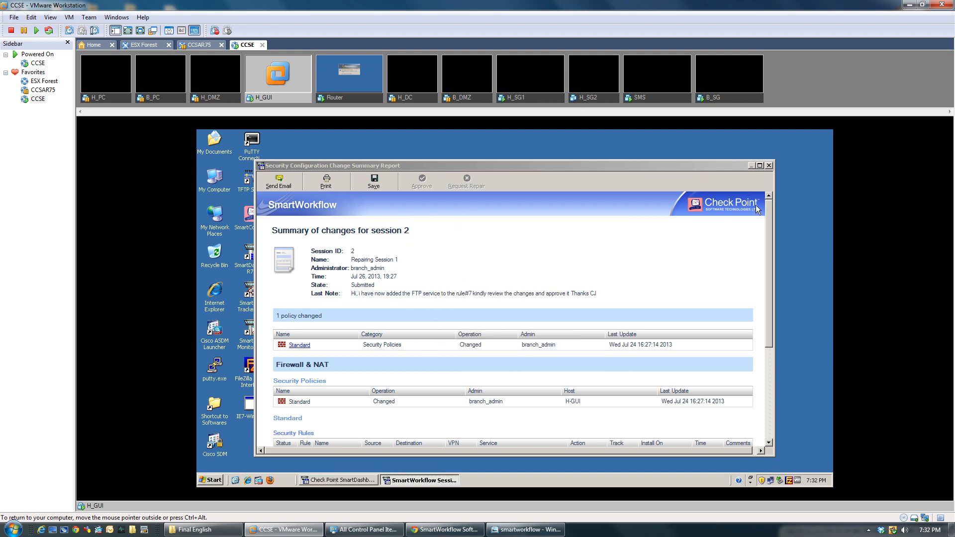
Step: Close the report, save the approved session changes, and confirm exiting SmartDashboard
{"action": "left_click", "coordinate": [769, 166]}
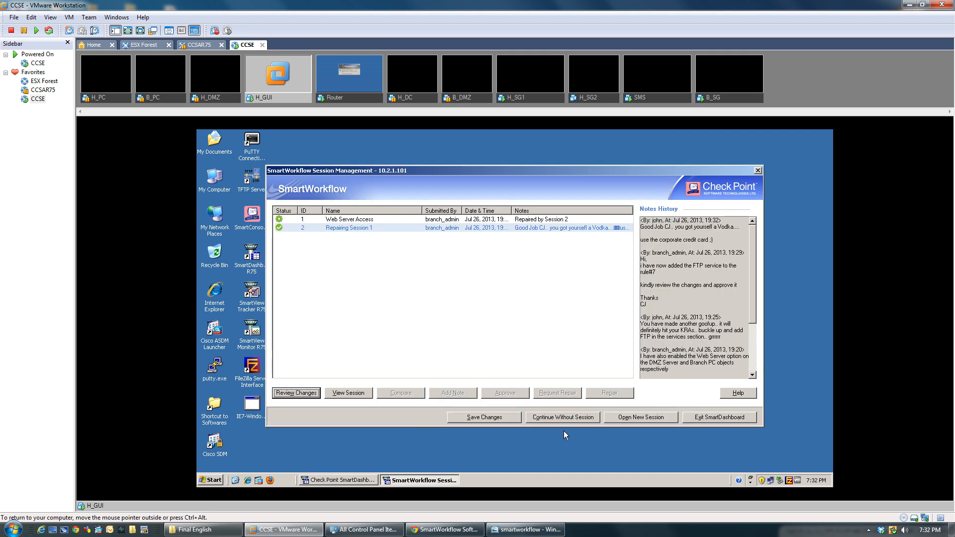
{"action": "left_click", "coordinate": [505, 417]}
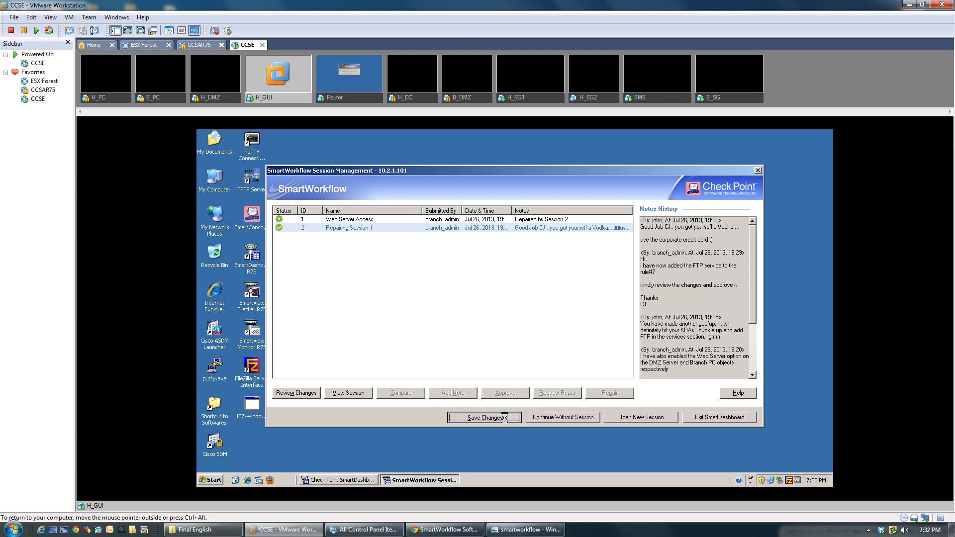
{"action": "left_click", "coordinate": [701, 419]}
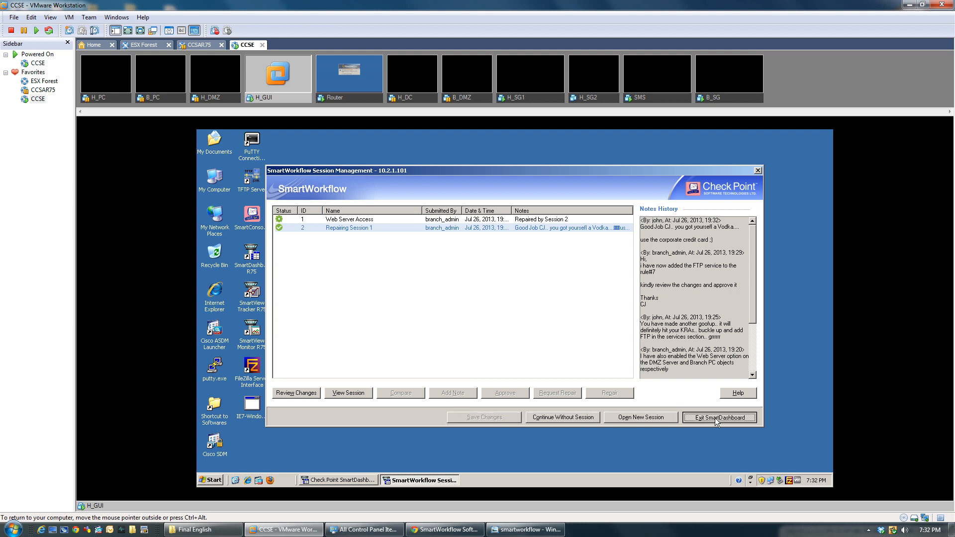
{"action": "left_click", "coordinate": [495, 313]}
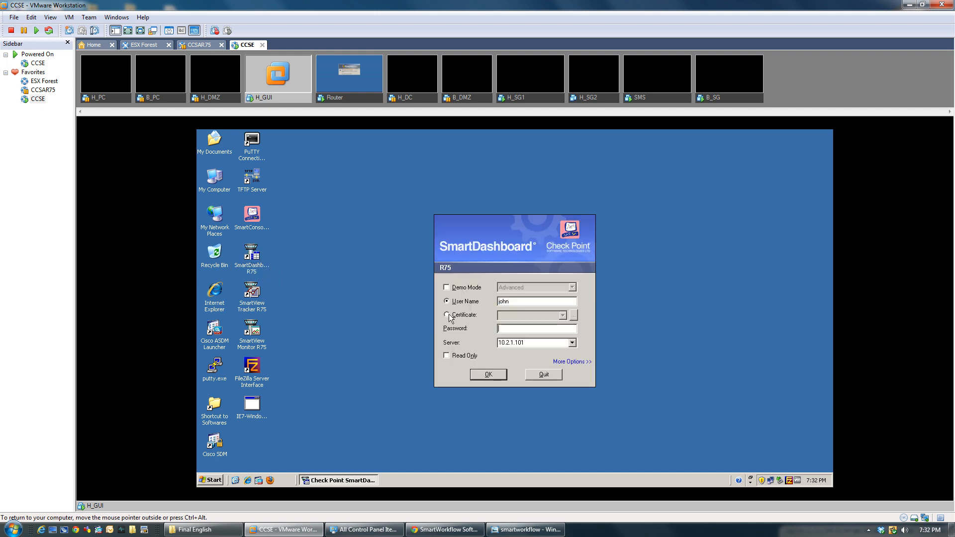
Step: Log in with the branch administrator account, check Repairing Session 1's notes, and continue without a session
{"action": "double_click", "coordinate": [513, 302]}
{"action": "type", "text": "branch_admin"}
{"action": "type", "text": "•••••••••"}
{"action": "key", "text": "Return"}
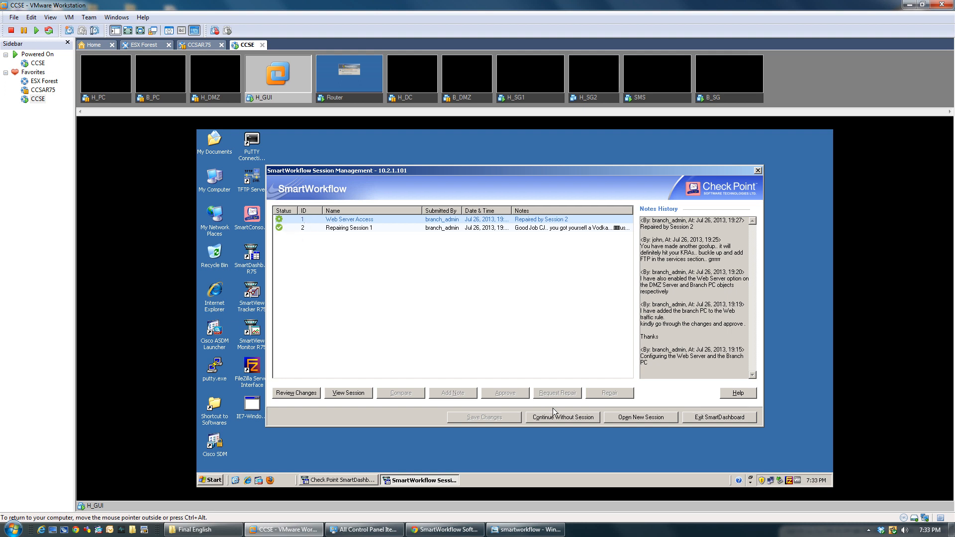
{"action": "left_click", "coordinate": [557, 420]}
{"action": "left_click", "coordinate": [335, 227]}
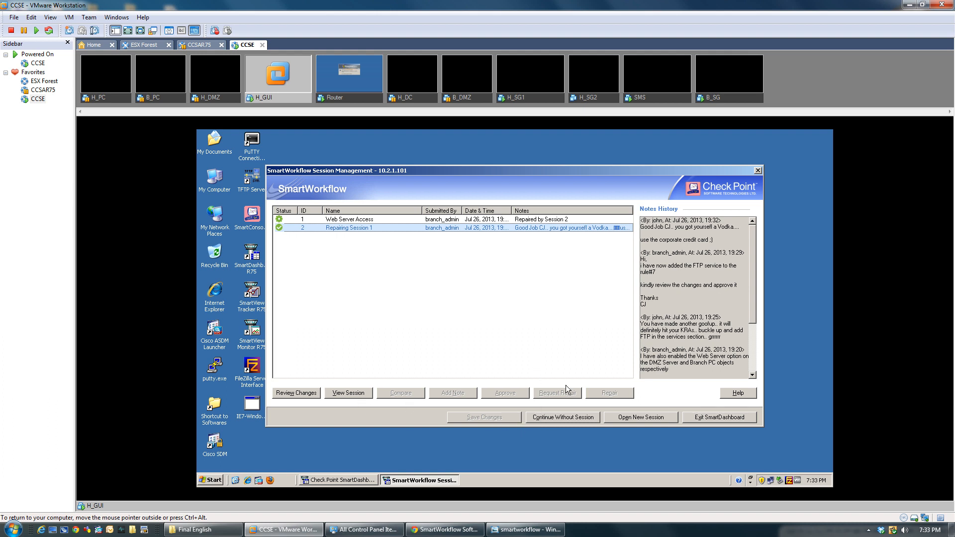
{"action": "left_click", "coordinate": [558, 418]}
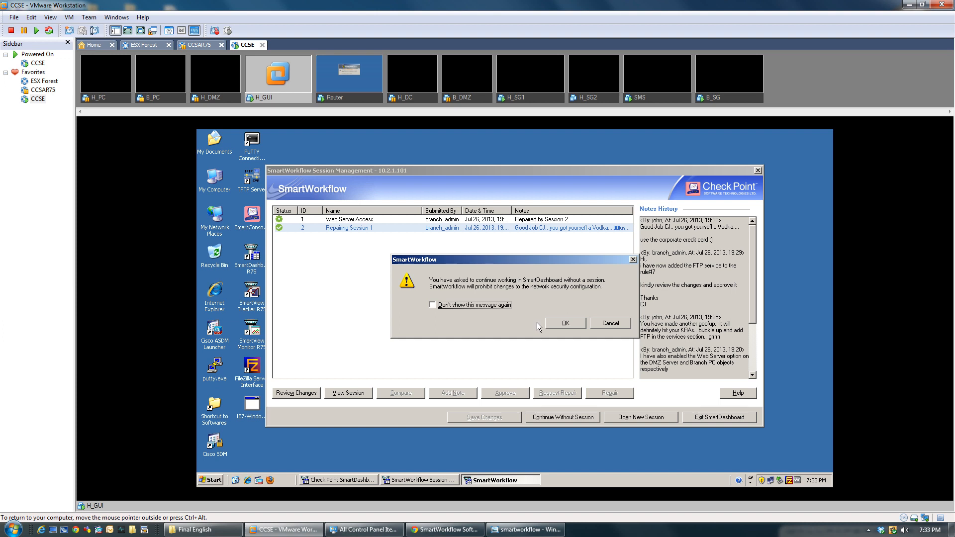
Step: Accept the no-session warning, dismiss the welcome screen, and select rule 8 Branch Incoming
{"action": "left_click", "coordinate": [563, 329]}
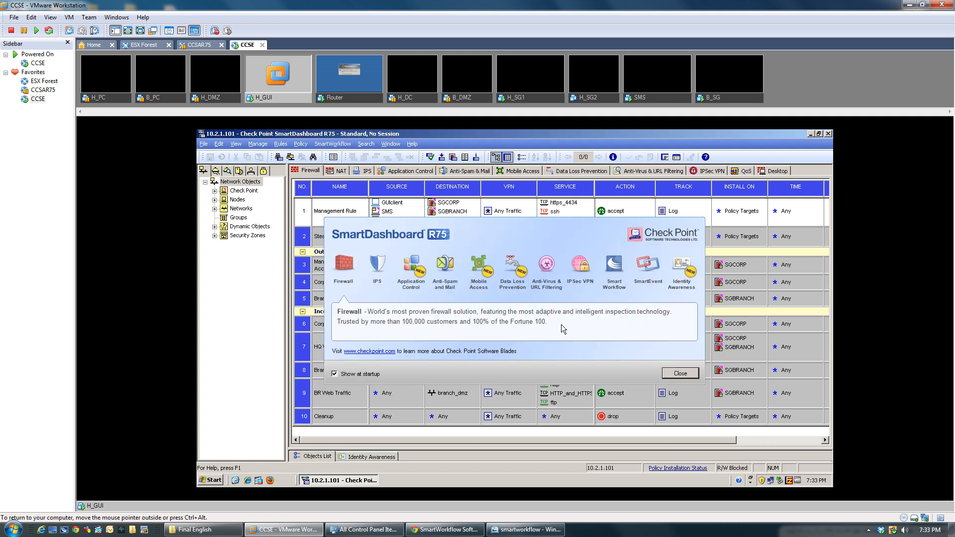
{"action": "left_click", "coordinate": [680, 373]}
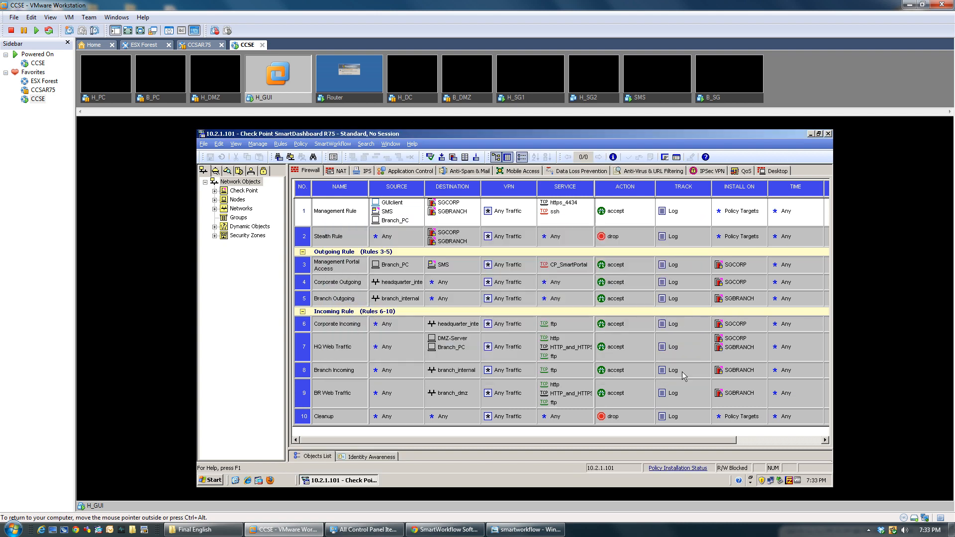
{"action": "left_click", "coordinate": [580, 371]}
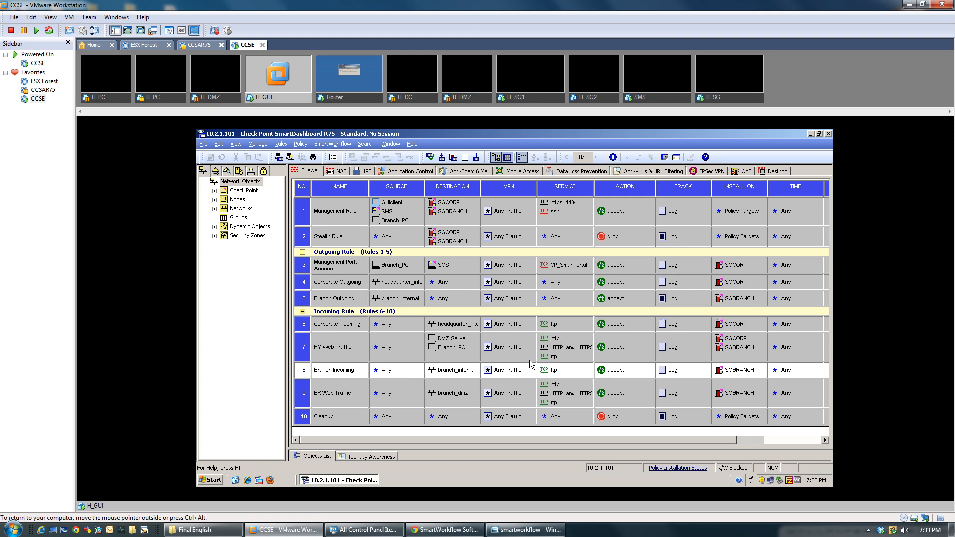
{"action": "left_click", "coordinate": [333, 144]}
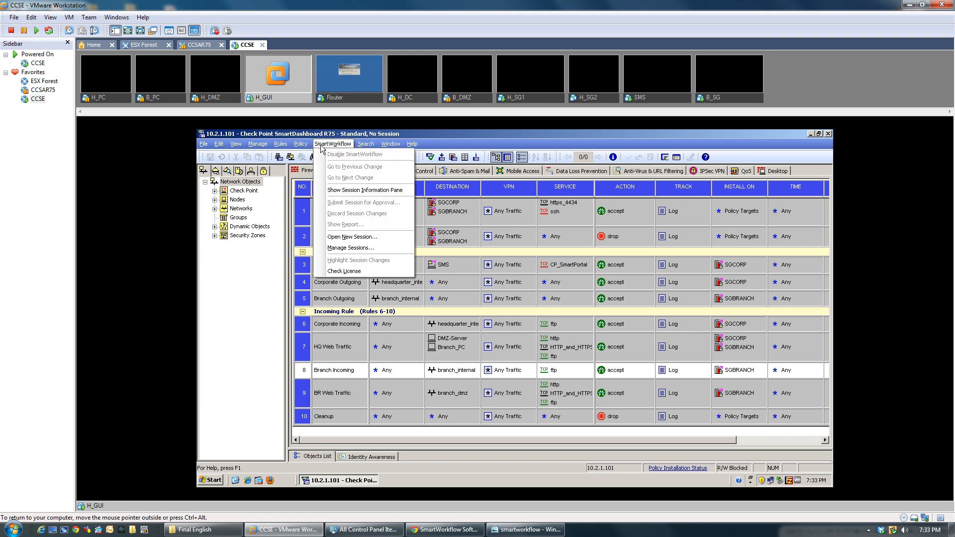
{"action": "left_click", "coordinate": [320, 146]}
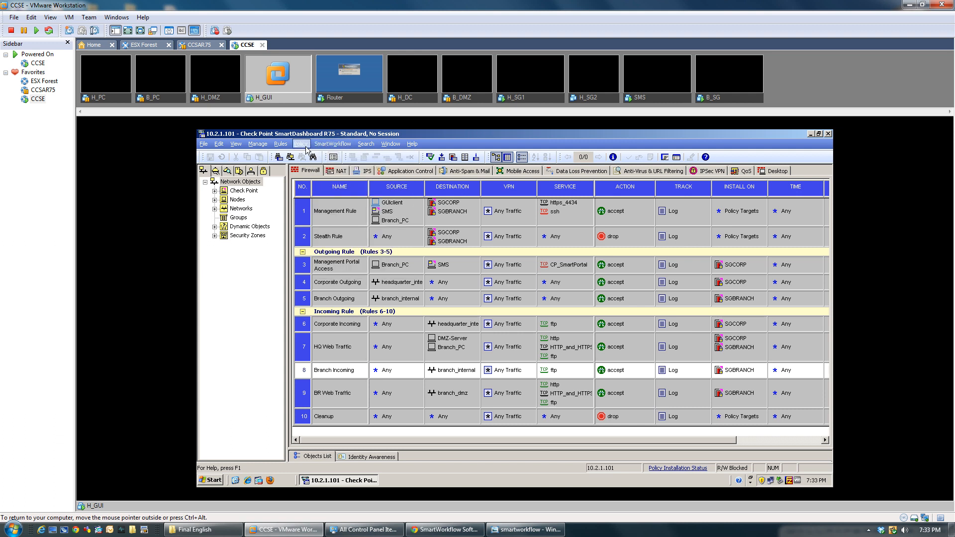
Step: Install the Standard policy on SGBRANCH and SGCORP, then close the finished installation report
{"action": "left_click", "coordinate": [442, 158]}
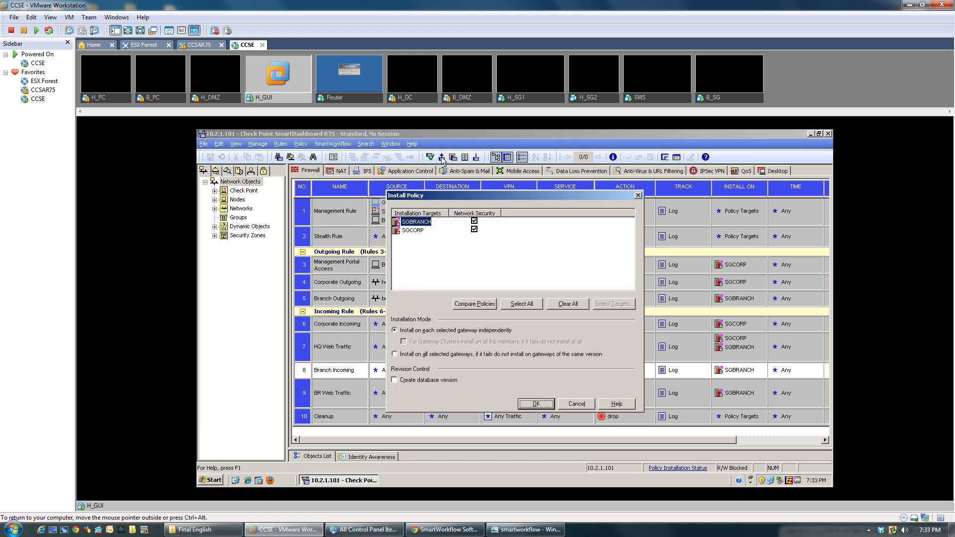
{"action": "left_click", "coordinate": [536, 404]}
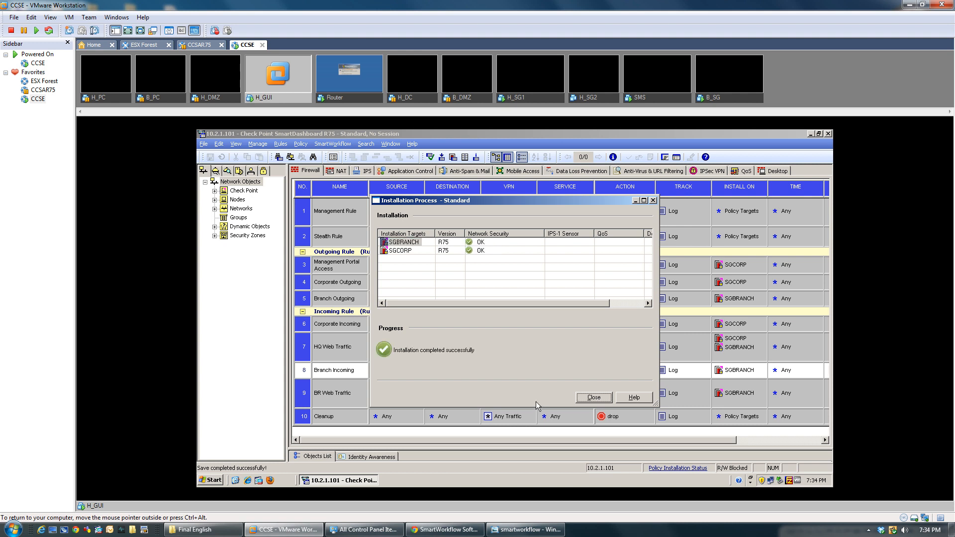
{"action": "left_click", "coordinate": [587, 399]}
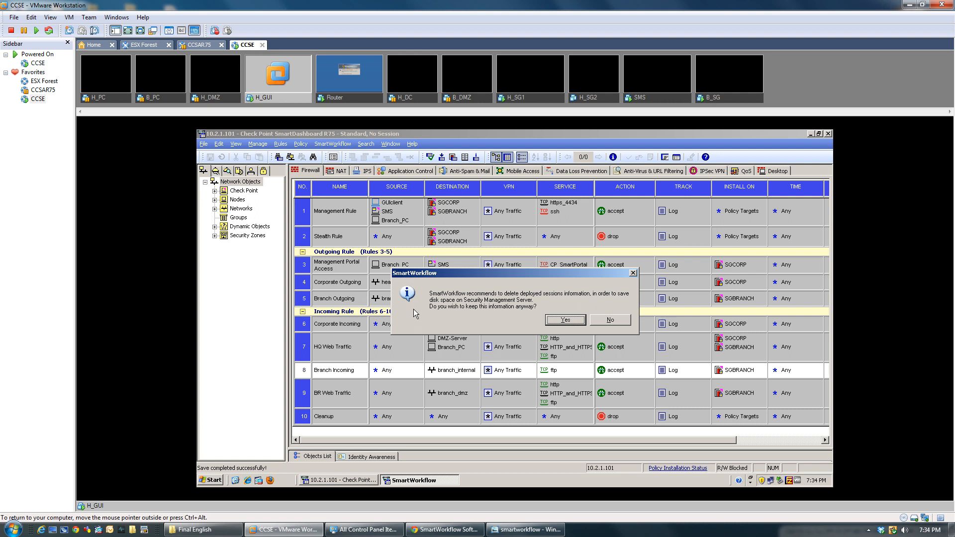
Step: Choose to delete the deployed sessions information to save disk space
{"action": "left_click", "coordinate": [617, 321]}
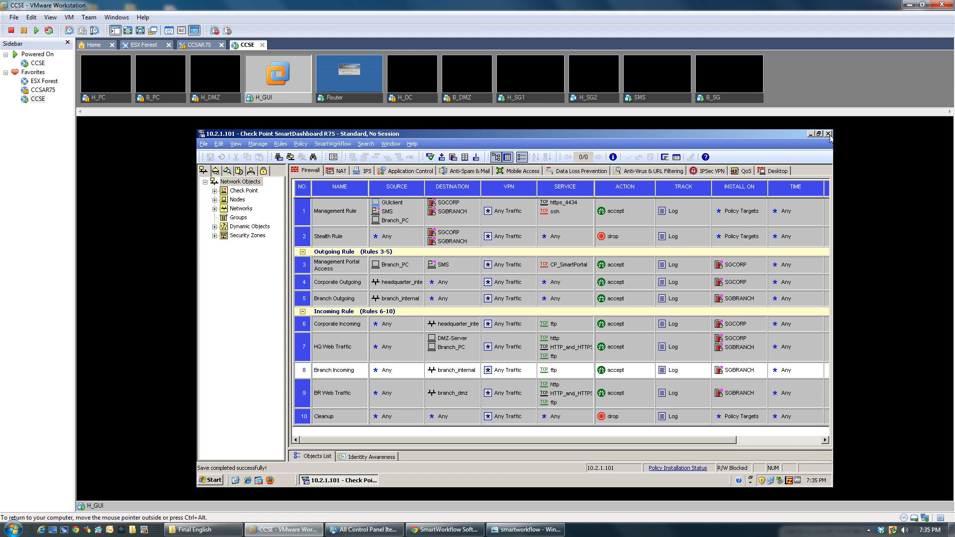
Step: Exit and relaunch SmartDashboard R75, logging in with the main administrator's user name and password
{"action": "left_click", "coordinate": [202, 144]}
{"action": "left_click", "coordinate": [237, 313]}
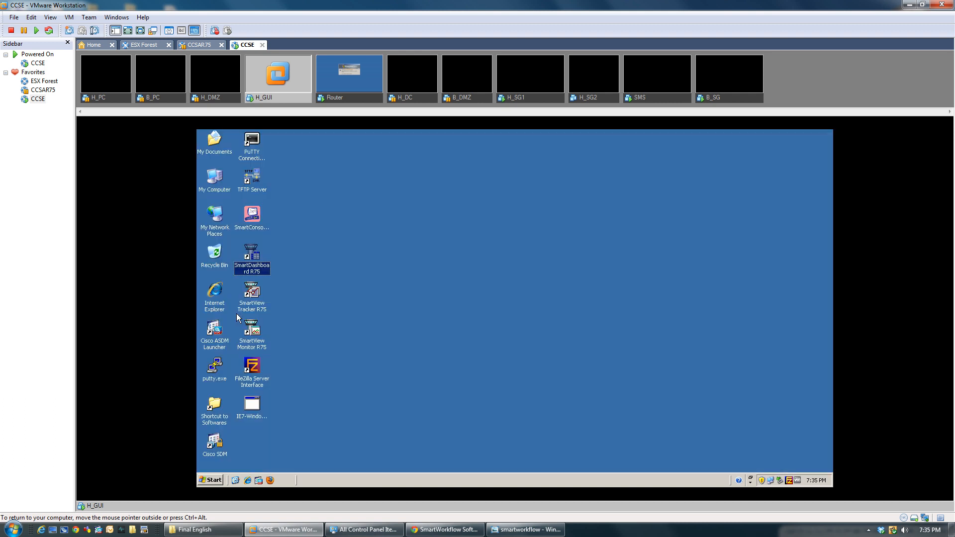
{"action": "left_click", "coordinate": [251, 265]}
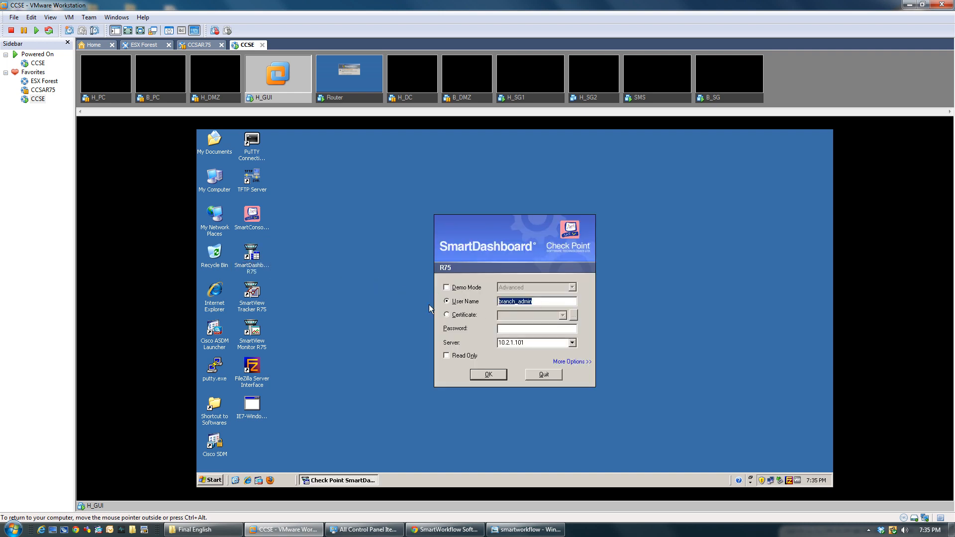
{"action": "type", "text": "john"}
{"action": "key", "text": "Tab"}
{"action": "type", "text": "********"}
{"action": "key", "text": "Return"}
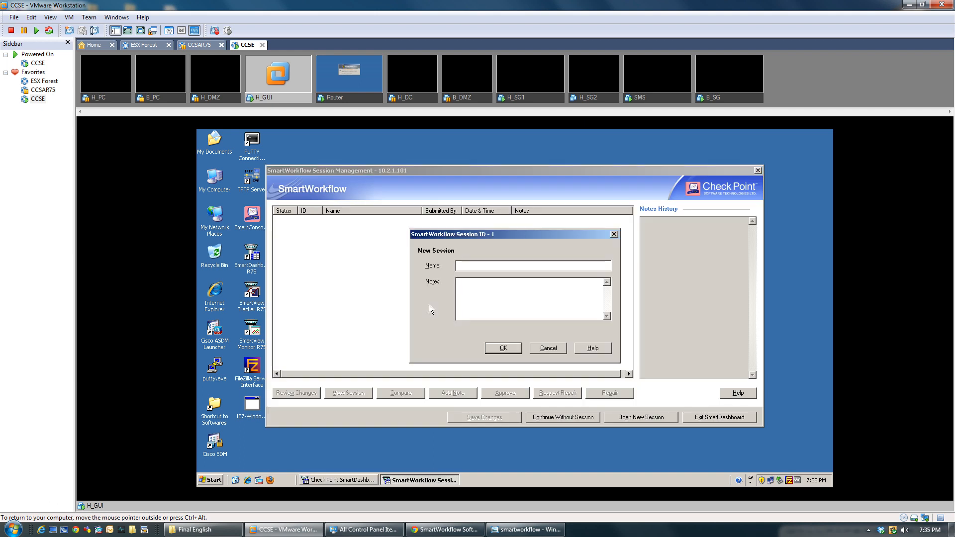
Step: Cancel the new session and confirm continuing without a SmartWorkflow session
{"action": "left_click", "coordinate": [550, 353]}
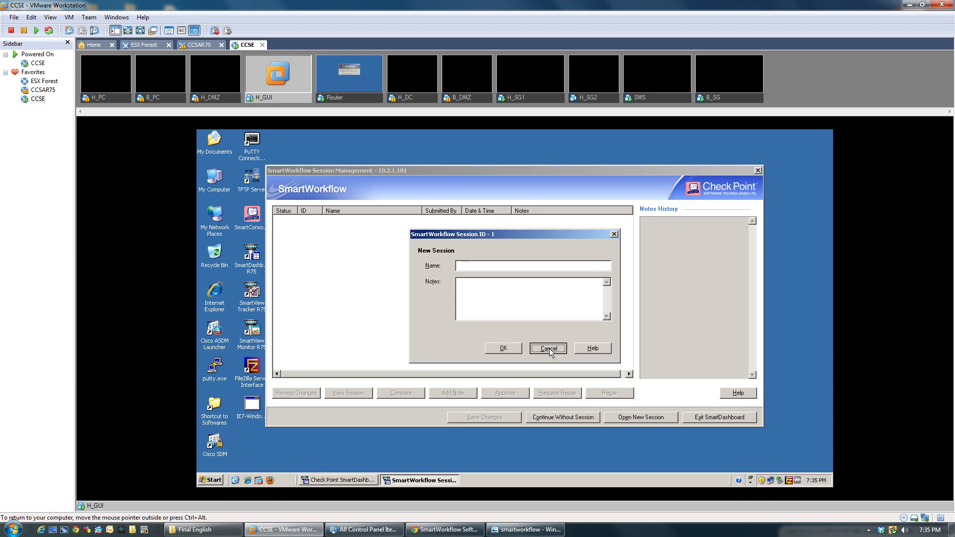
{"action": "left_click", "coordinate": [550, 418]}
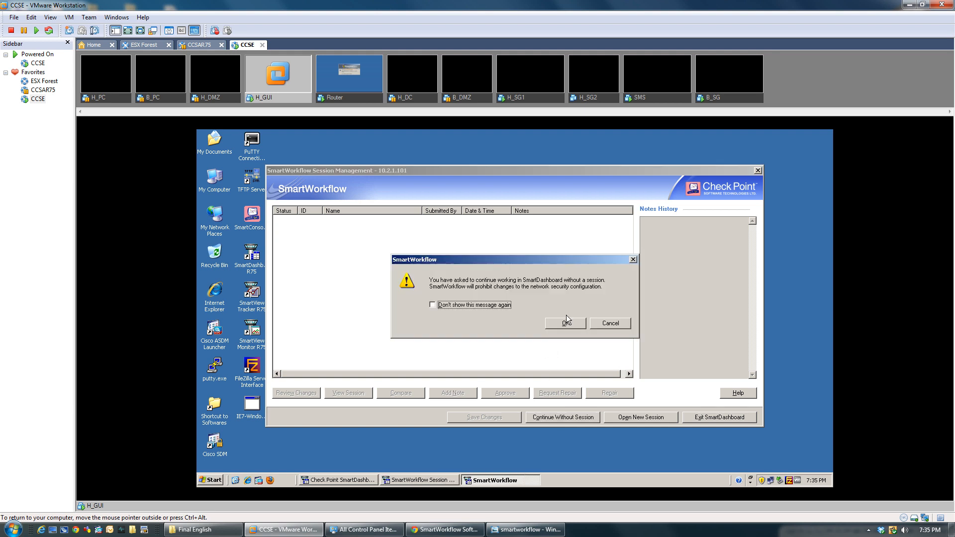
{"action": "left_click", "coordinate": [566, 320]}
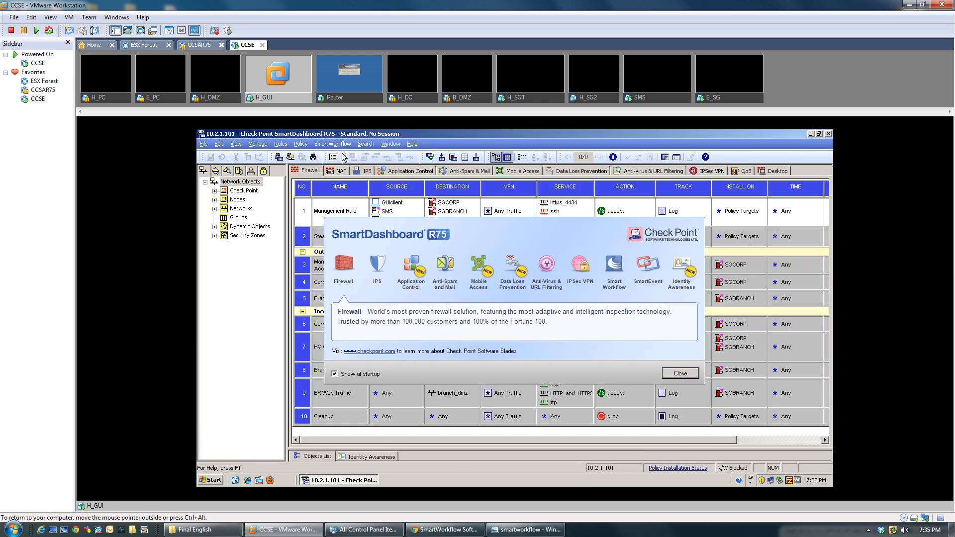
Step: Dismiss the welcome screen, look over the SmartWorkflow and File menus, then choose File > Exit
{"action": "left_click", "coordinate": [681, 373]}
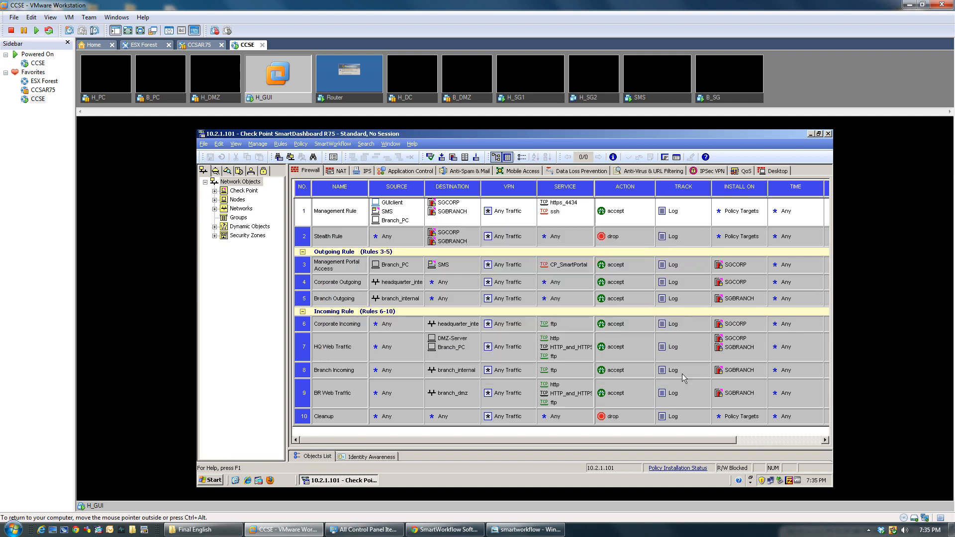
{"action": "left_click", "coordinate": [336, 144]}
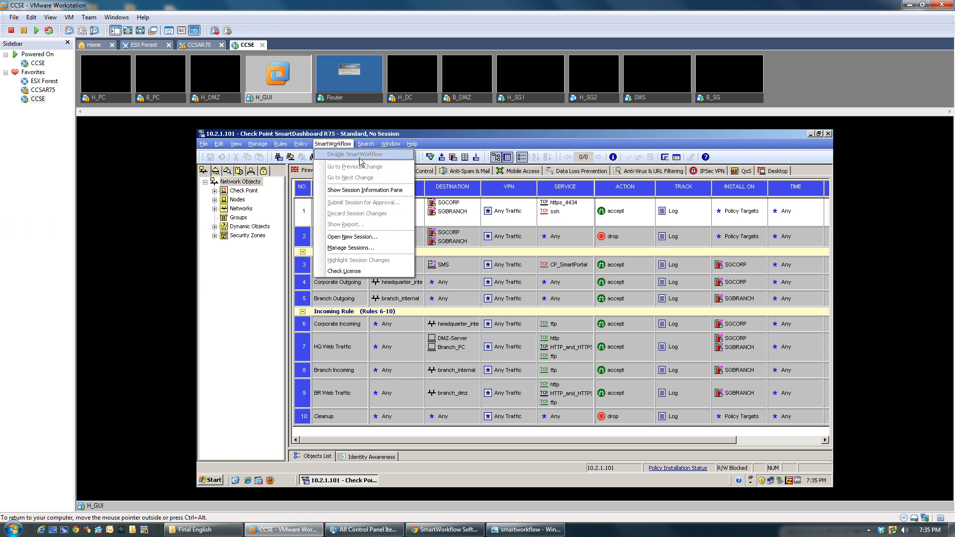
{"action": "left_click", "coordinate": [204, 144]}
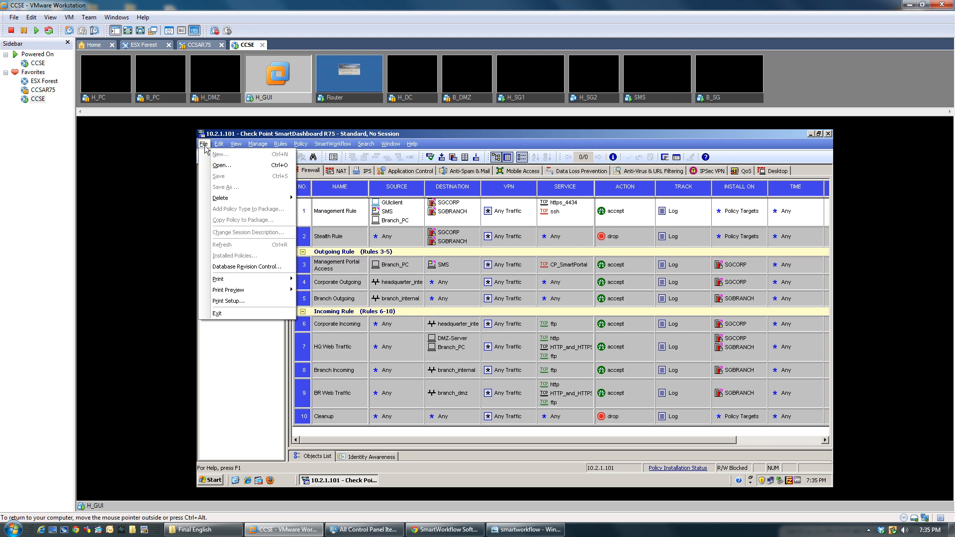
{"action": "left_click", "coordinate": [205, 145]}
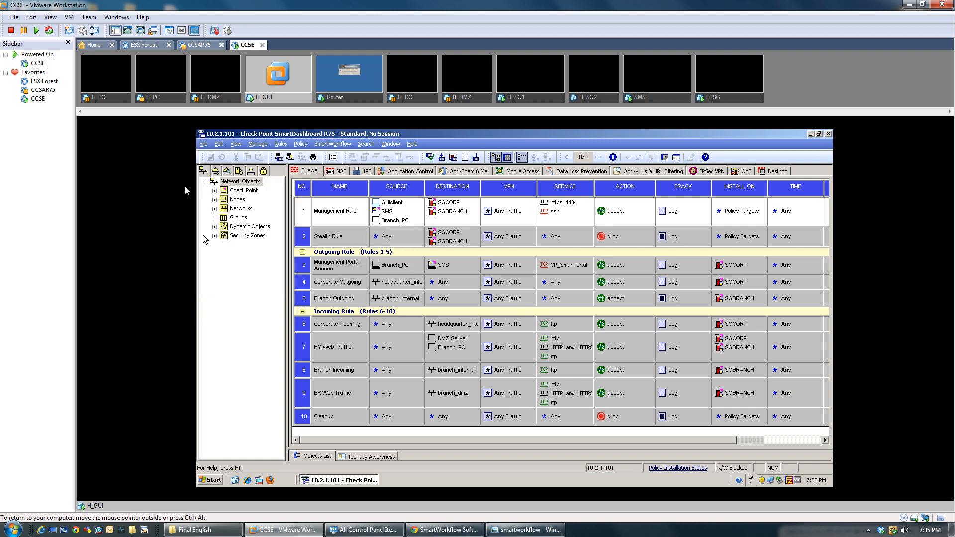
{"action": "left_click", "coordinate": [204, 145]}
{"action": "left_click", "coordinate": [337, 146]}
{"action": "left_click", "coordinate": [204, 144]}
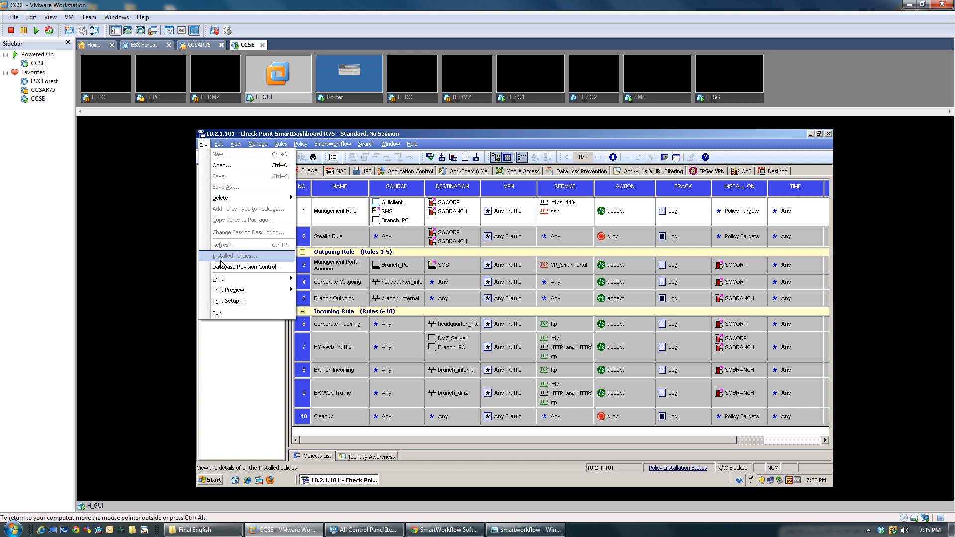
{"action": "left_click", "coordinate": [217, 313]}
Step: Relaunch SmartDashboard R75 from the desktop, log in with the password, and create session ID 1
{"action": "left_click", "coordinate": [374, 275]}
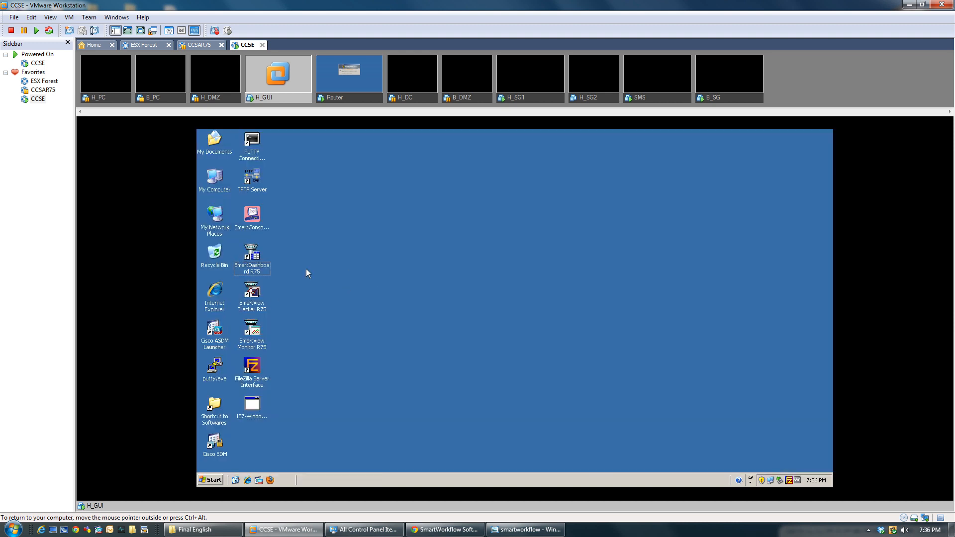
{"action": "double_click", "coordinate": [246, 271]}
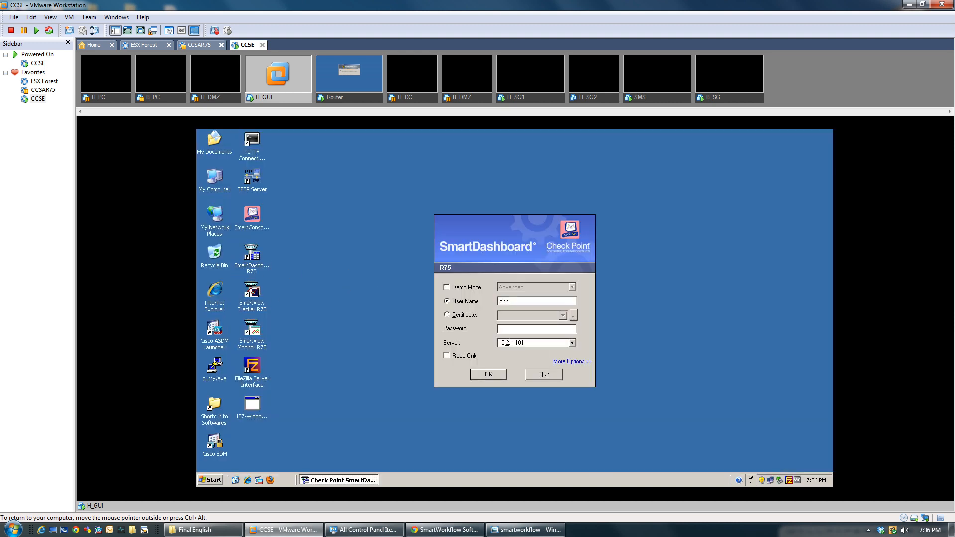
{"action": "type", "text": "••••••••"}
{"action": "key", "text": "Return"}
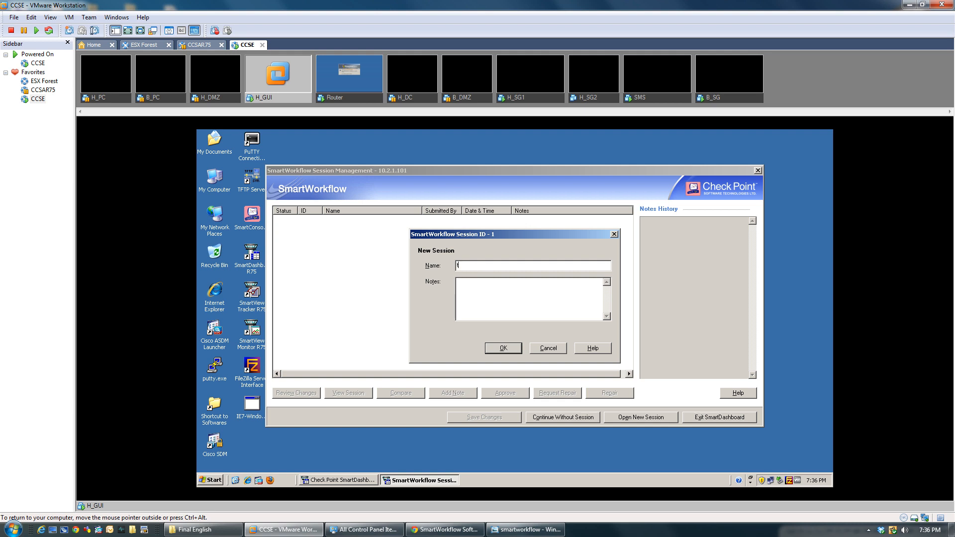
{"action": "left_click", "coordinate": [498, 348]}
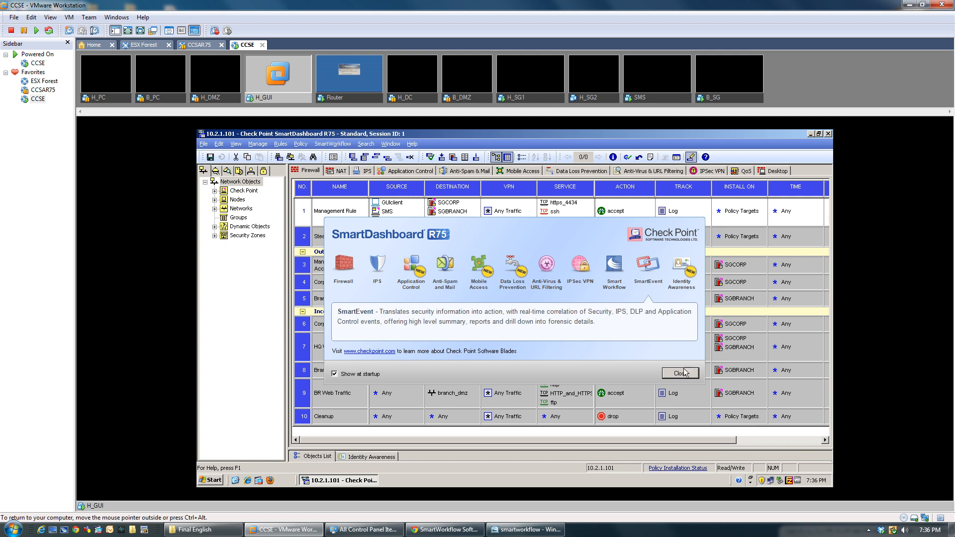
Step: Dismiss the welcome overview and disable SmartWorkflow, accepting both confirmation prompts
{"action": "left_click", "coordinate": [687, 374]}
{"action": "left_click", "coordinate": [335, 144]}
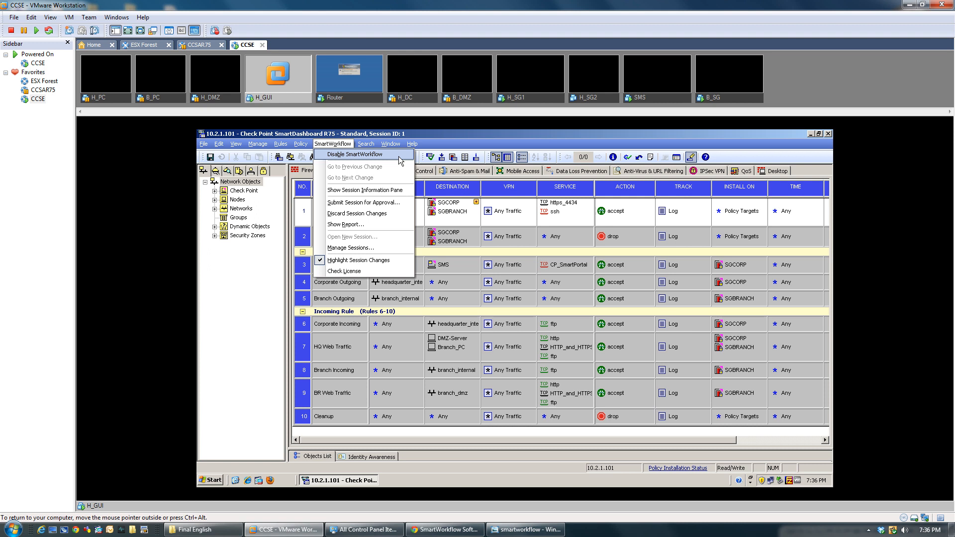
{"action": "left_click", "coordinate": [400, 158]}
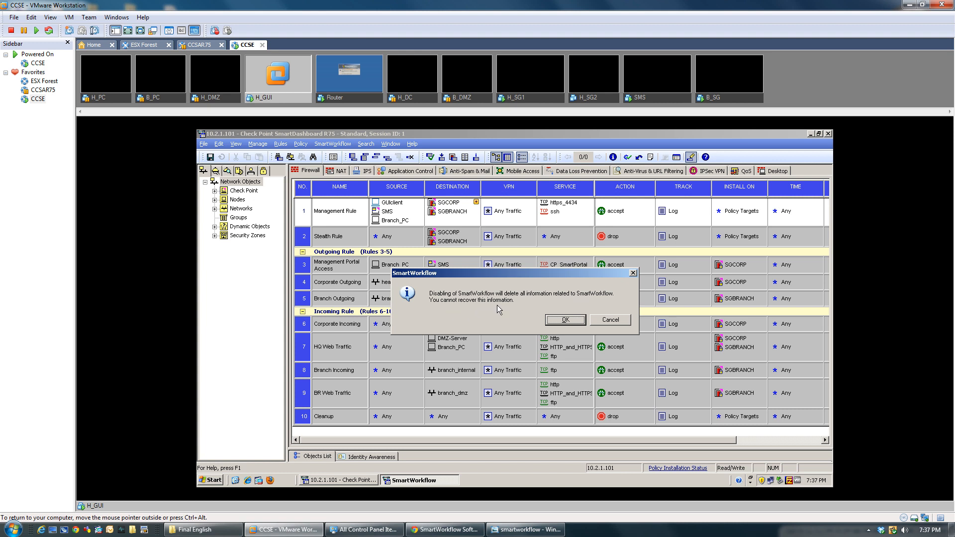
{"action": "left_click", "coordinate": [558, 323]}
{"action": "left_click", "coordinate": [483, 326]}
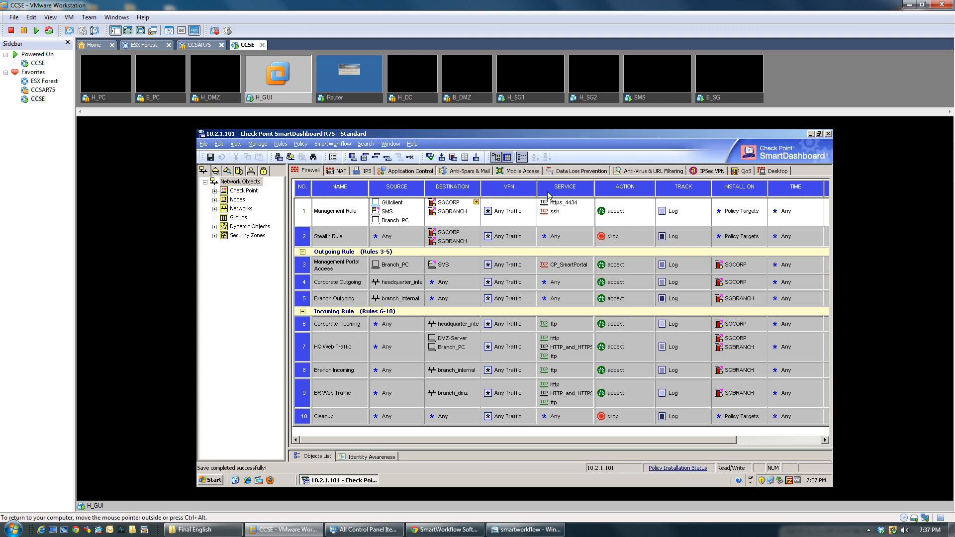
Step: Save the policy, then cancel the Install Policy dialog without installing
{"action": "left_click", "coordinate": [210, 157]}
{"action": "left_click", "coordinate": [441, 158]}
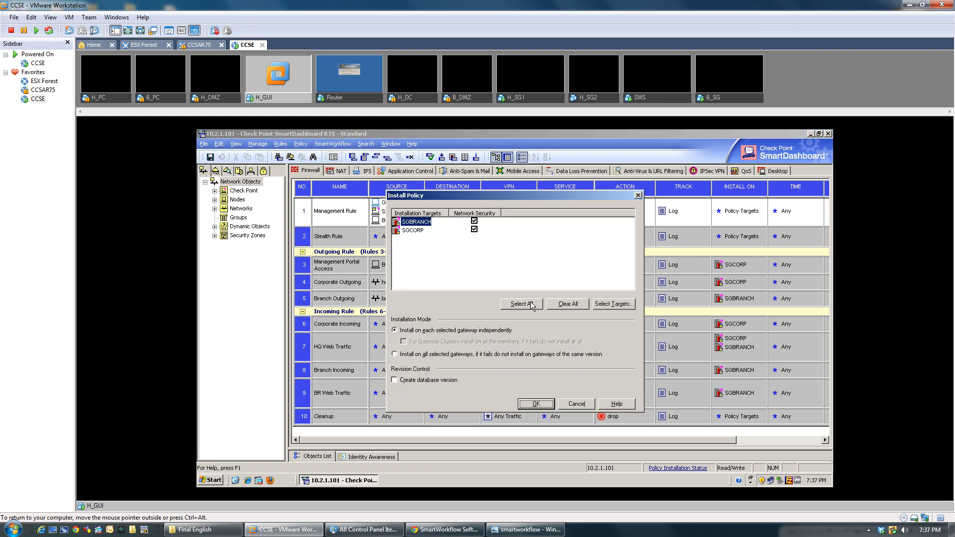
{"action": "left_click", "coordinate": [577, 404]}
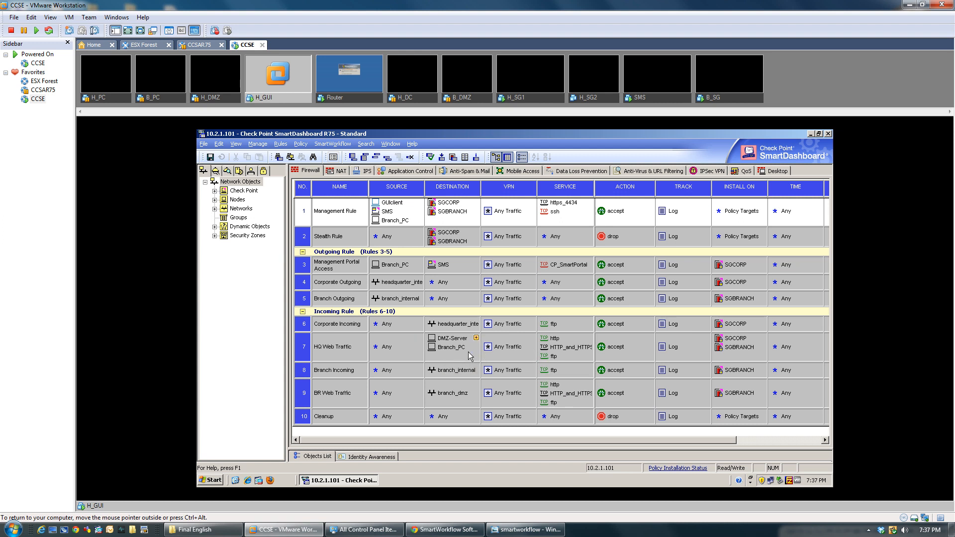
Step: Remove the Web Server role from Branch_PC's host properties
{"action": "left_click", "coordinate": [447, 348]}
{"action": "double_click", "coordinate": [447, 347]}
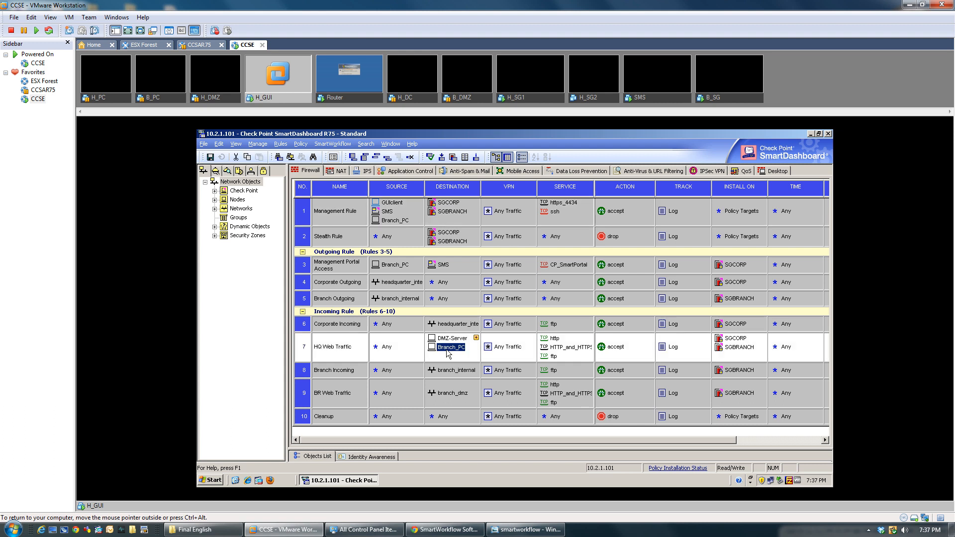
{"action": "left_click", "coordinate": [438, 251]}
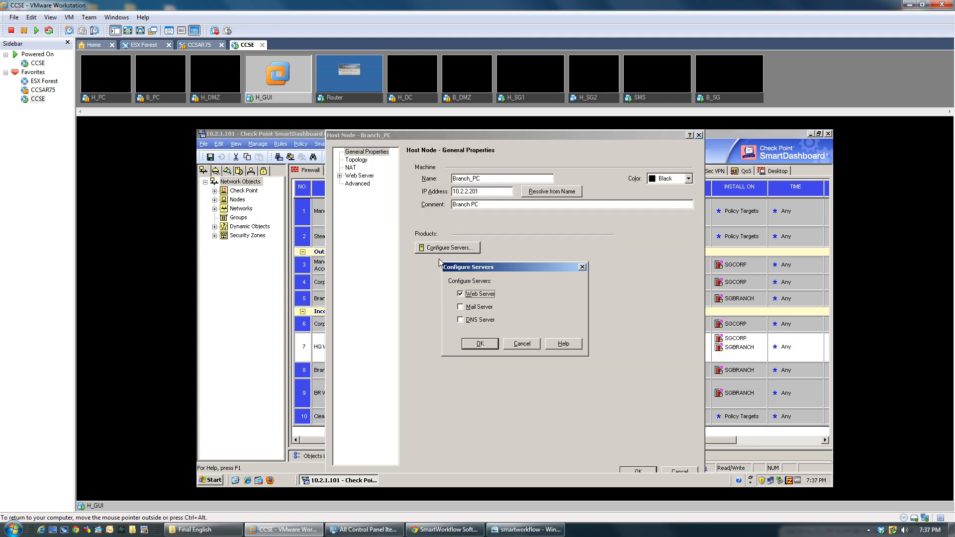
{"action": "left_click", "coordinate": [469, 294]}
{"action": "left_click", "coordinate": [469, 345]}
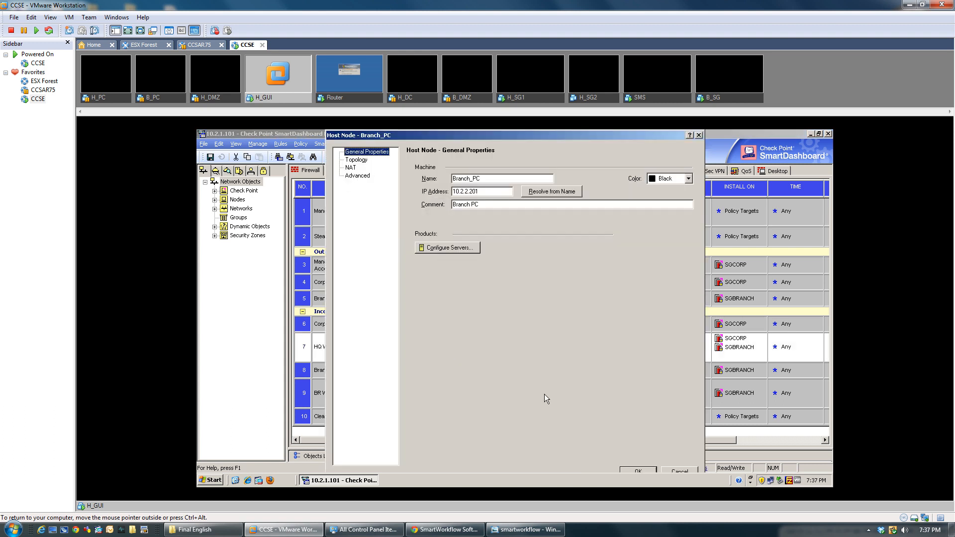
{"action": "left_click", "coordinate": [637, 470]}
Step: Remove the Web Server role from DMZ-Server's host properties
{"action": "left_click", "coordinate": [453, 339]}
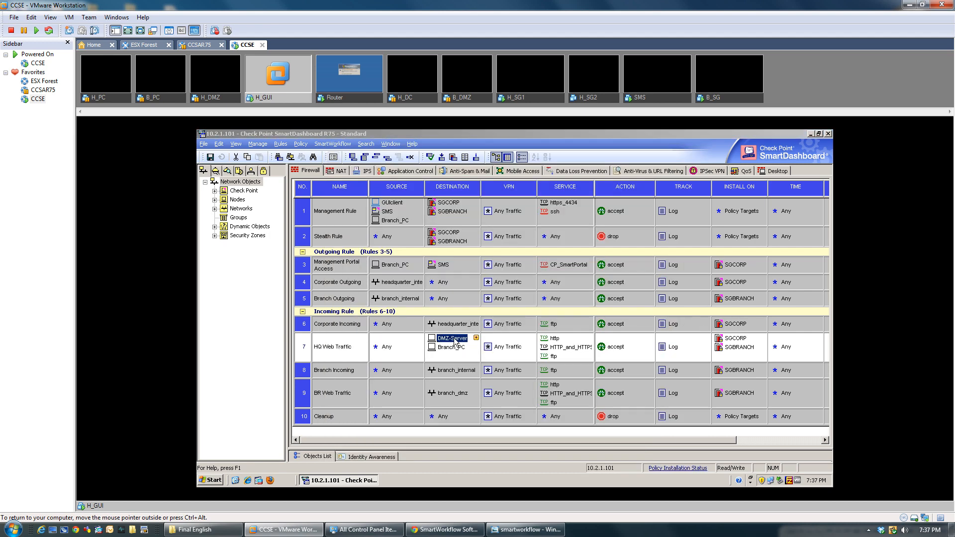
{"action": "double_click", "coordinate": [453, 339]}
{"action": "left_click", "coordinate": [438, 248]}
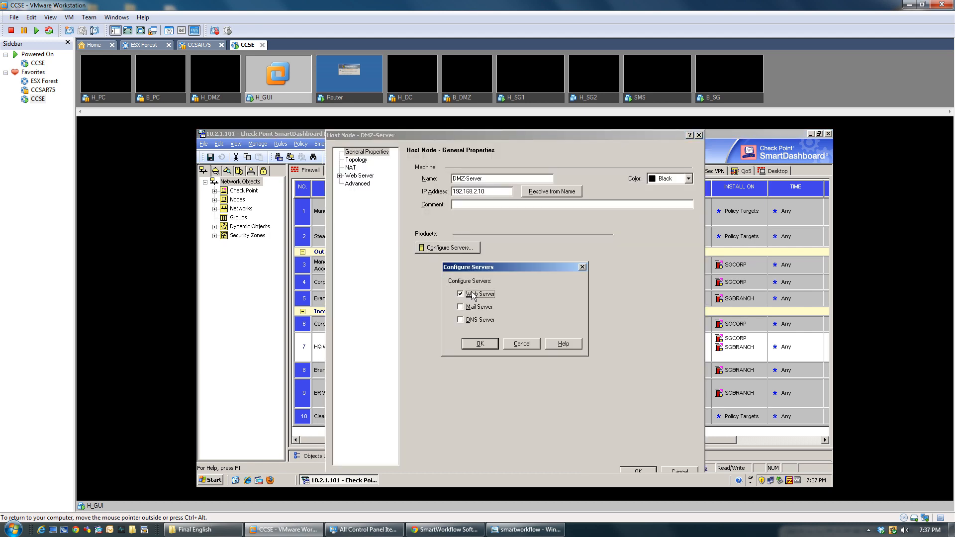
{"action": "left_click", "coordinate": [472, 295]}
{"action": "left_click", "coordinate": [480, 343]}
{"action": "left_click", "coordinate": [639, 470]}
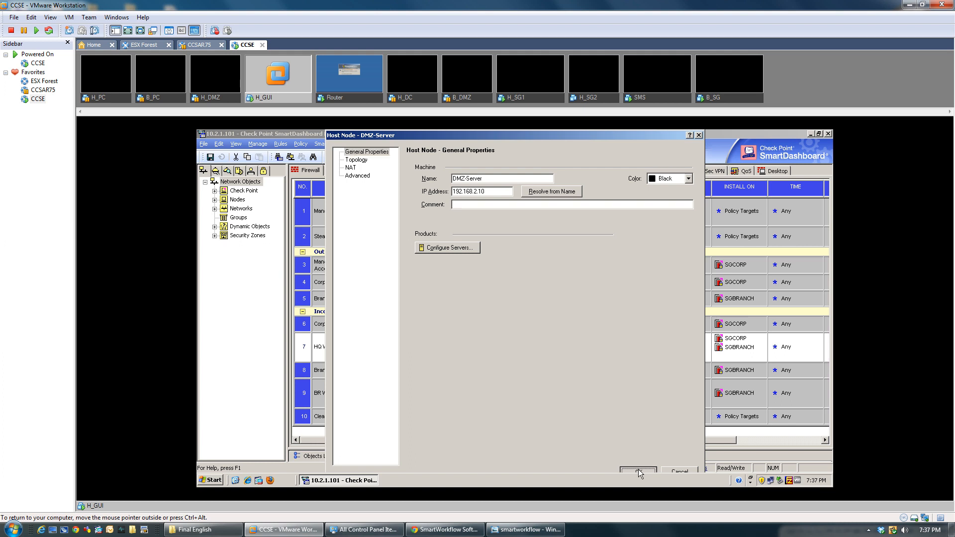
Step: Delete Branch_PC and SGBRANCH from rule 7 HQ Web Traffic and save the policy
{"action": "left_click", "coordinate": [451, 348]}
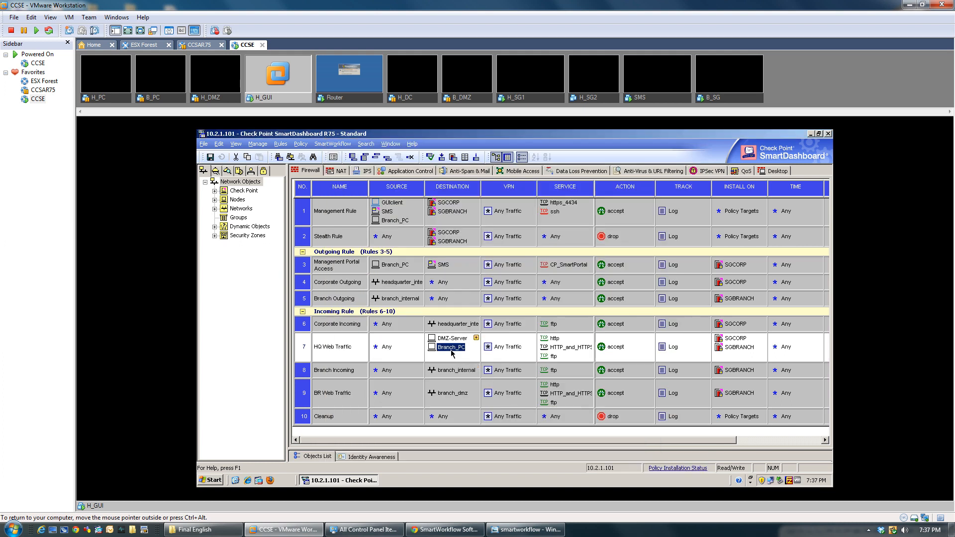
{"action": "key", "text": "Delete"}
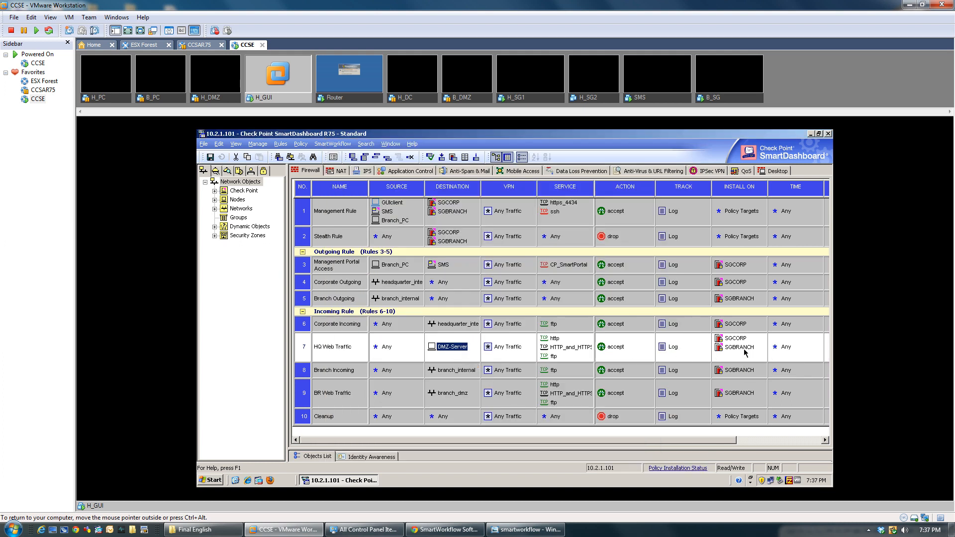
{"action": "left_click", "coordinate": [741, 348]}
{"action": "key", "text": "Delete"}
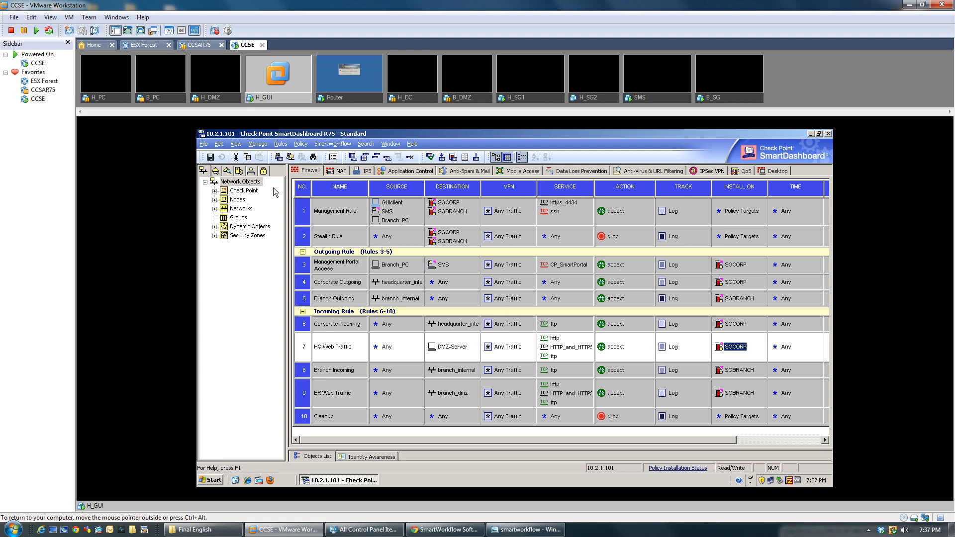
{"action": "left_click", "coordinate": [209, 158]}
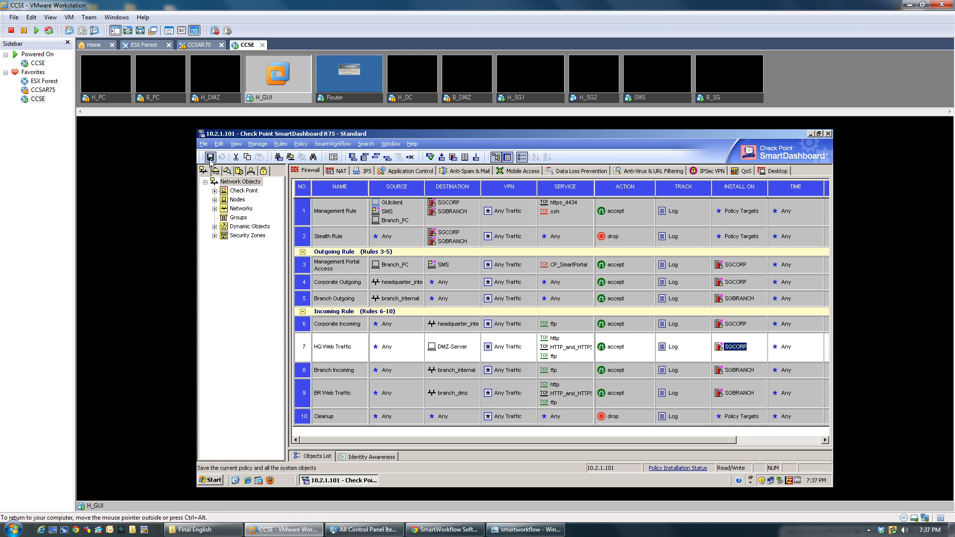
Step: Save and install the Standard policy on SGBRANCH and SGCORP, then close the installation report
{"action": "left_click", "coordinate": [210, 158]}
{"action": "left_click", "coordinate": [442, 158]}
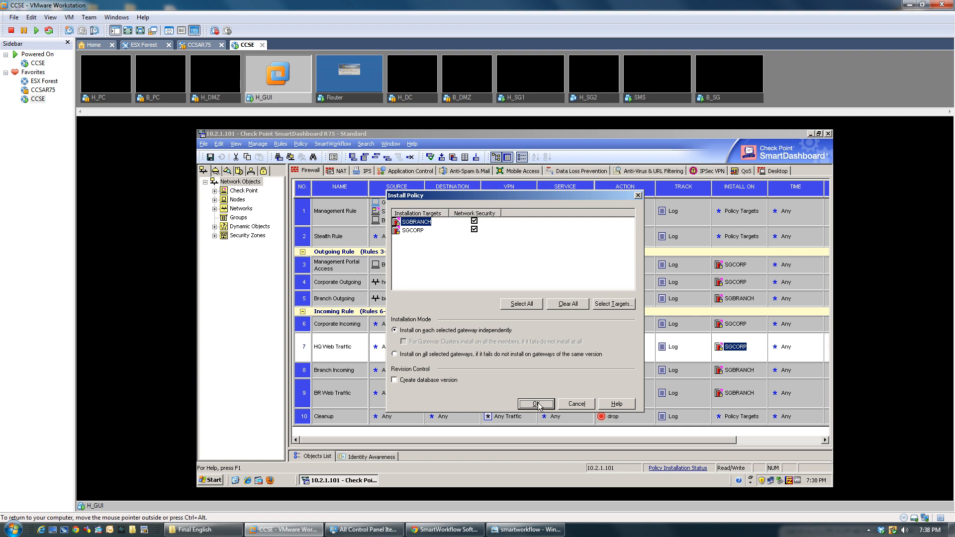
{"action": "left_click", "coordinate": [536, 404]}
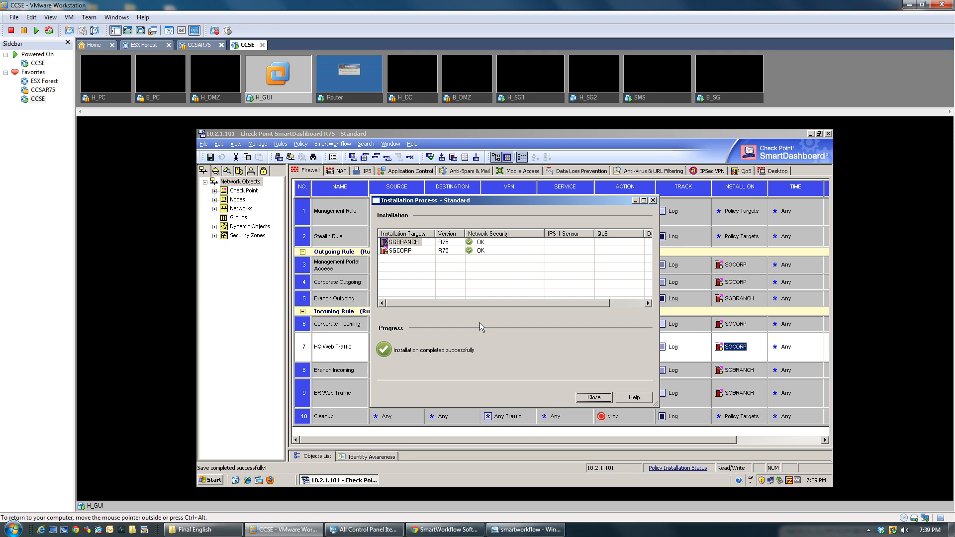
{"action": "left_click", "coordinate": [592, 398]}
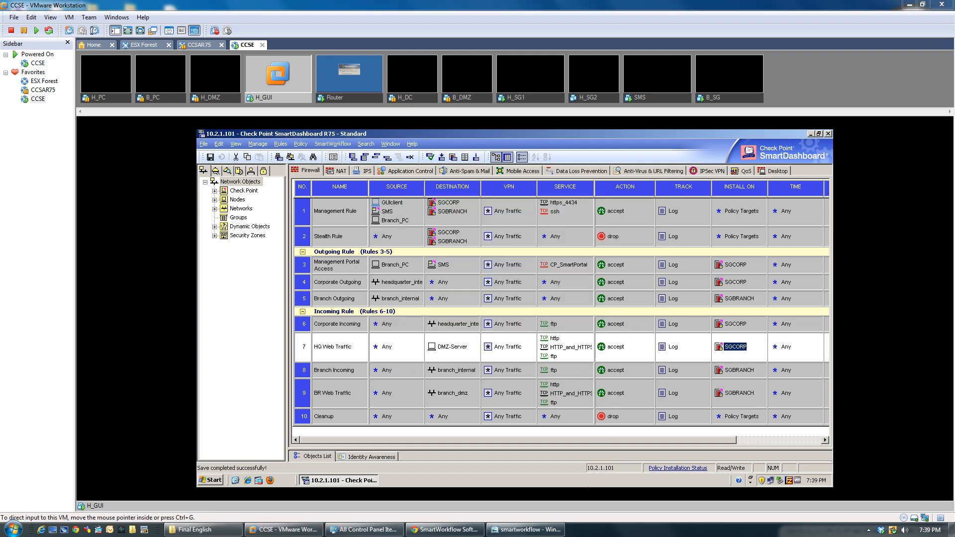